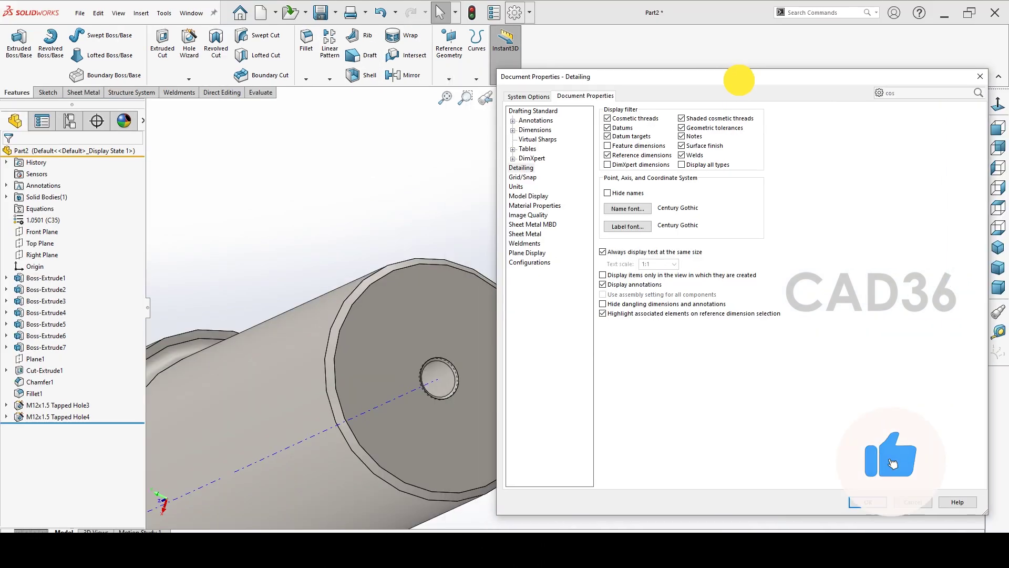
# - Accept the detailing document properties and save the shaft part
pyautogui.click(862, 492)
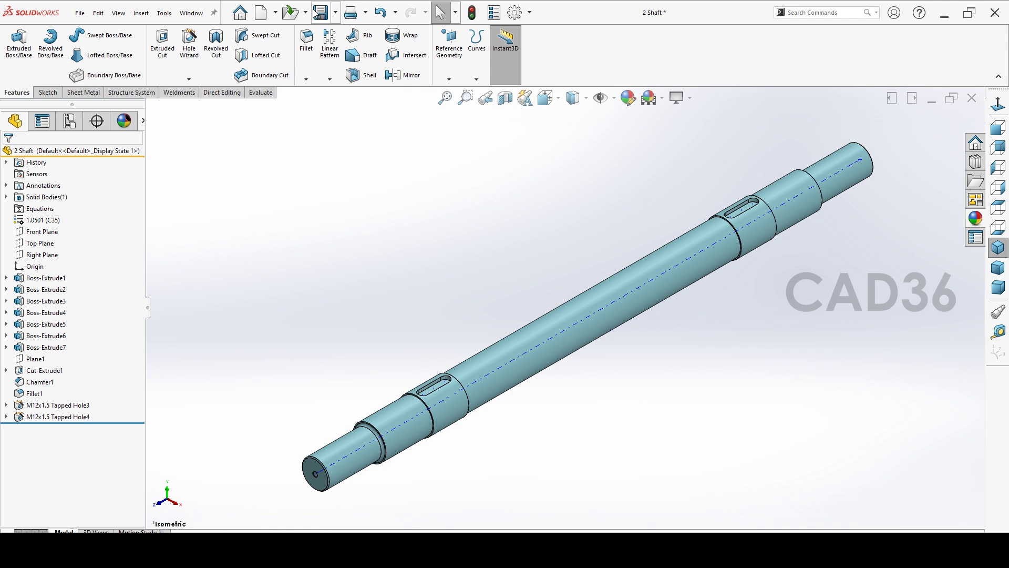
pyautogui.click(317, 13)
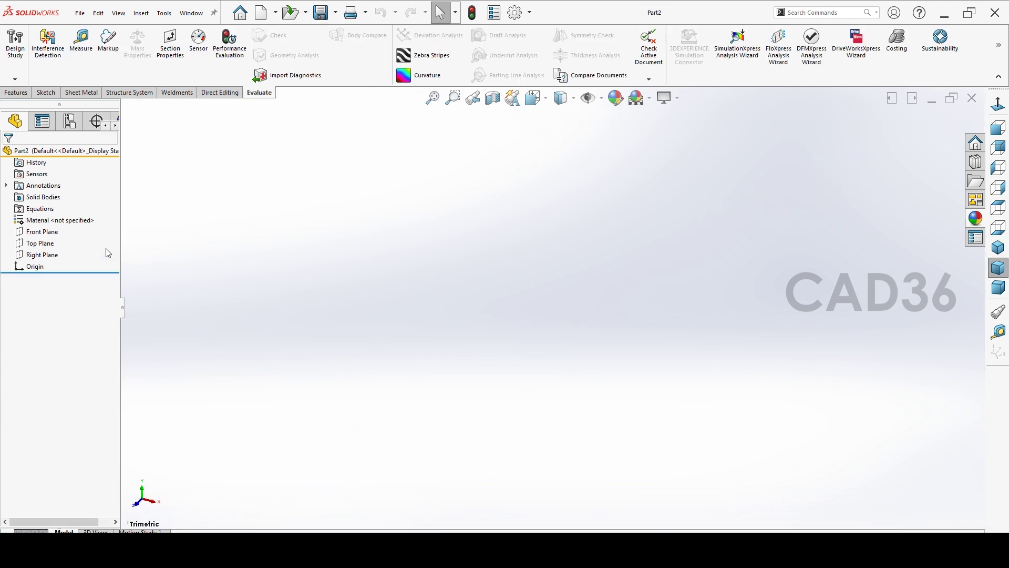
# - Start a sketch on the Front Plane and draw a circle about 51 mm in diameter centred on the origin
pyautogui.rightClick(33, 231)
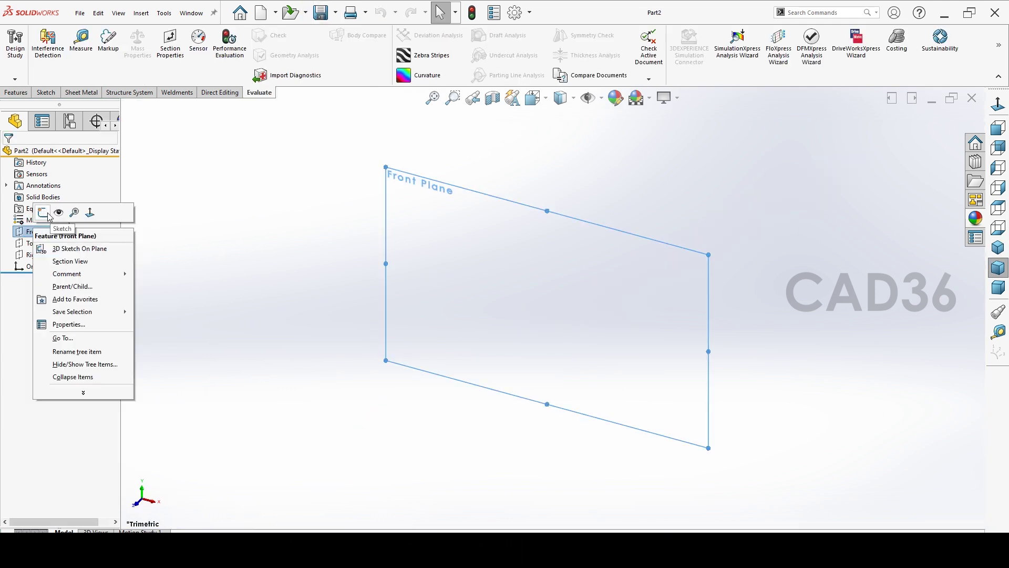
pyautogui.click(45, 213)
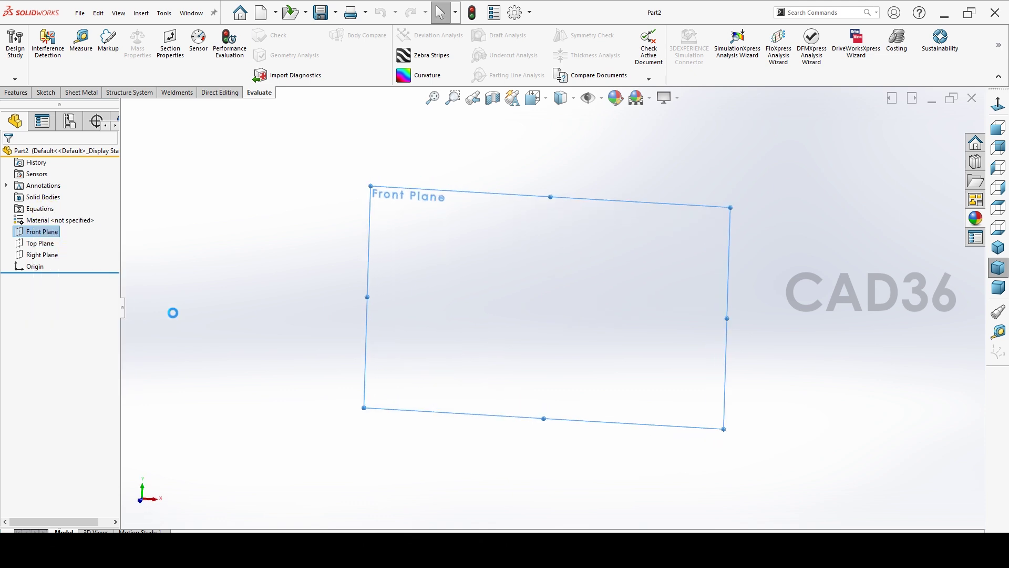
pyautogui.click(213, 346)
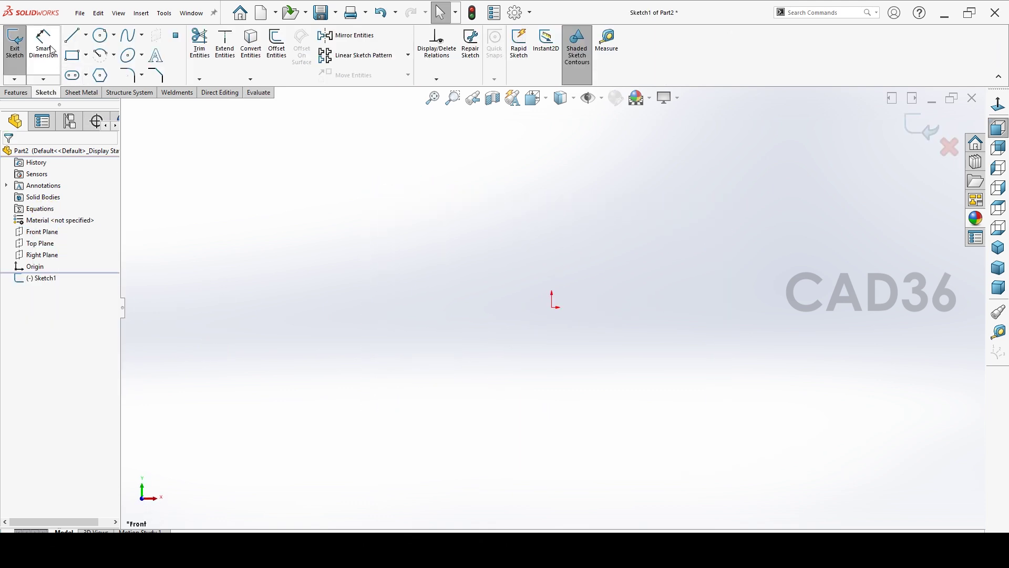
pyautogui.click(100, 35)
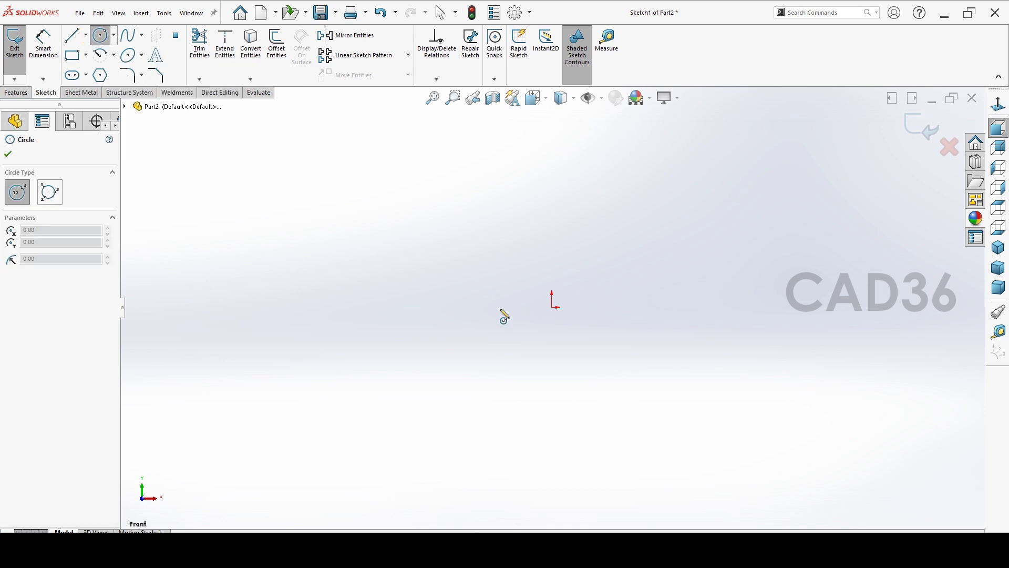
pyautogui.click(552, 307)
pyautogui.click(568, 355)
# - Dimension the circle's diameter as 70 mm
pyautogui.click(45, 48)
pyautogui.click(506, 336)
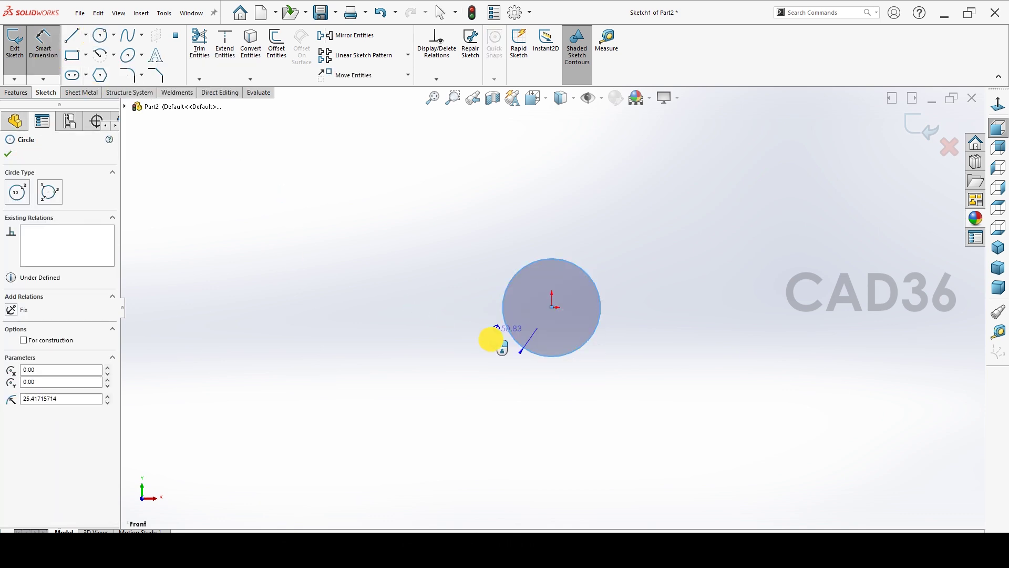
pyautogui.click(423, 354)
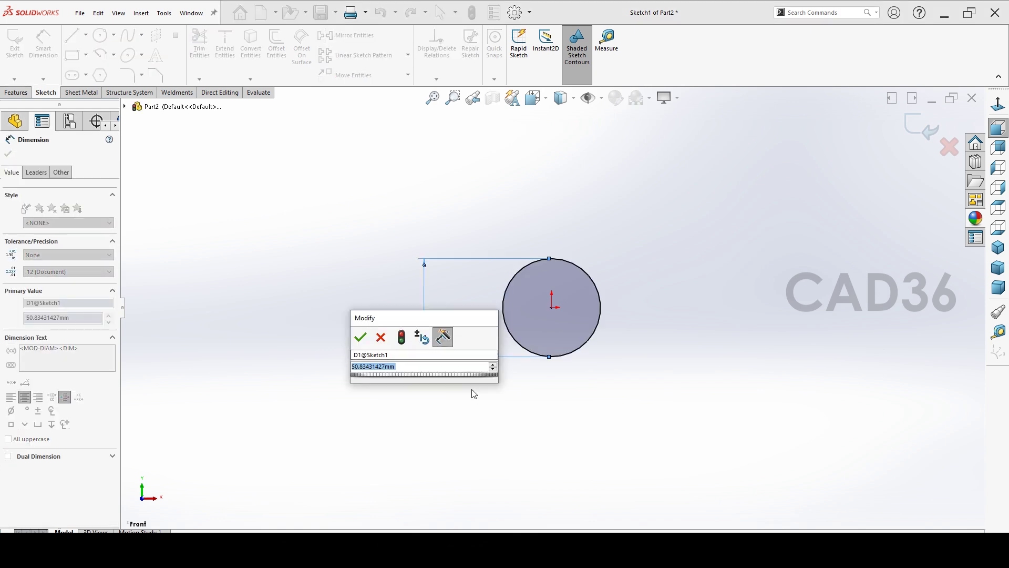
pyautogui.write('70')
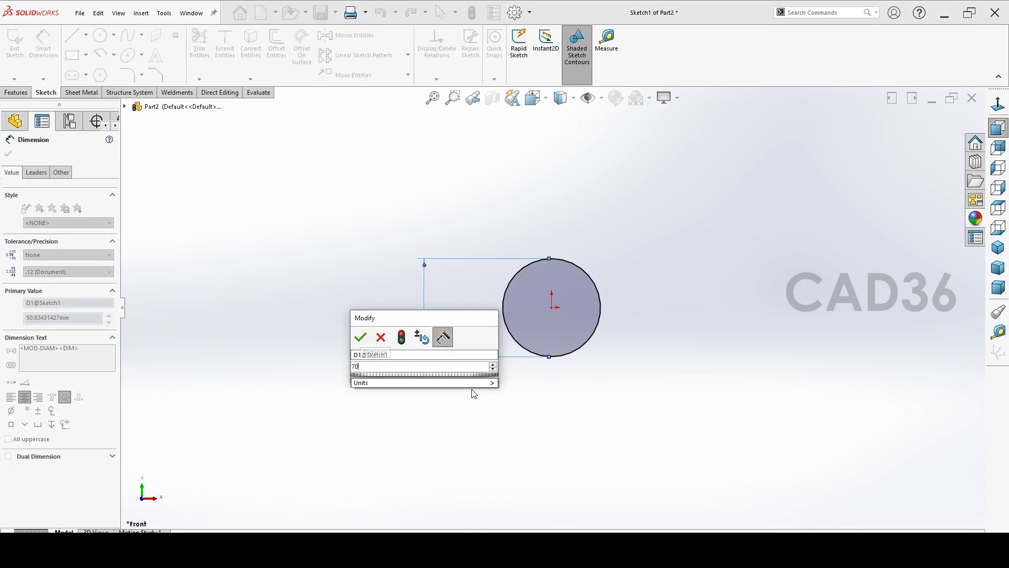
pyautogui.press('Return')
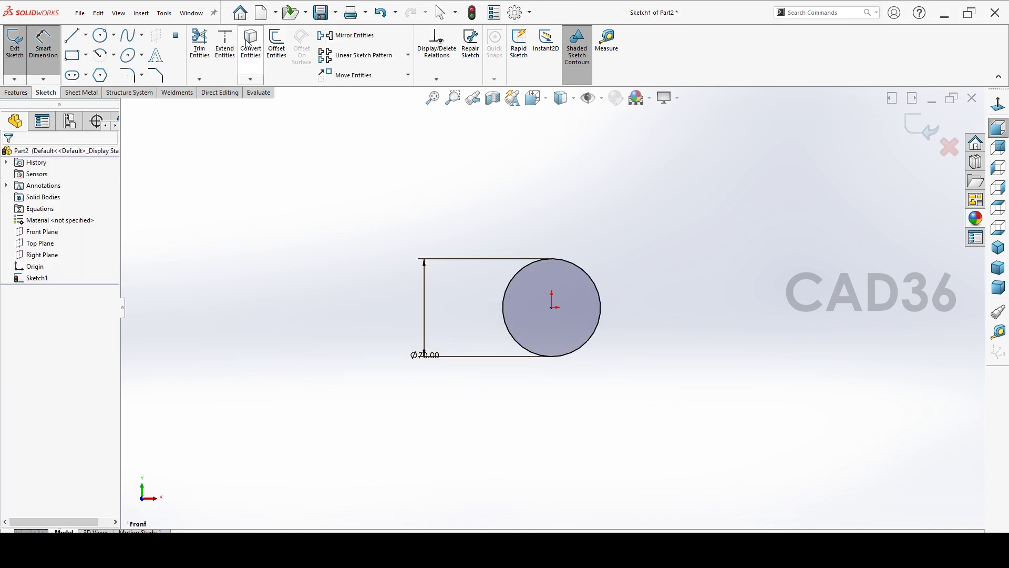
# - Extrude the 70 mm circle in the reversed direction to a blind depth of 260-140 mm
pyautogui.scroll(1, 240, 55)
pyautogui.click(17, 56)
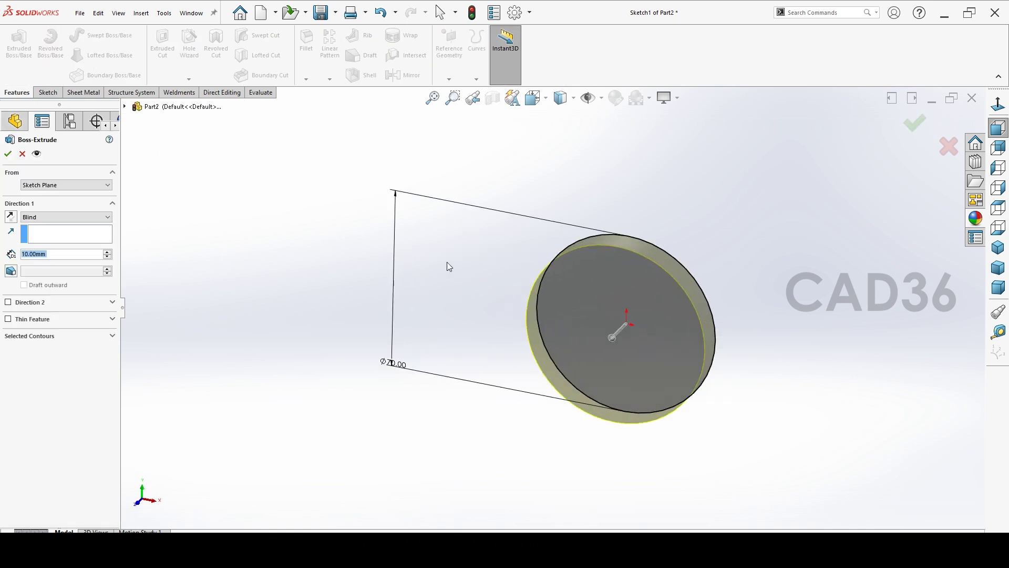
pyautogui.click(13, 219)
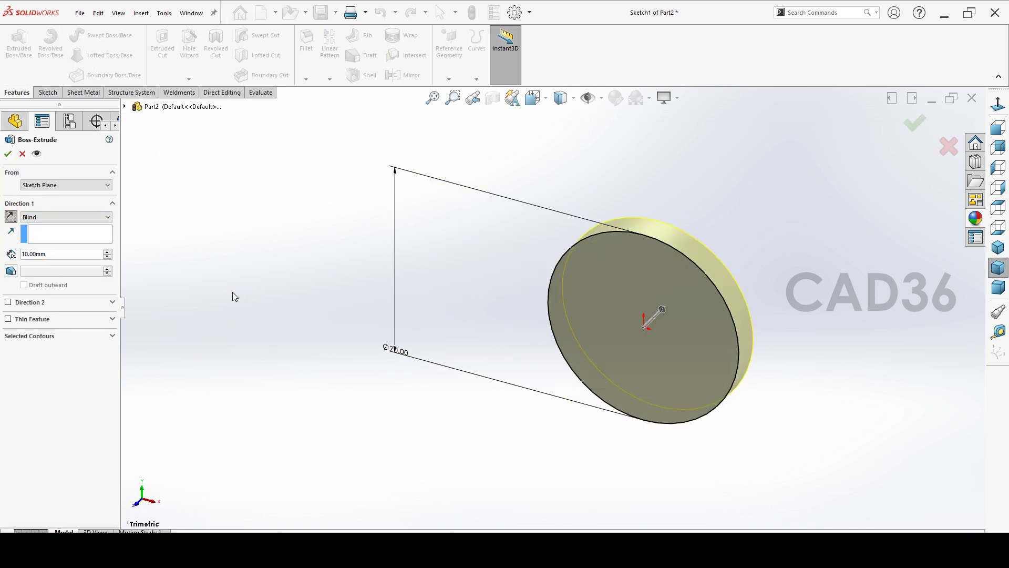
pyautogui.doubleClick(55, 254)
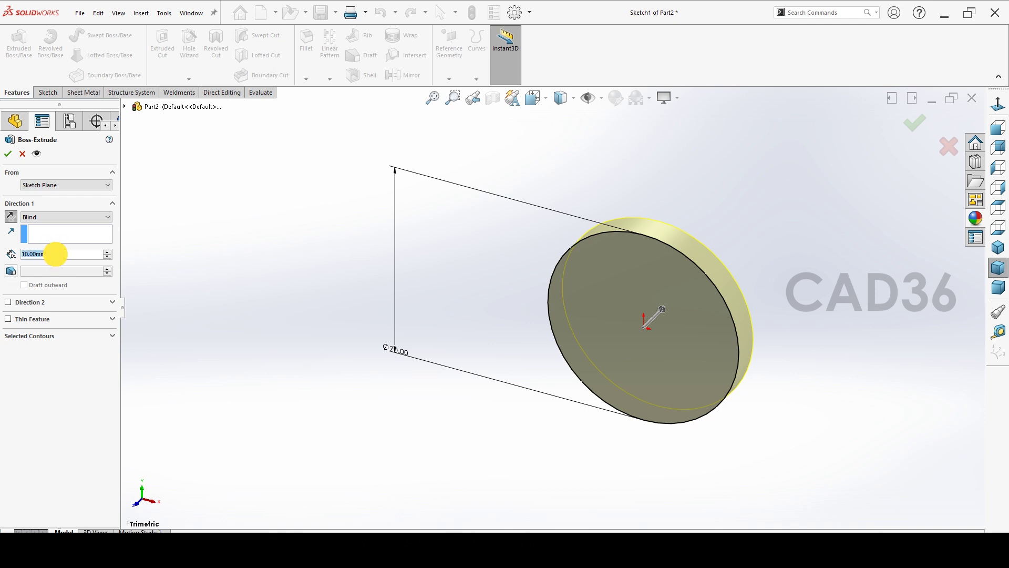
pyautogui.write('2')
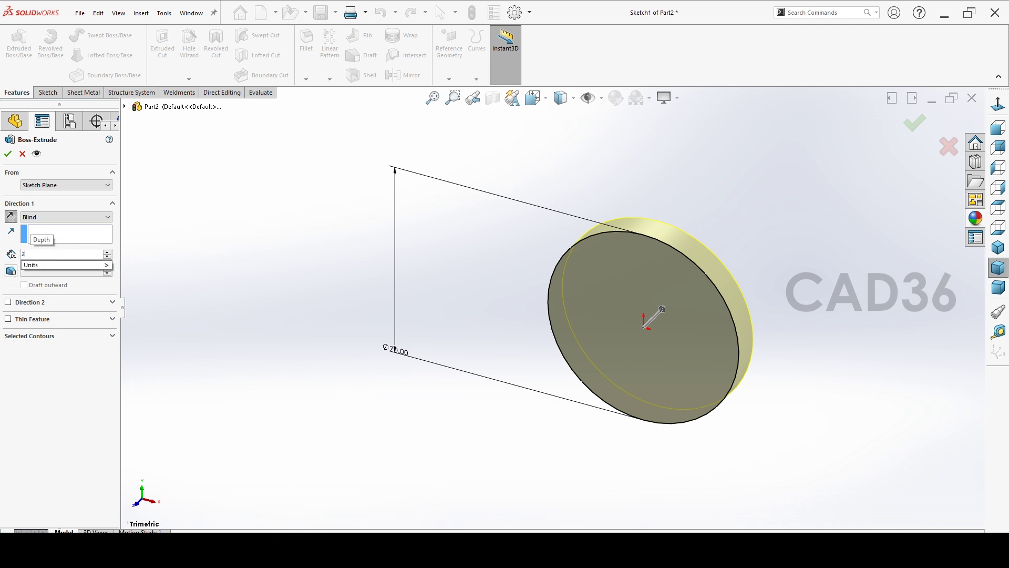
pyautogui.write('60-140')
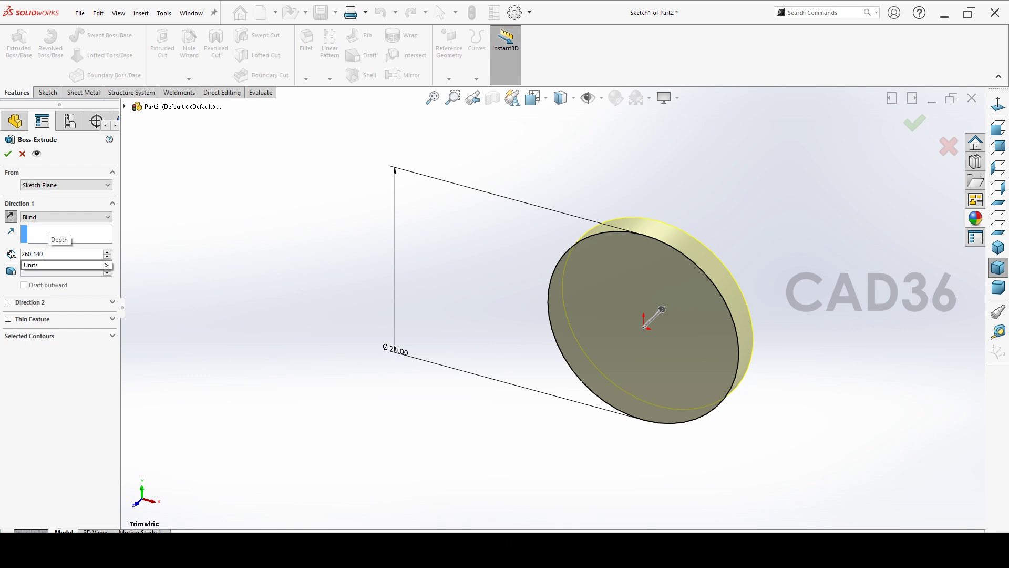
pyautogui.press('Return')
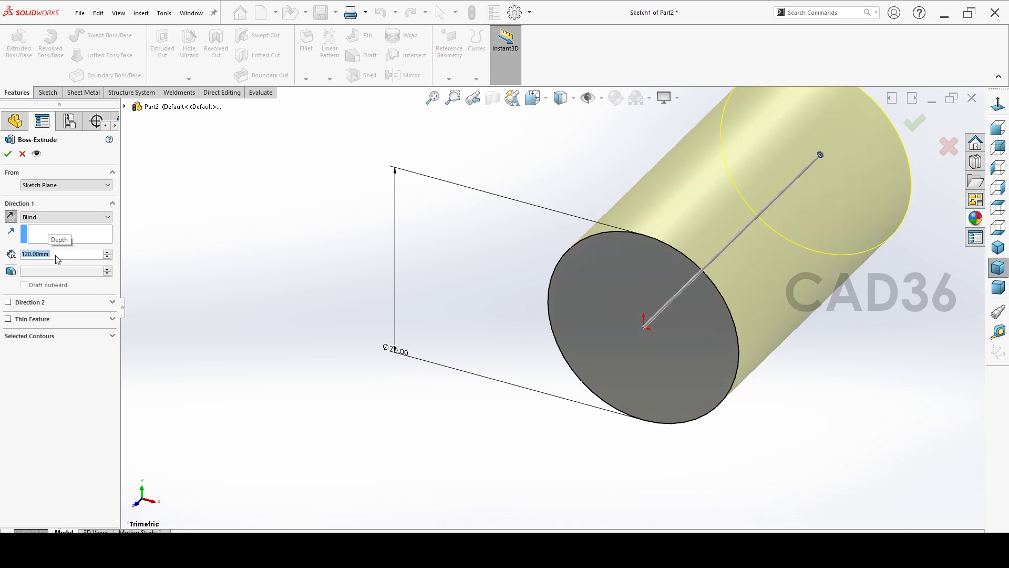
pyautogui.click(7, 153)
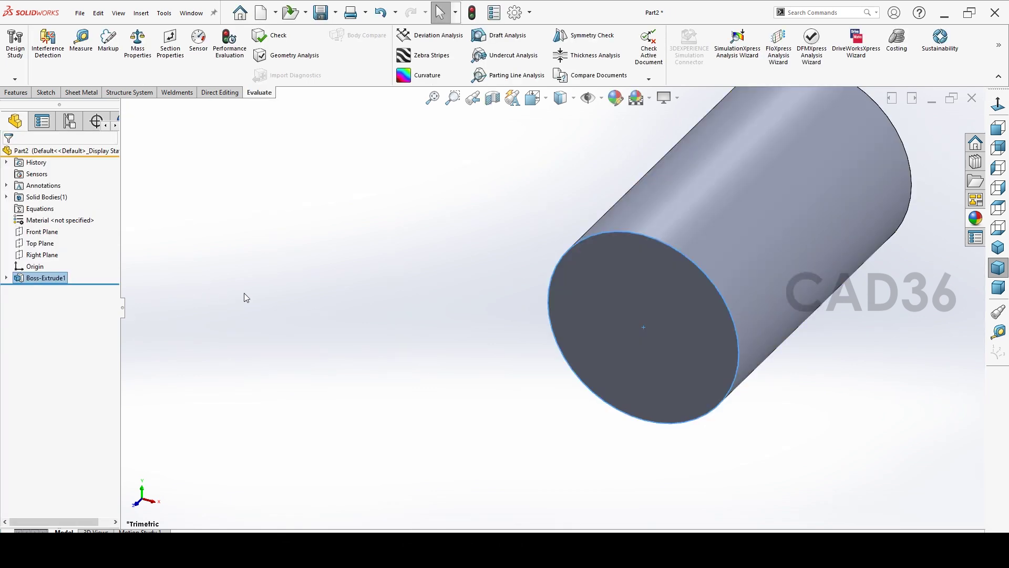
# - Start a sketch on the cylinder's far end face and draw a circle about 83 mm in diameter centred on the origin
pyautogui.scroll(5, 553, 307)
pyautogui.moveTo(675, 339); pyautogui.dragTo(678, 315, button='middle')
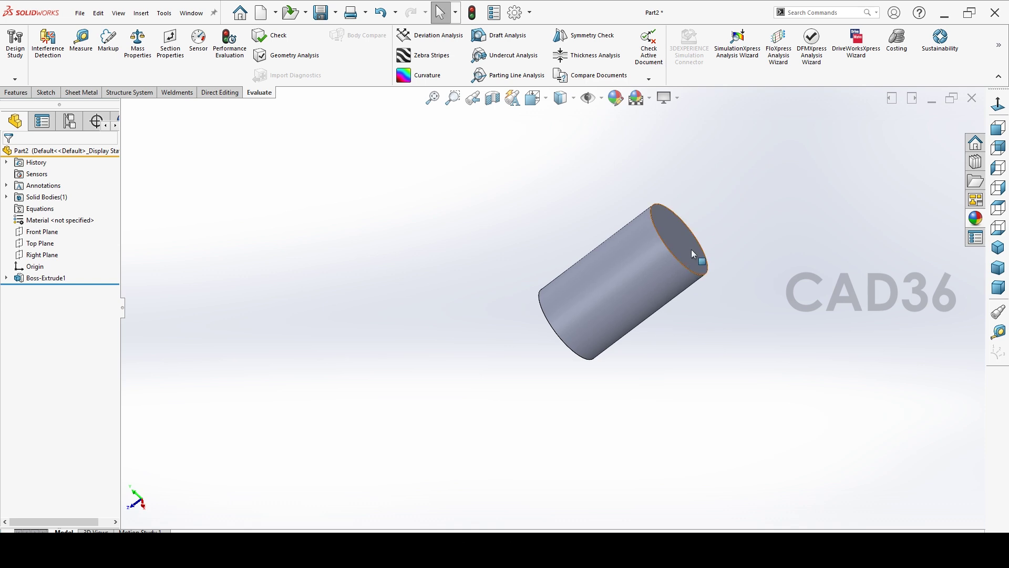
pyautogui.click(691, 249)
pyautogui.click(738, 215)
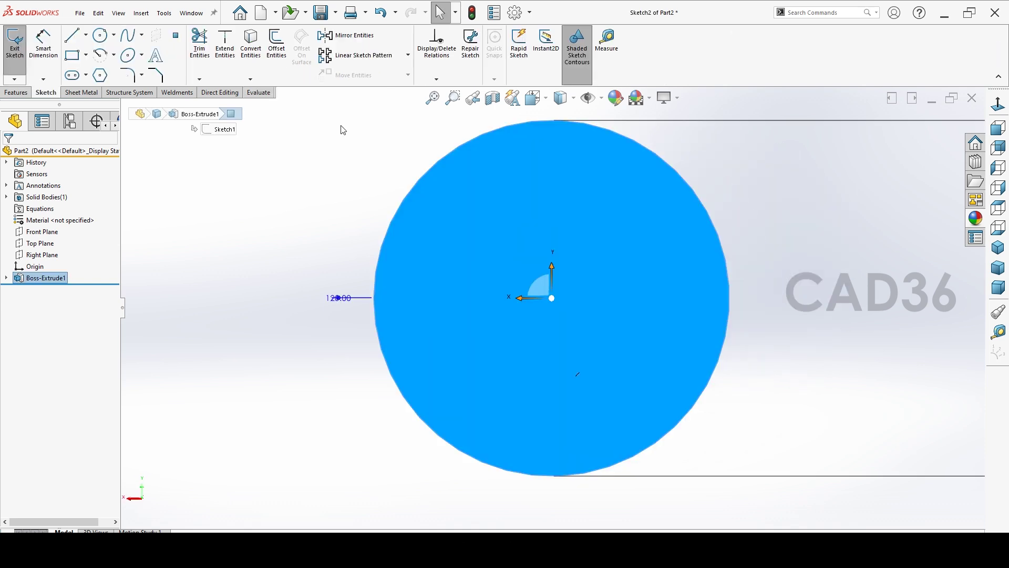
pyautogui.click(99, 35)
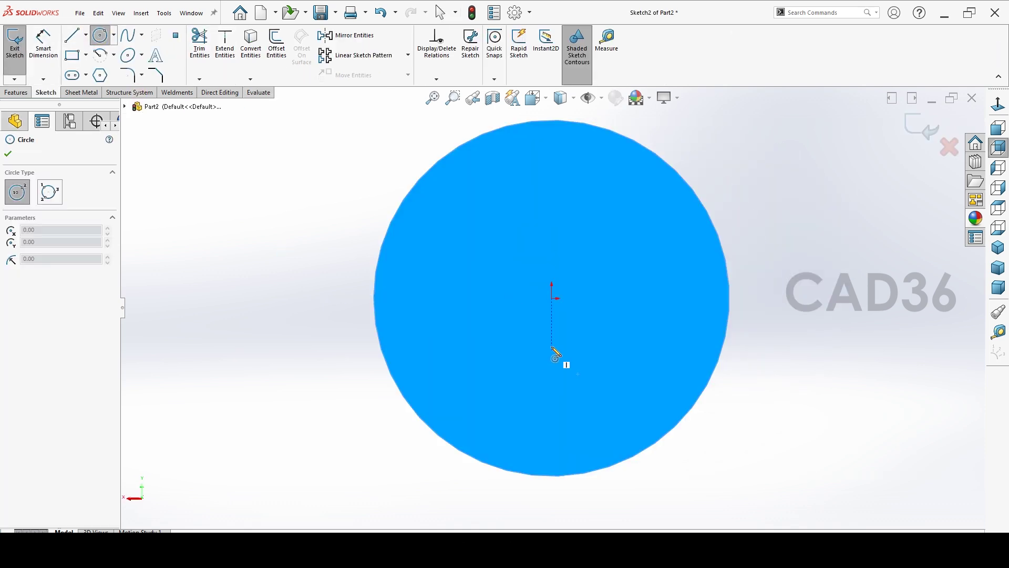
pyautogui.click(552, 298)
pyautogui.click(349, 345)
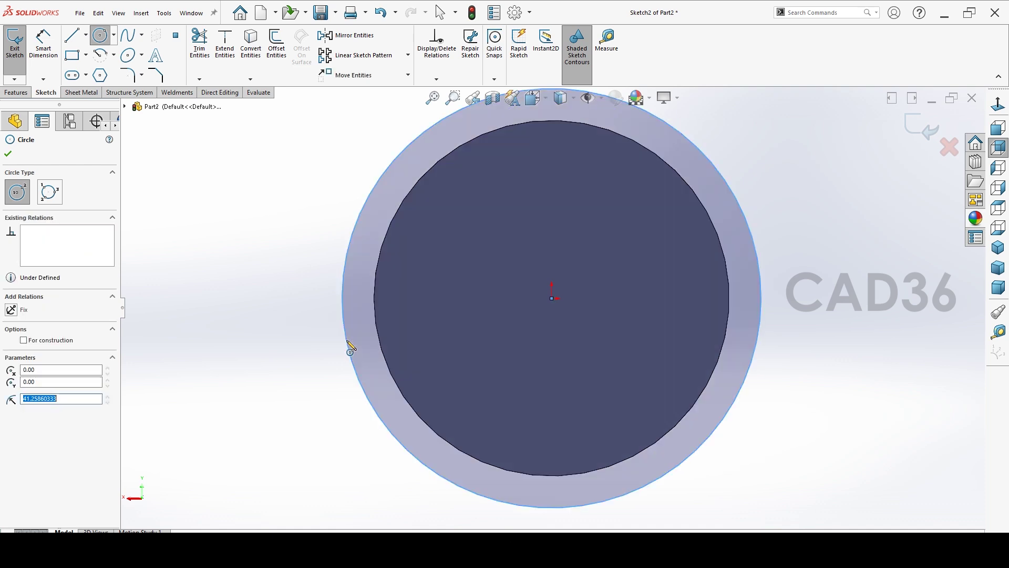
# - Dimension the diameter of the circle on the end face as 85 mm
pyautogui.click(50, 53)
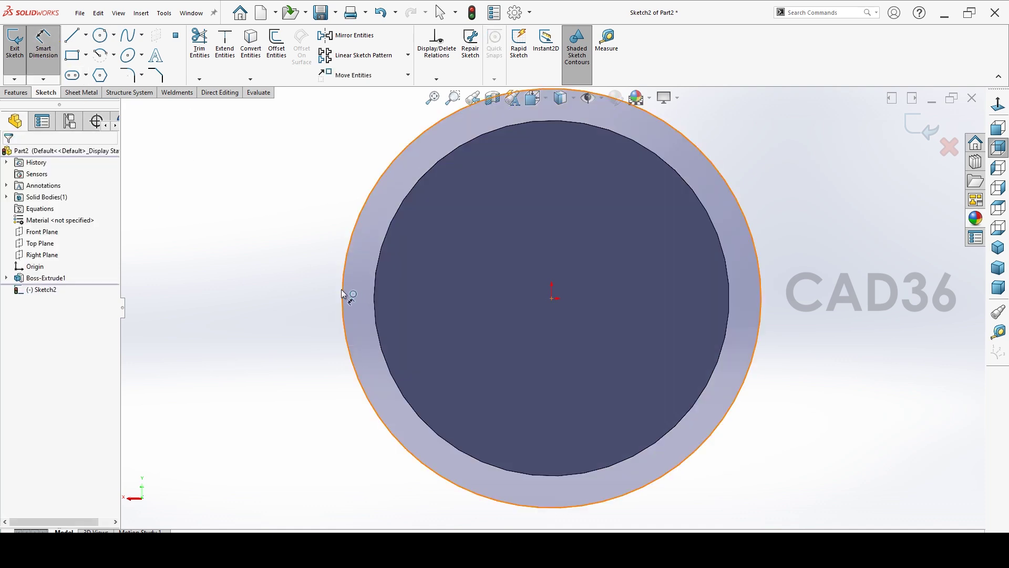
pyautogui.click(343, 293)
pyautogui.click(320, 364)
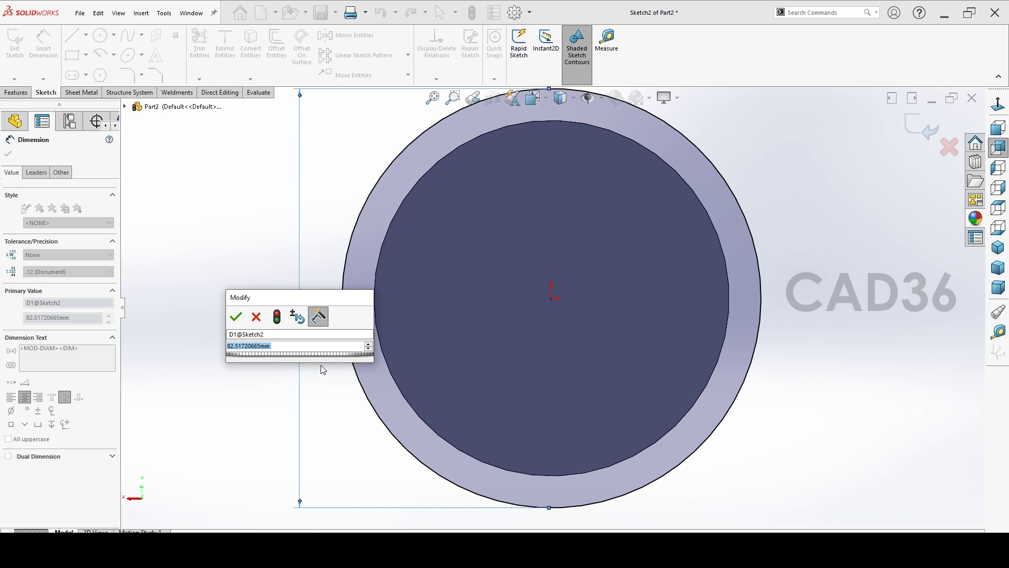
pyautogui.write('85')
pyautogui.press('Return')
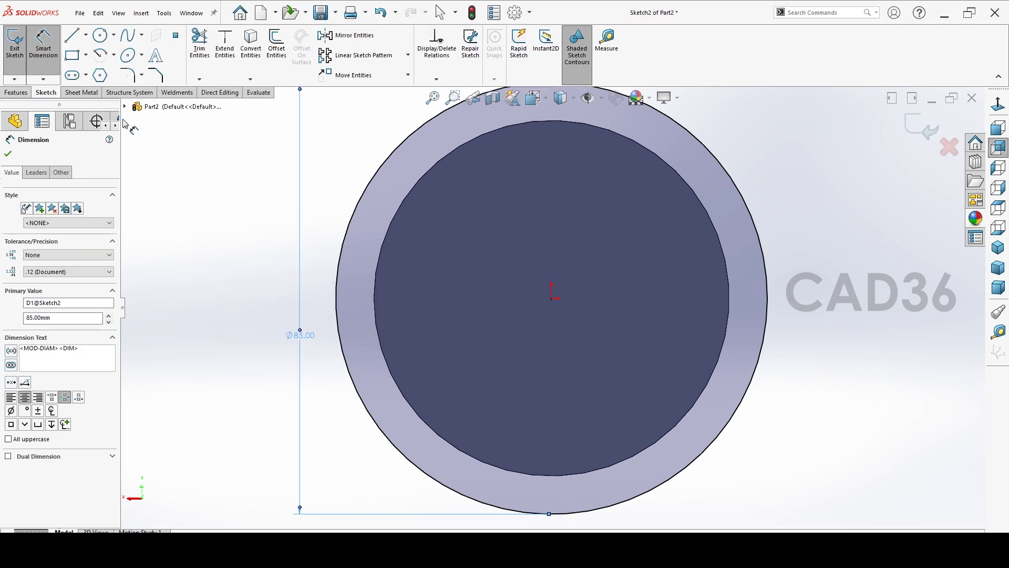
# - Start a boss extrusion of the 85 mm circle and calculate 260 - 140 and 260 - 120 in Calculator
pyautogui.click(16, 92)
pyautogui.click(19, 45)
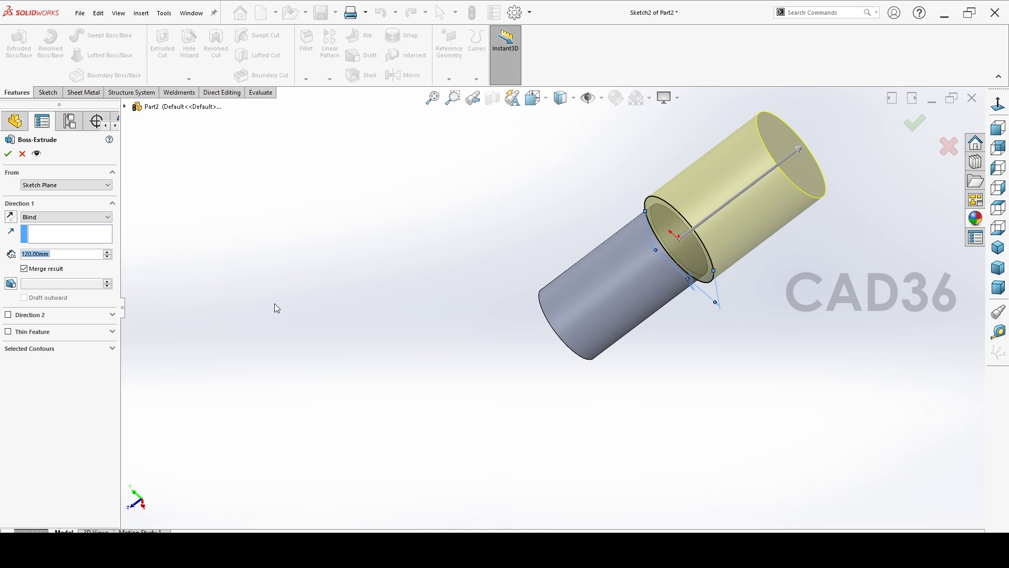
pyautogui.press('XF86Calculator')
pyautogui.write('260 - 140')
pyautogui.press('Return')
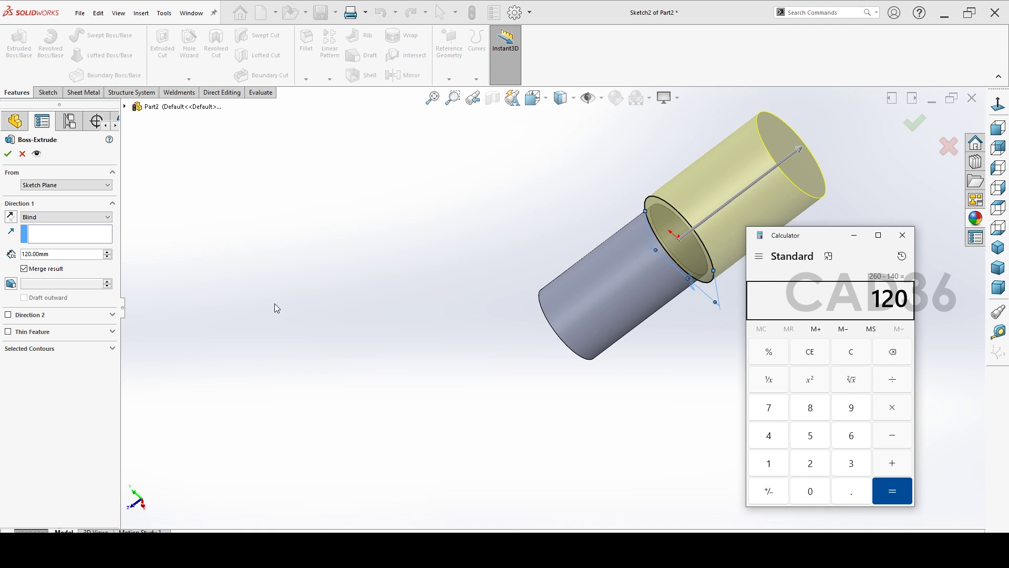
pyautogui.press('Escape')
pyautogui.write('25')
pyautogui.press('BackSpace')
pyautogui.write('60')
pyautogui.press('-')
pyautogui.write('120')
pyautogui.press('Return')
# - Set the extrusion's blind depth to 140 mm and complete the second shaft section
pyautogui.click(72, 254)
pyautogui.write('140')
pyautogui.press('Return')
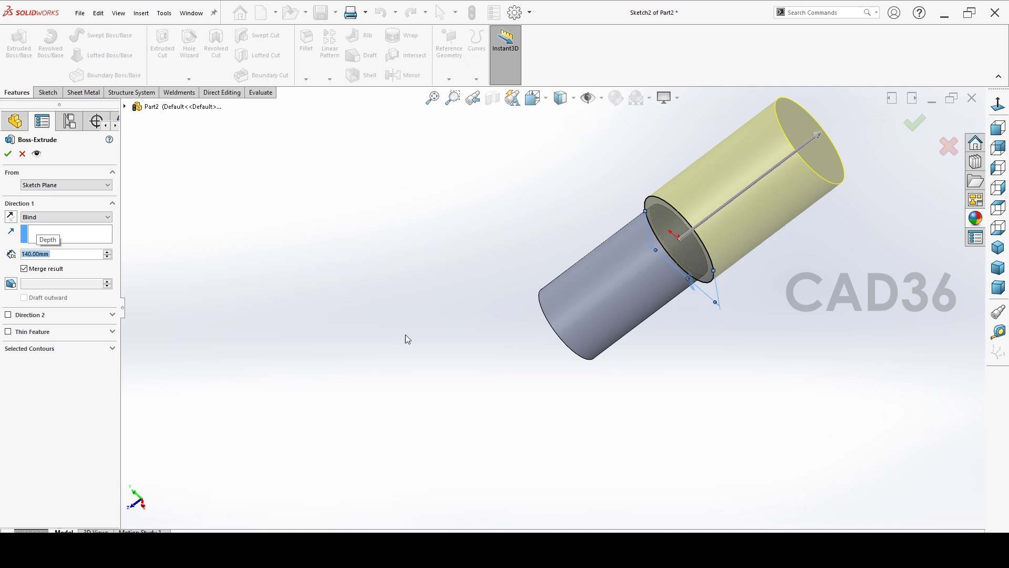
pyautogui.click(379, 336)
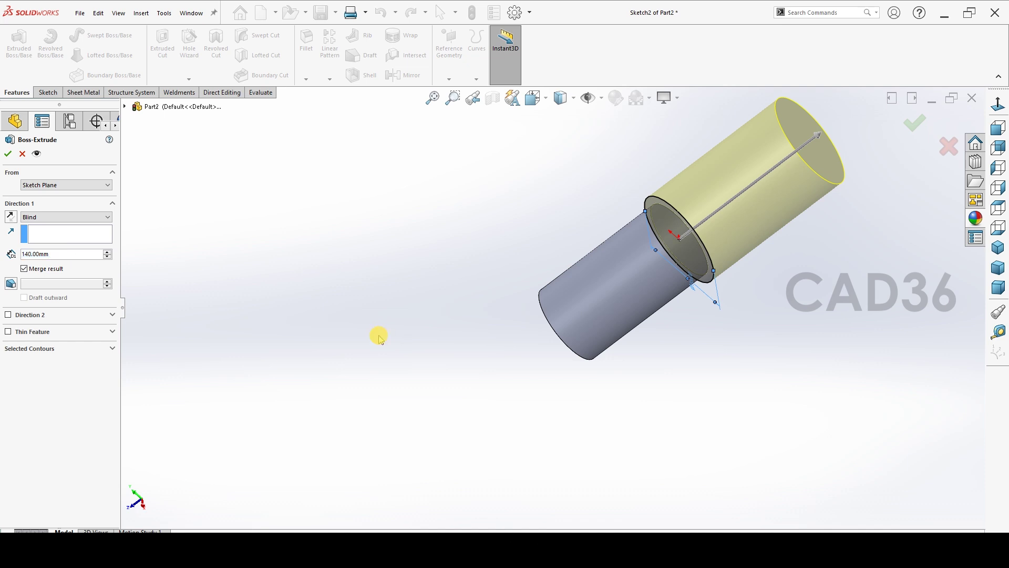
pyautogui.click(9, 155)
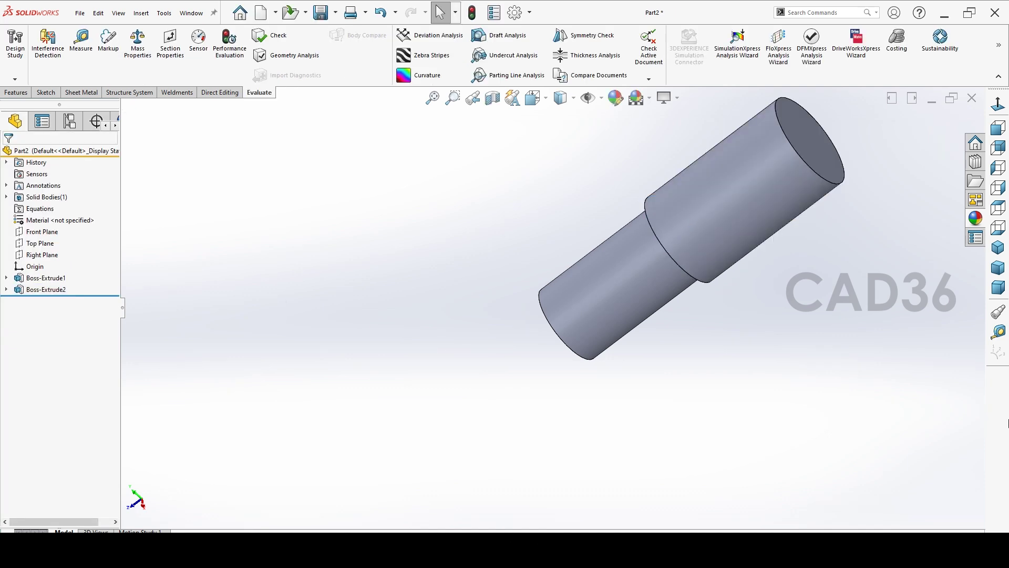
# - Measure the distance between the small section's end face and the shoulder face of the larger section
pyautogui.click(998, 333)
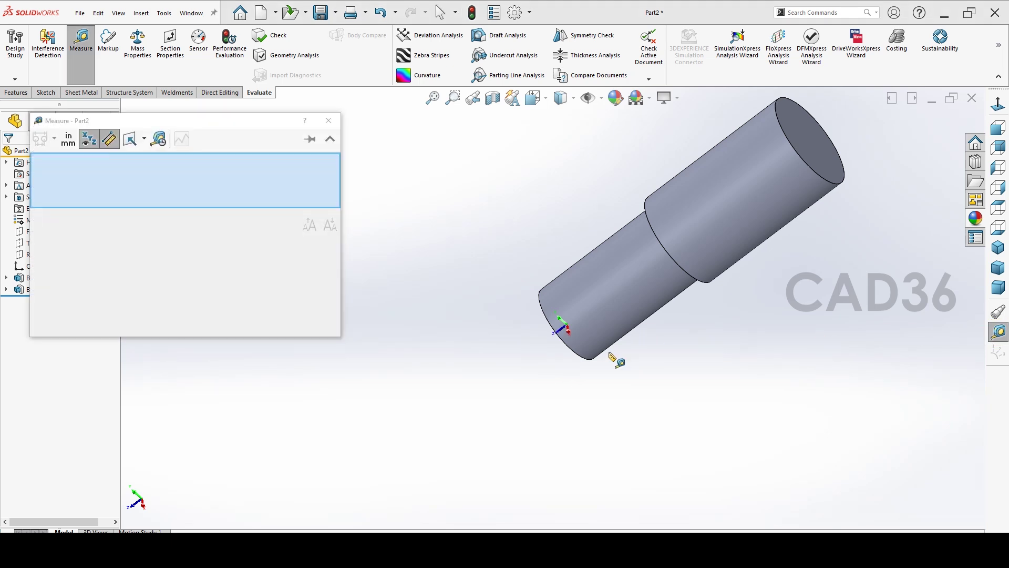
pyautogui.moveTo(498, 342); pyautogui.dragTo(581, 314, button='middle')
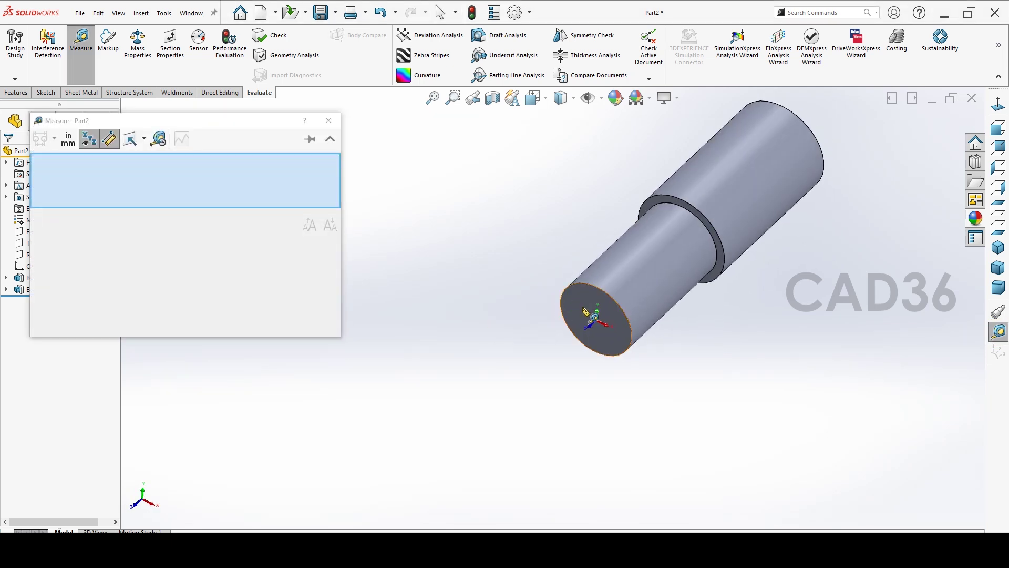
pyautogui.click(586, 294)
pyautogui.scroll(-3, 746, 263)
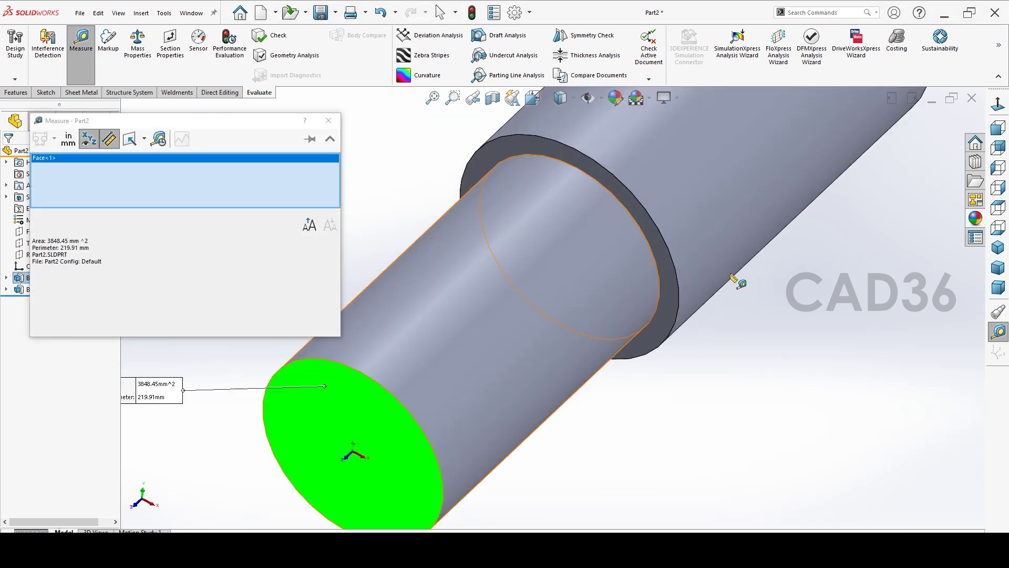
pyautogui.click(662, 347)
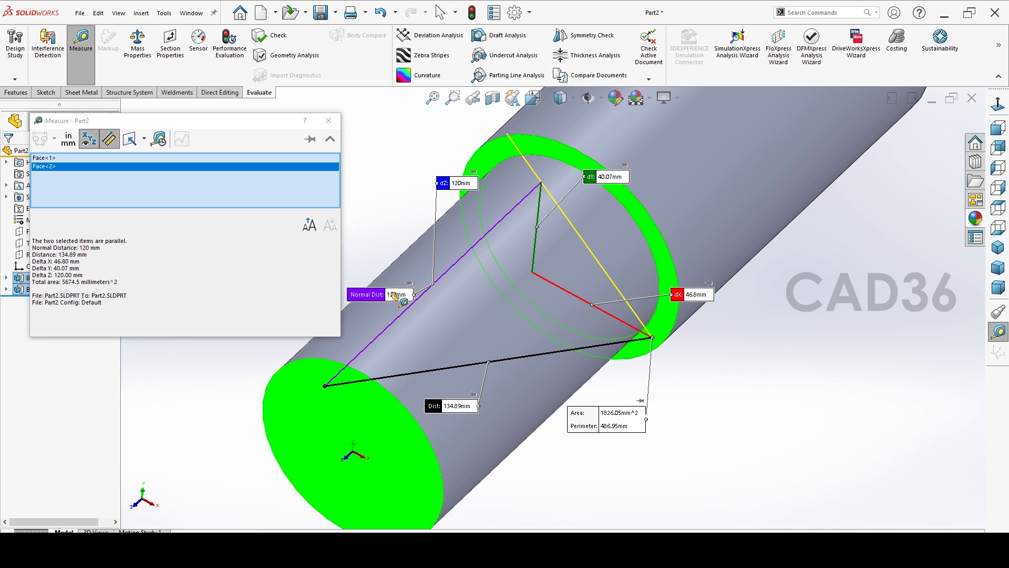
pyautogui.click(329, 121)
pyautogui.click(289, 229)
# - Change the first, smaller shaft section's extrusion depth to 140 mm
pyautogui.rightClick(48, 277)
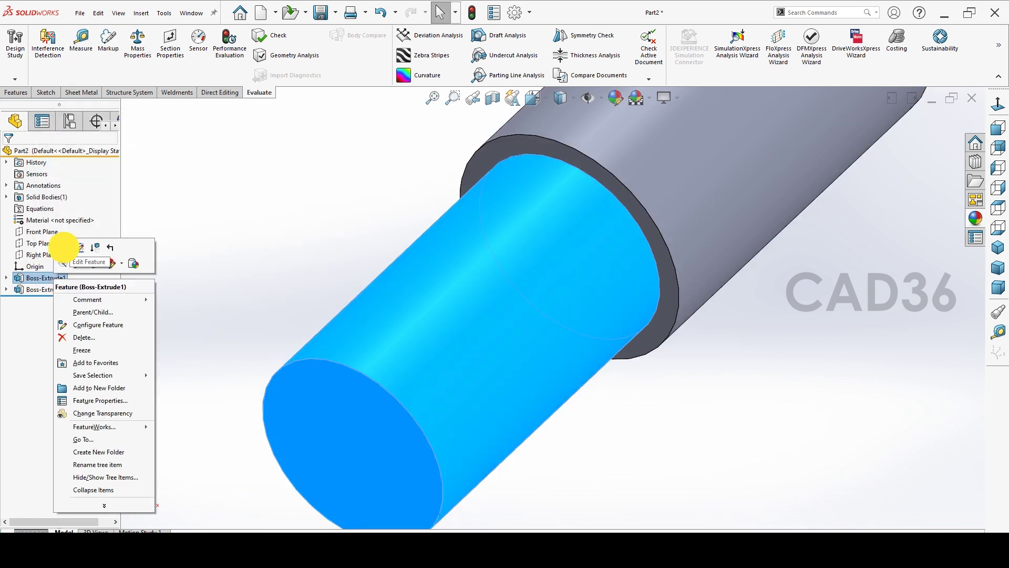
pyautogui.click(63, 247)
pyautogui.doubleClick(72, 254)
pyautogui.write('140')
pyautogui.press('Return')
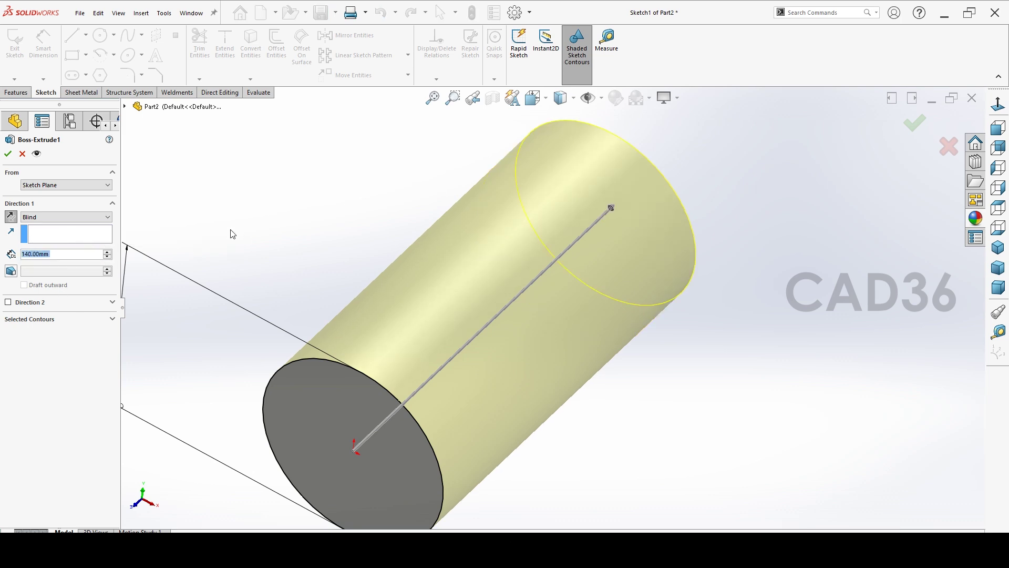
pyautogui.click(22, 153)
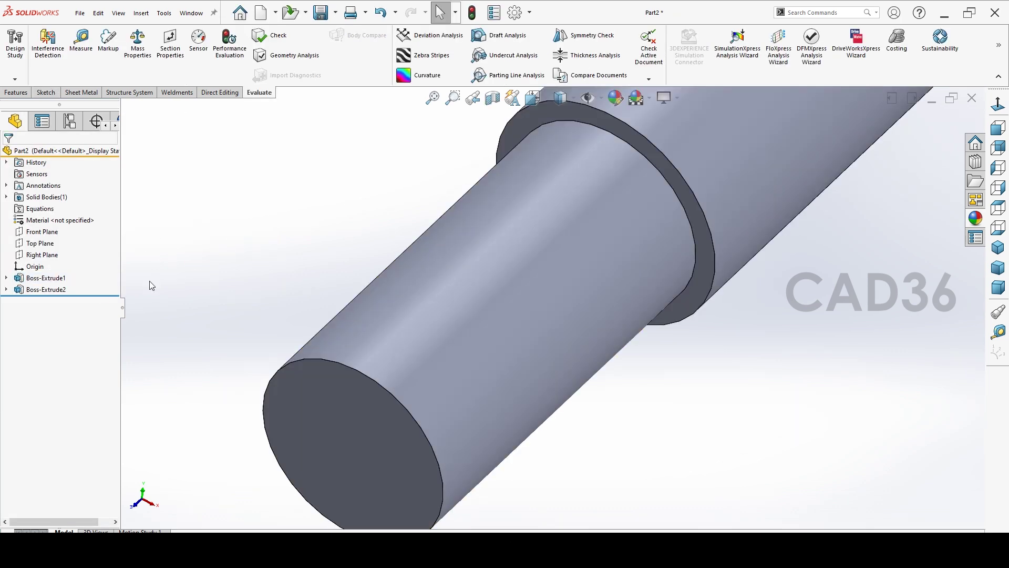
# - Check the sketch and the extrusion depth of the second shaft section without changing them
pyautogui.rightClick(55, 294)
pyautogui.click(84, 261)
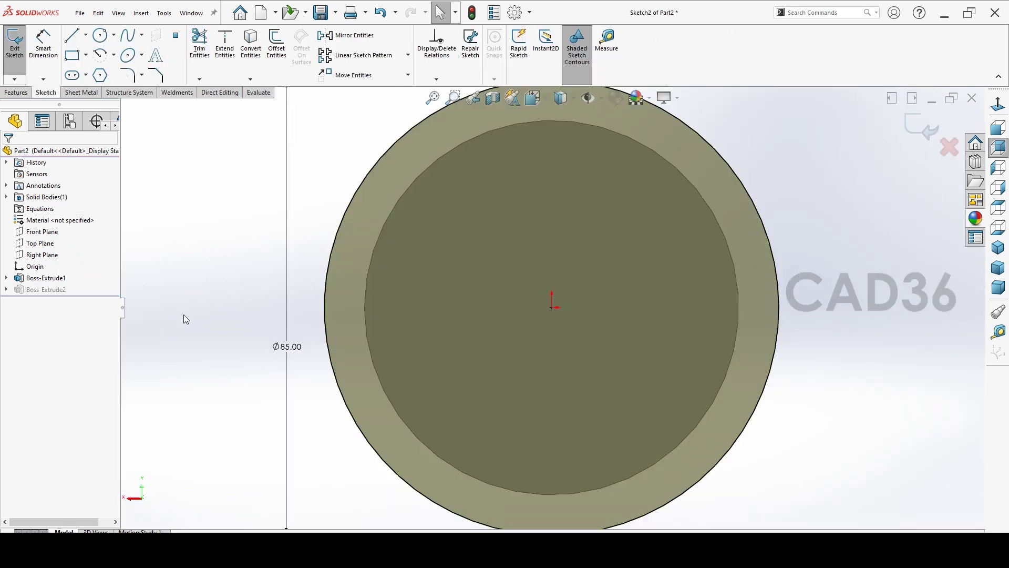
pyautogui.click(949, 148)
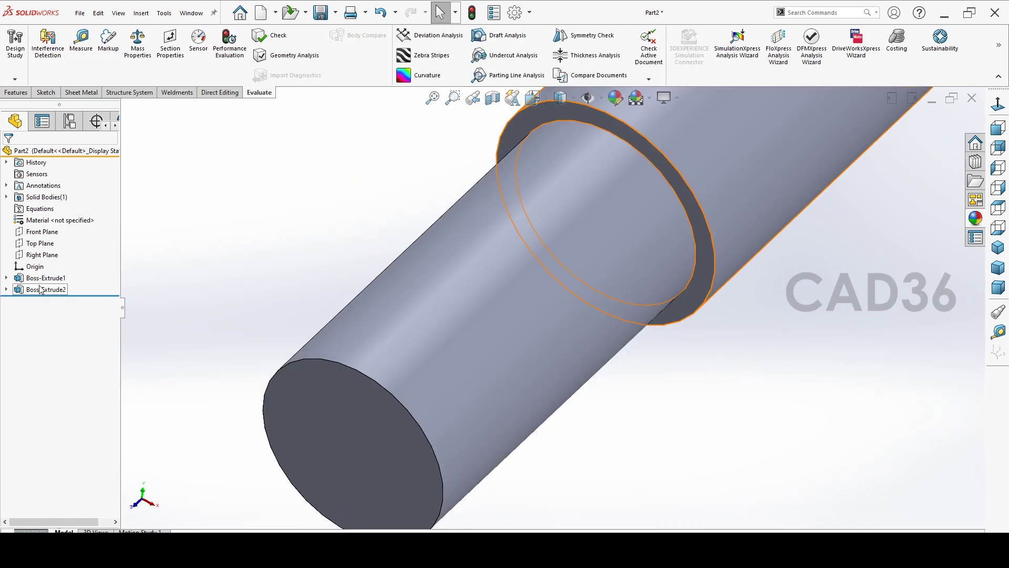
pyautogui.rightClick(42, 288)
pyautogui.click(49, 254)
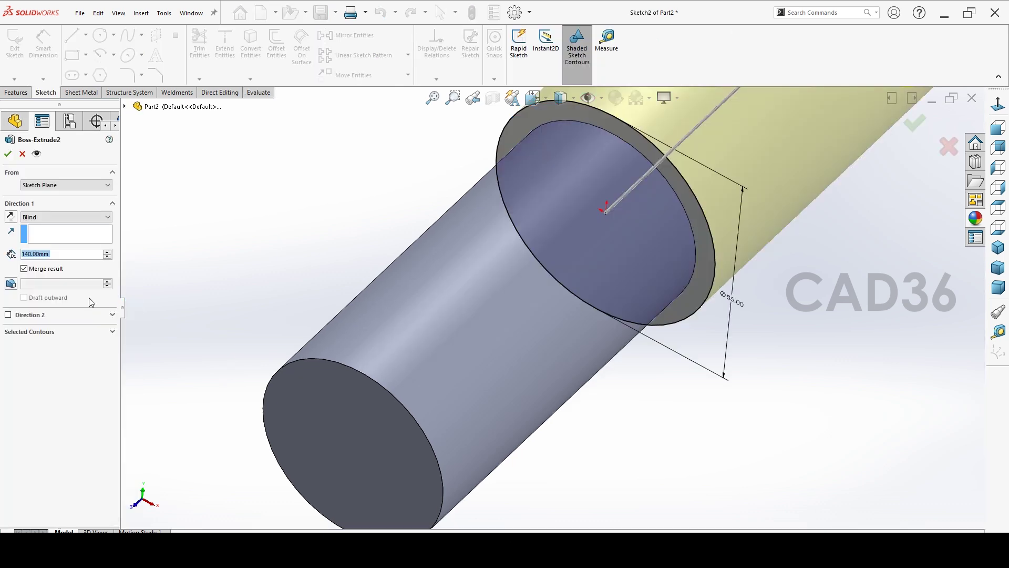
pyautogui.click(22, 154)
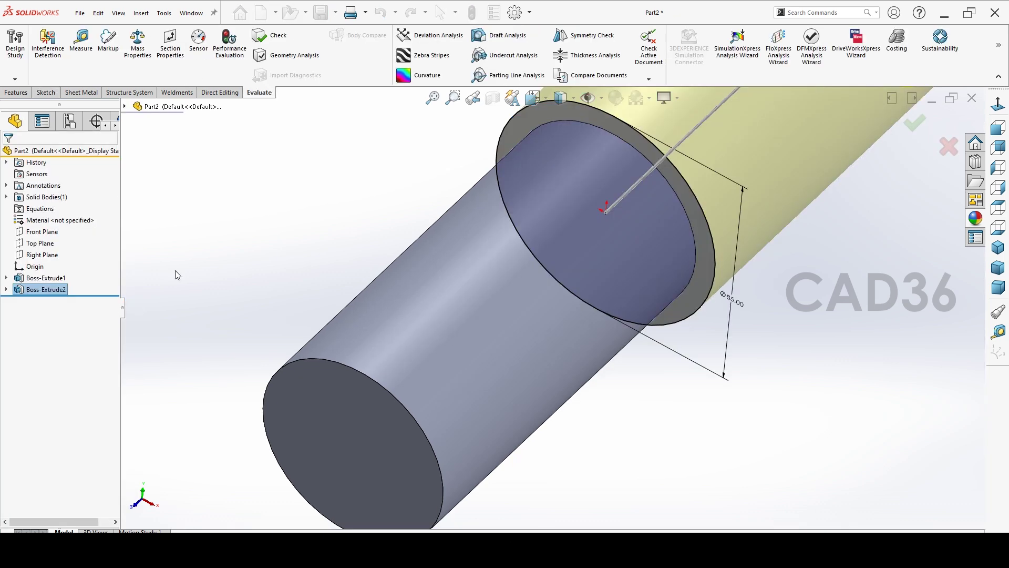
# - Measure the overall distance between the two end faces of the shaft
pyautogui.click(997, 331)
pyautogui.click(490, 367)
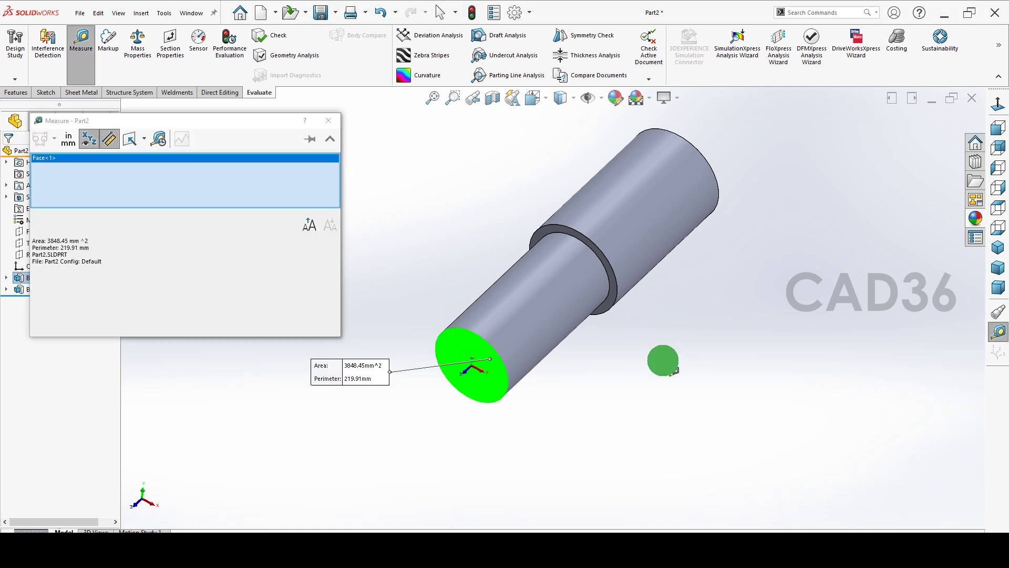
pyautogui.moveTo(676, 371); pyautogui.dragTo(644, 370, button='middle')
pyautogui.click(687, 209)
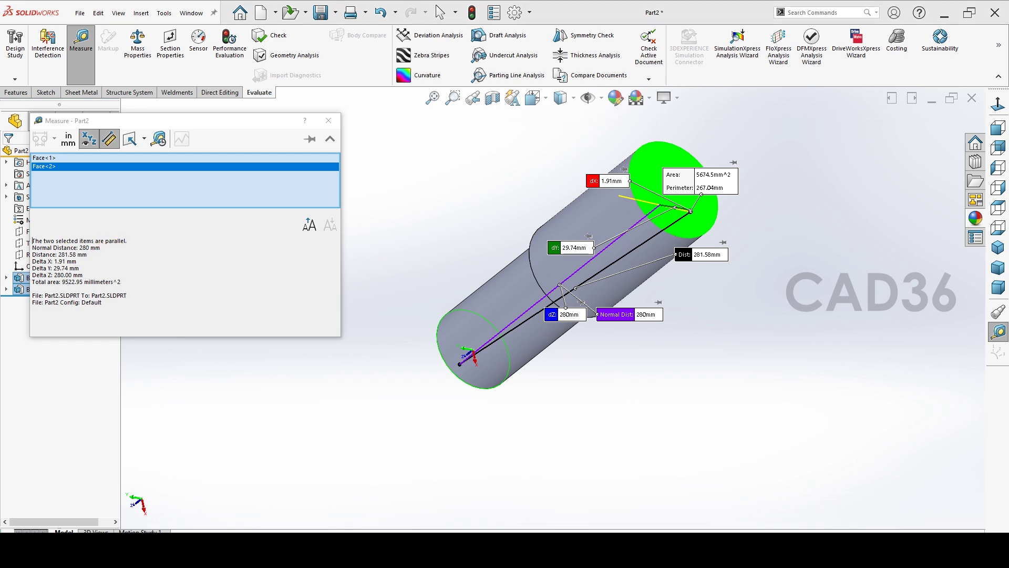
pyautogui.click(328, 121)
# - Change the second, 85 mm diameter section's extrusion depth to 120 mm
pyautogui.click(38, 289)
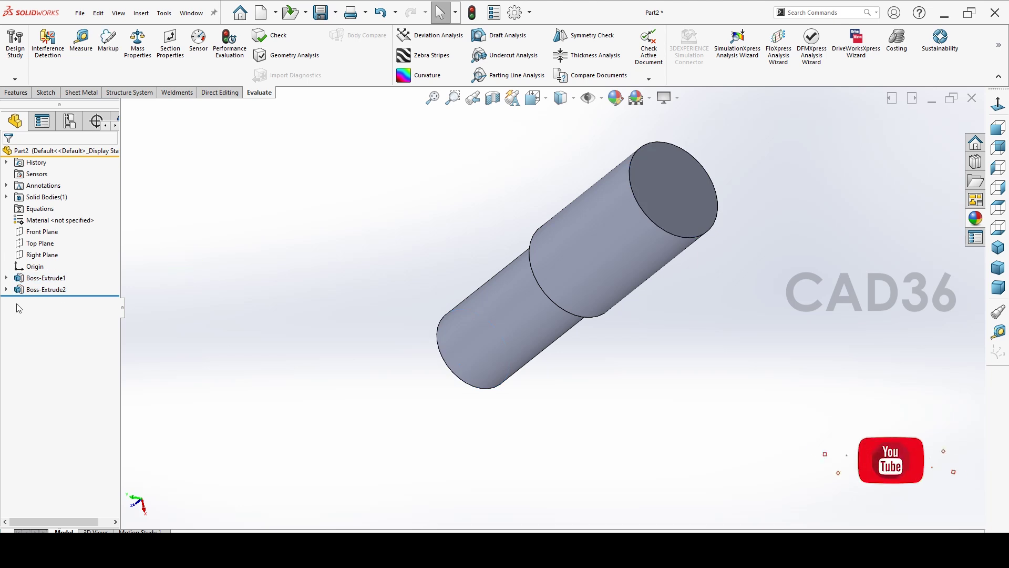
pyautogui.rightClick(37, 289)
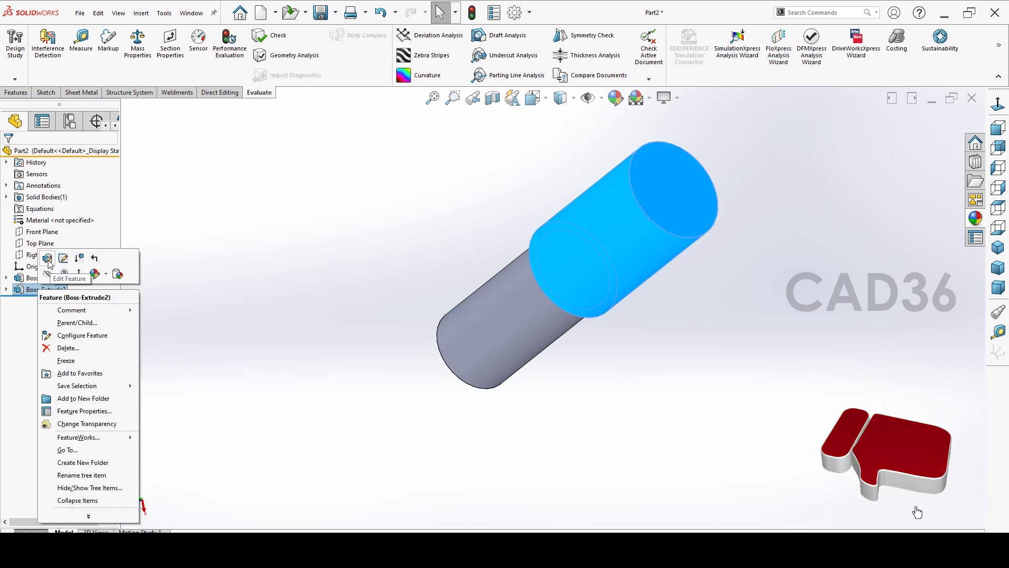
pyautogui.press('Escape')
pyautogui.click(90, 293)
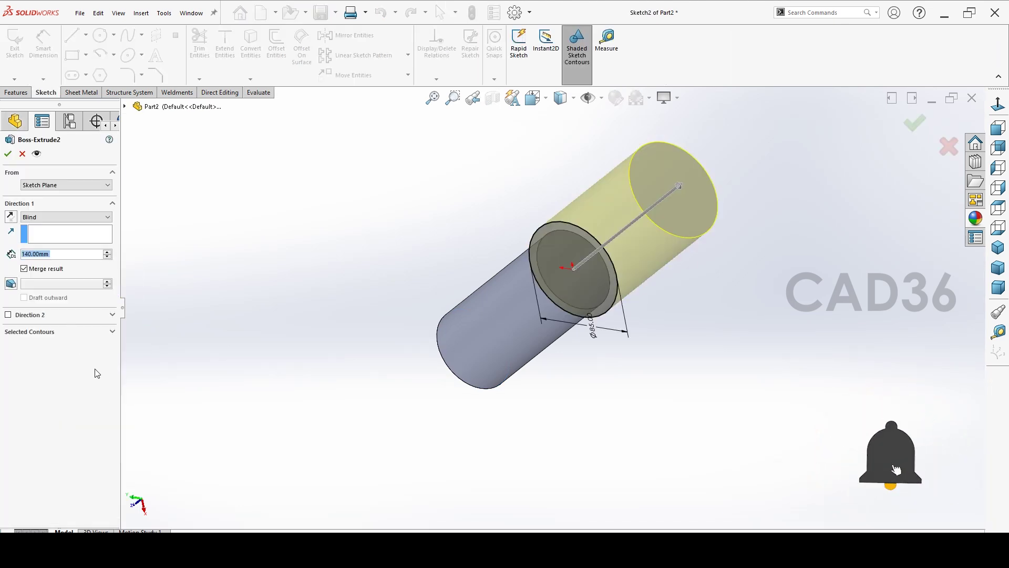
pyautogui.write('120')
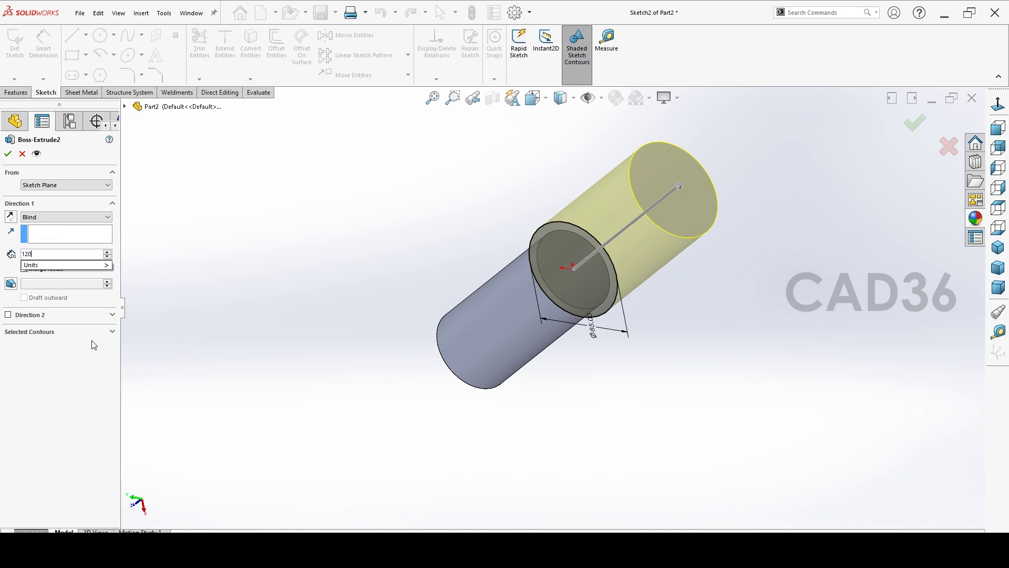
pyautogui.press('Return')
pyautogui.click(8, 153)
pyautogui.click(282, 343)
# - Measure the shaft's total length again from one end face to the other
pyautogui.click(998, 331)
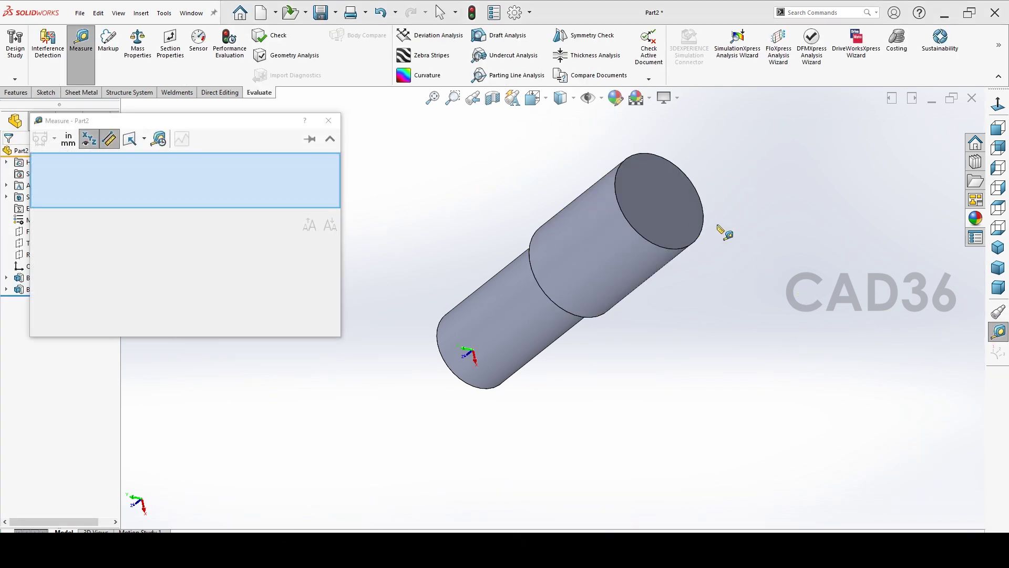
pyautogui.click(683, 220)
pyautogui.moveTo(601, 338); pyautogui.dragTo(468, 341, button='middle')
pyautogui.click(468, 348)
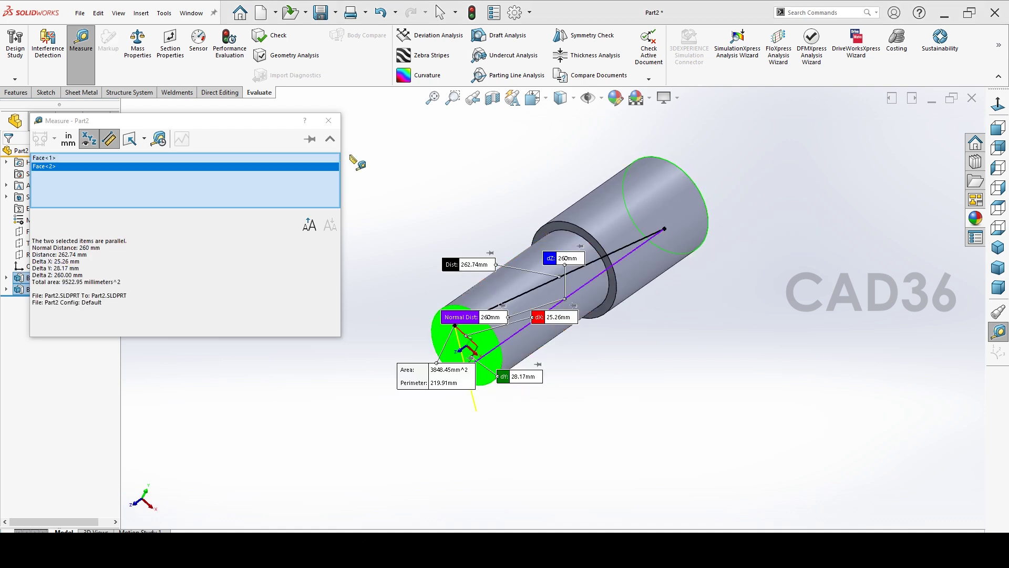
pyautogui.click(328, 121)
# - Sketch a circle about 108 mm in diameter, centred on the origin, on the end face of the 85 mm section
pyautogui.moveTo(868, 340); pyautogui.dragTo(812, 343, button='middle')
pyautogui.hotkey('ctrl', '7')
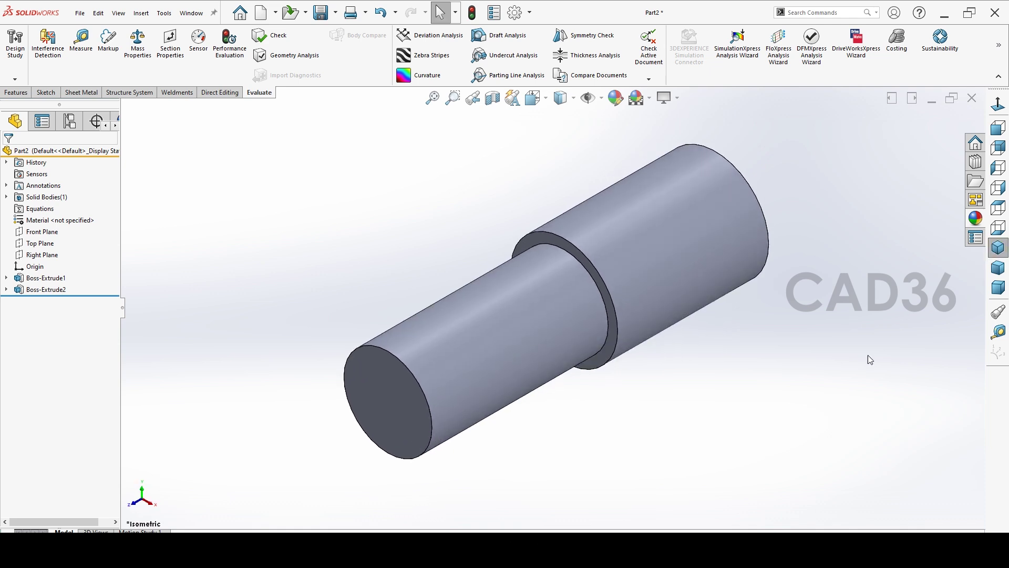
pyautogui.moveTo(612, 373)
pyautogui.mouseDown(button='middle')
pyautogui.moveTo(681, 304)
pyautogui.moveTo(640, 309)
pyautogui.moveTo(583, 355)
pyautogui.mouseUp(button='middle')
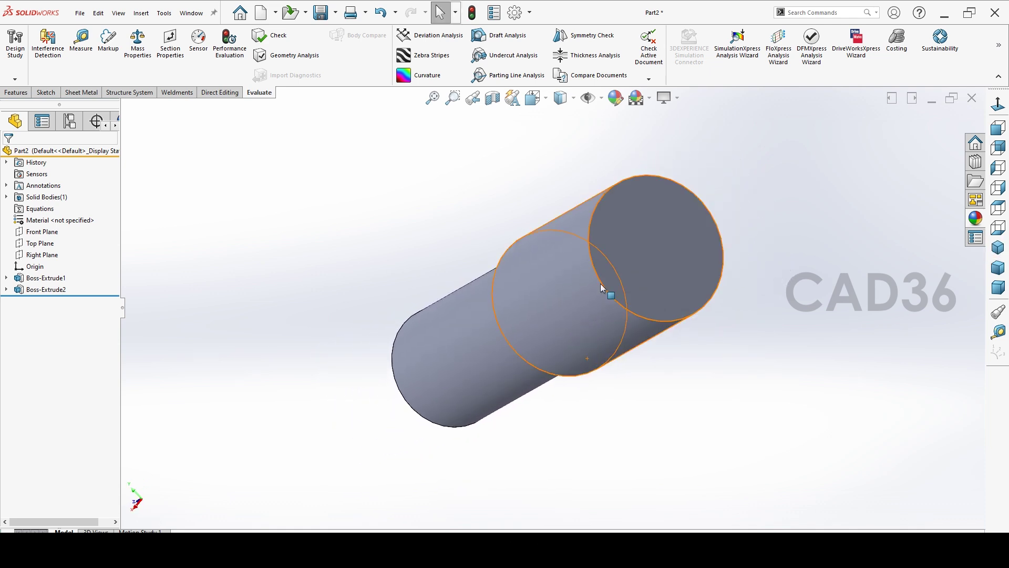
pyautogui.click(691, 228)
pyautogui.click(738, 200)
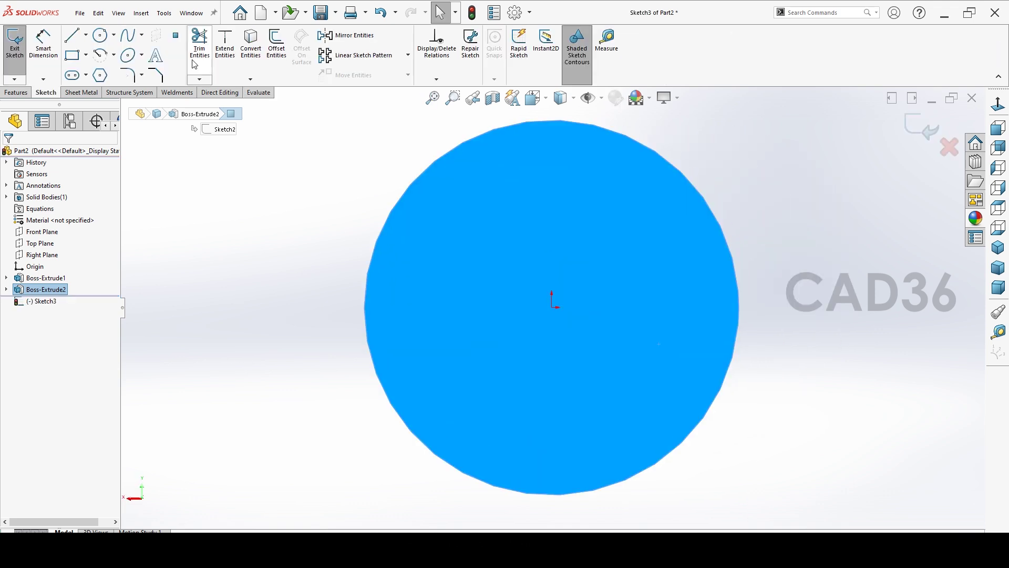
pyautogui.click(100, 35)
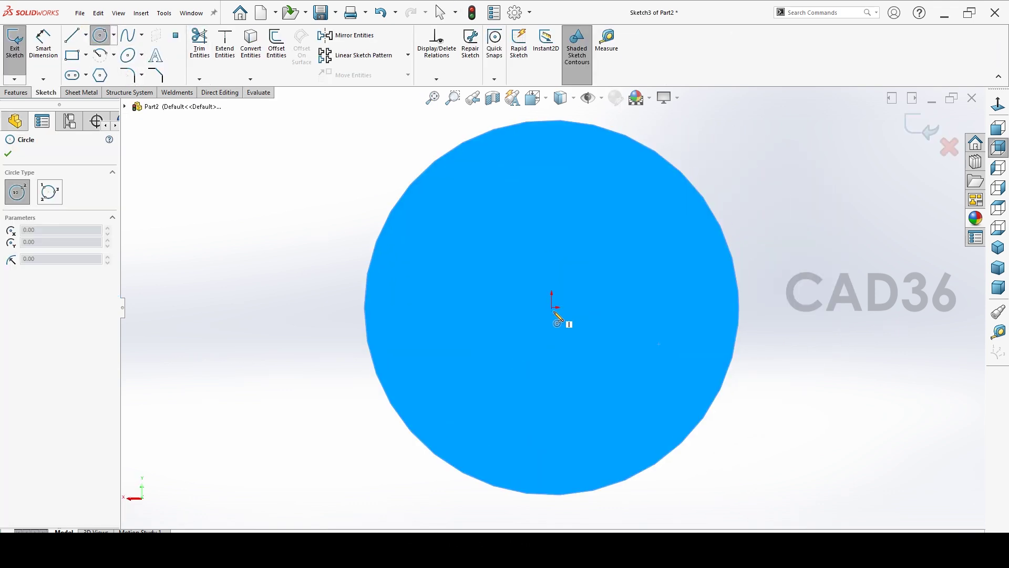
pyautogui.click(553, 309)
pyautogui.click(332, 397)
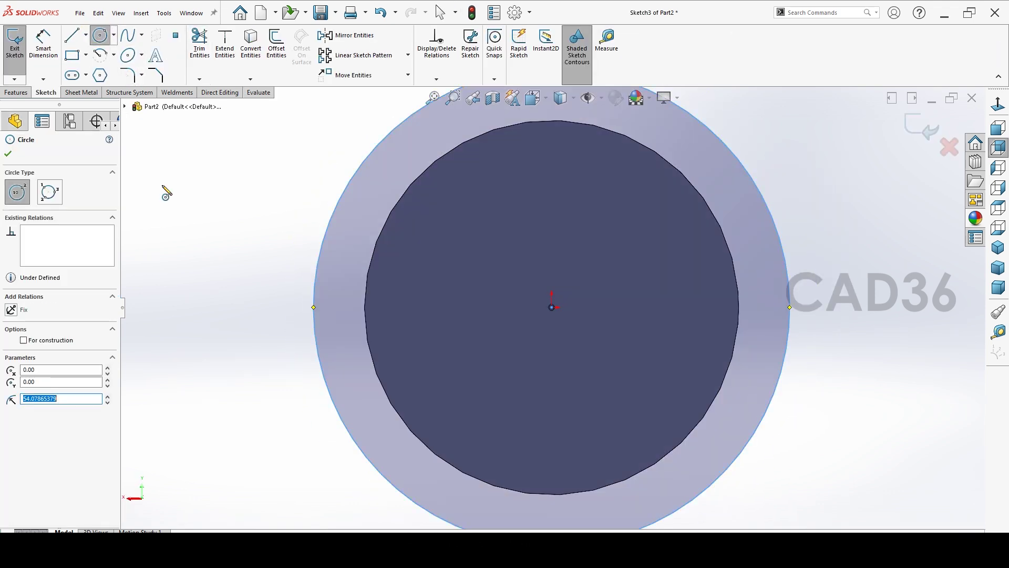
# - Dimension the new circle's diameter as 90 mm
pyautogui.click(44, 50)
pyautogui.click(342, 430)
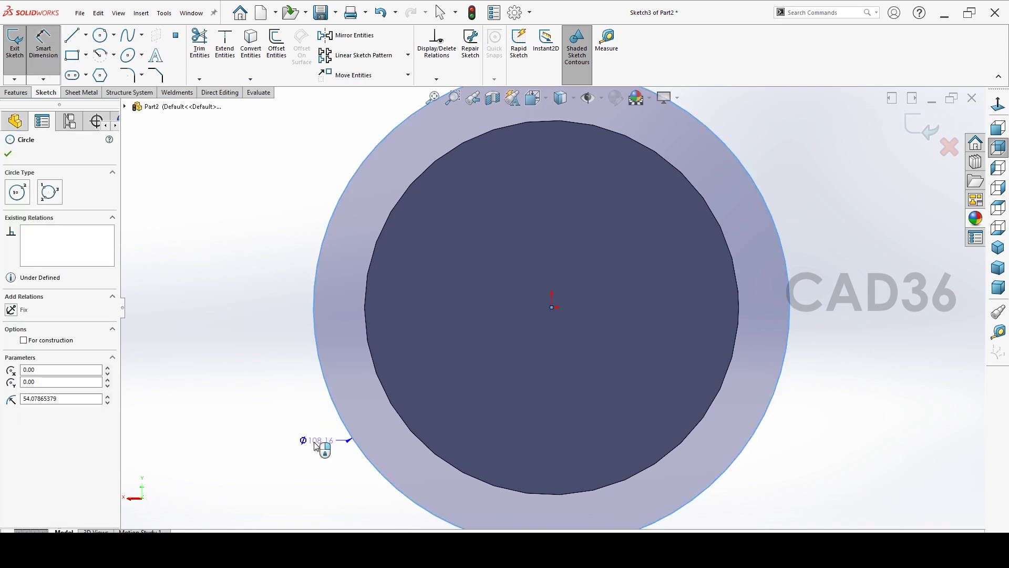
pyautogui.click(259, 490)
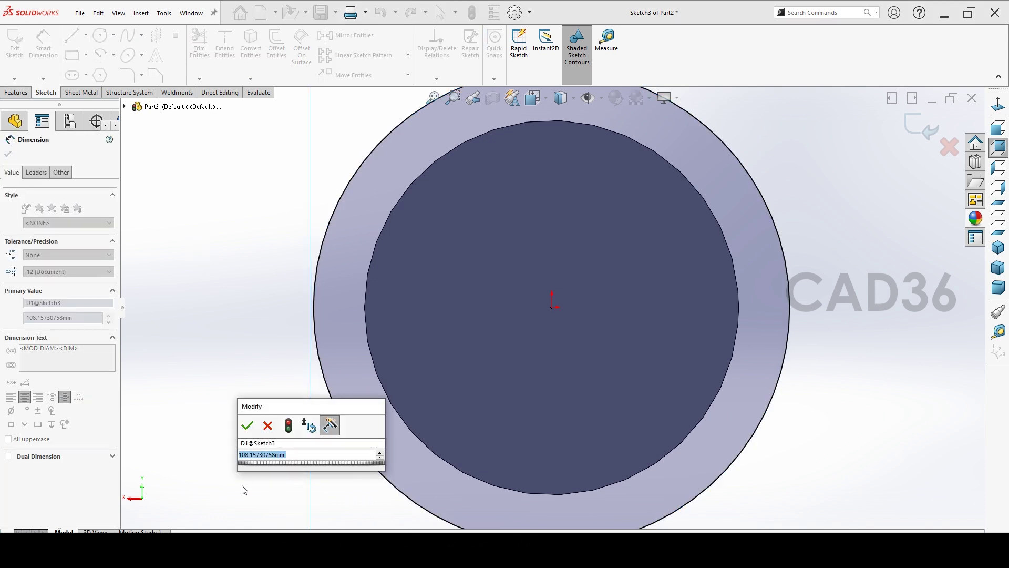
pyautogui.write('90')
pyautogui.press('Return')
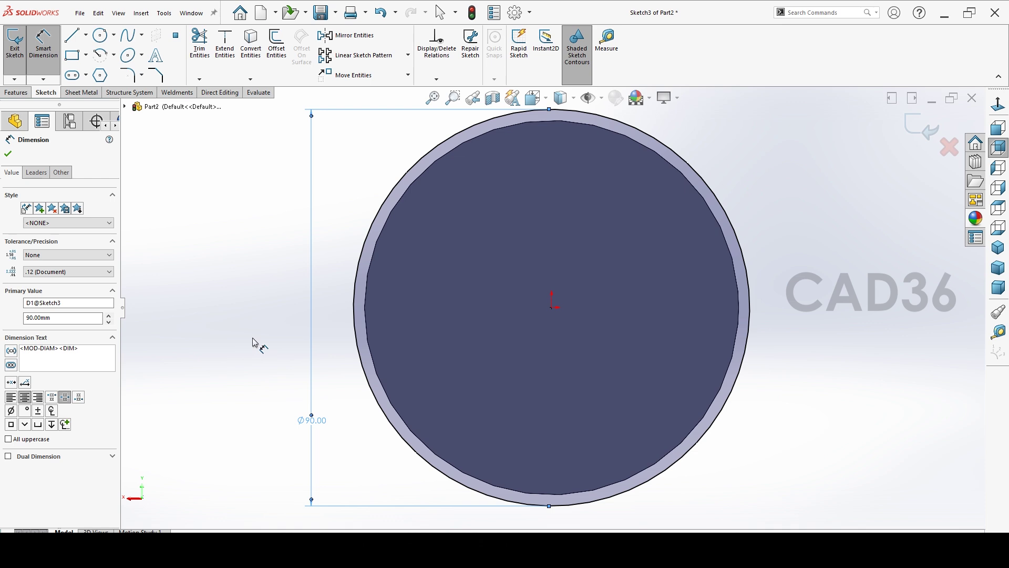
pyautogui.click(7, 153)
# - Extrude the 90 mm circle to a blind depth of 90 mm as the third shaft section
pyautogui.click(15, 45)
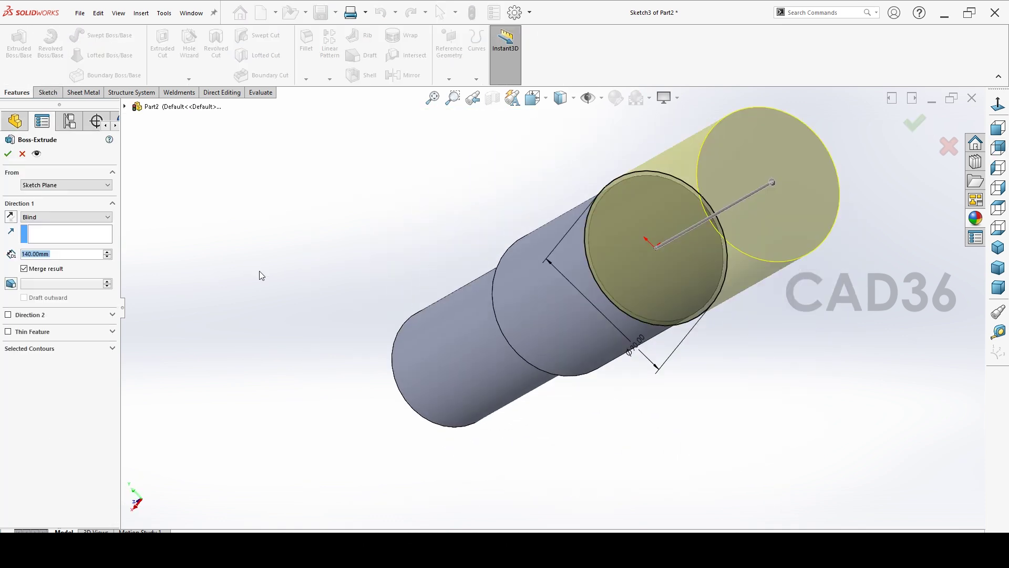
pyautogui.write('9')
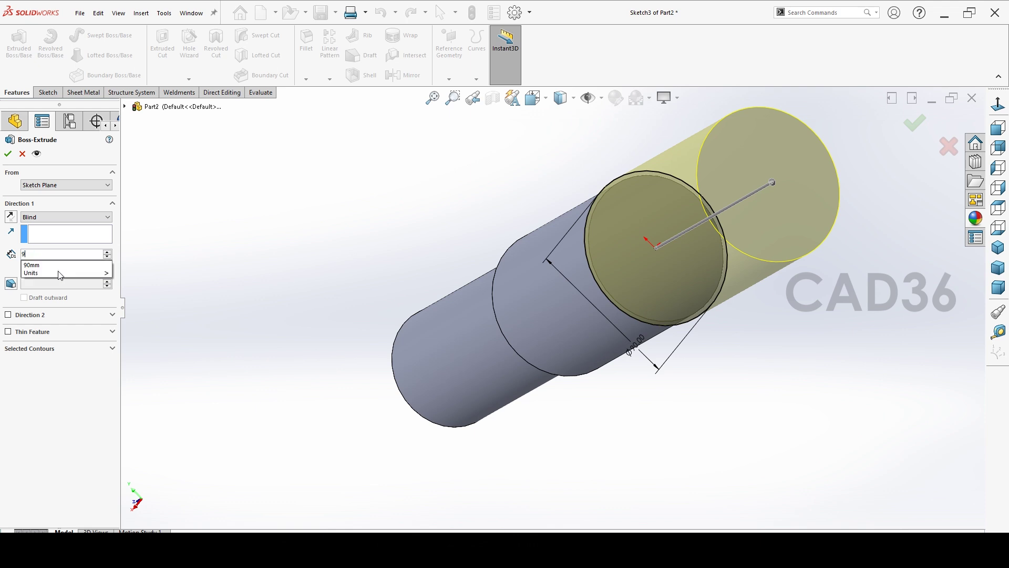
pyautogui.press('Return')
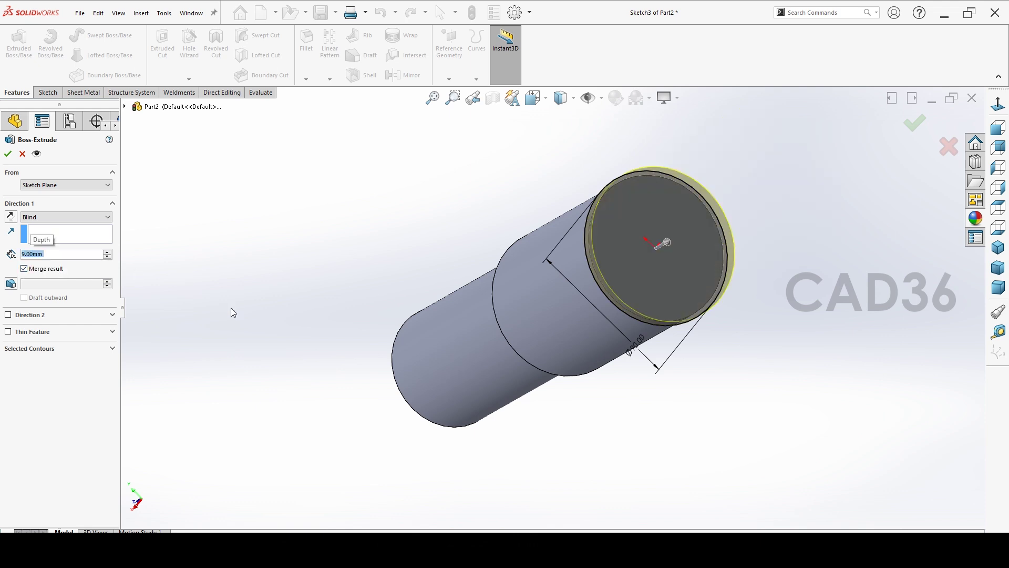
pyautogui.write('90')
pyautogui.press('Return')
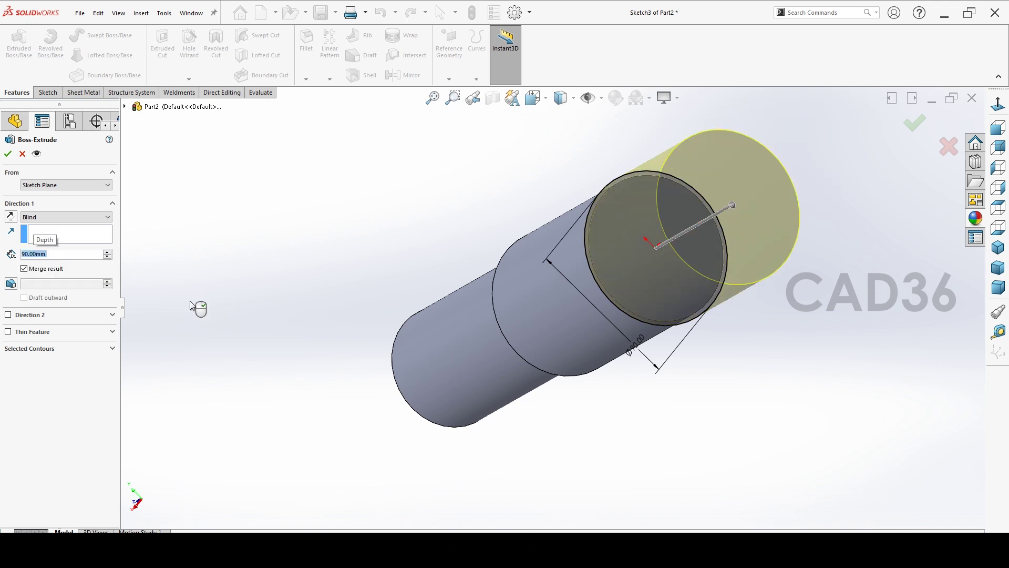
pyautogui.press('Return')
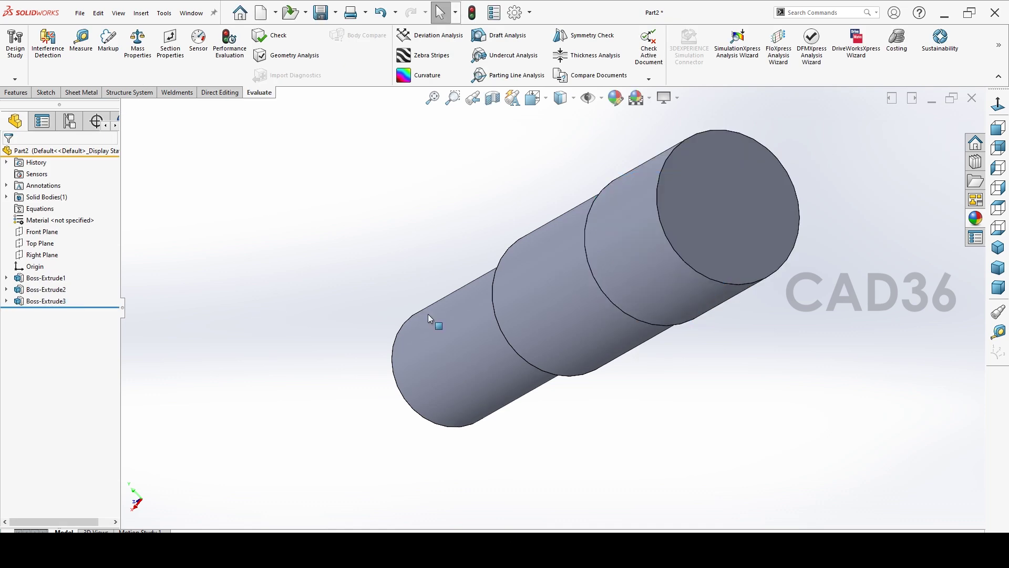
# - Sketch a circle about 37 mm in diameter, centred on the origin, on the end face of the 90 mm section
pyautogui.rightClick(732, 226)
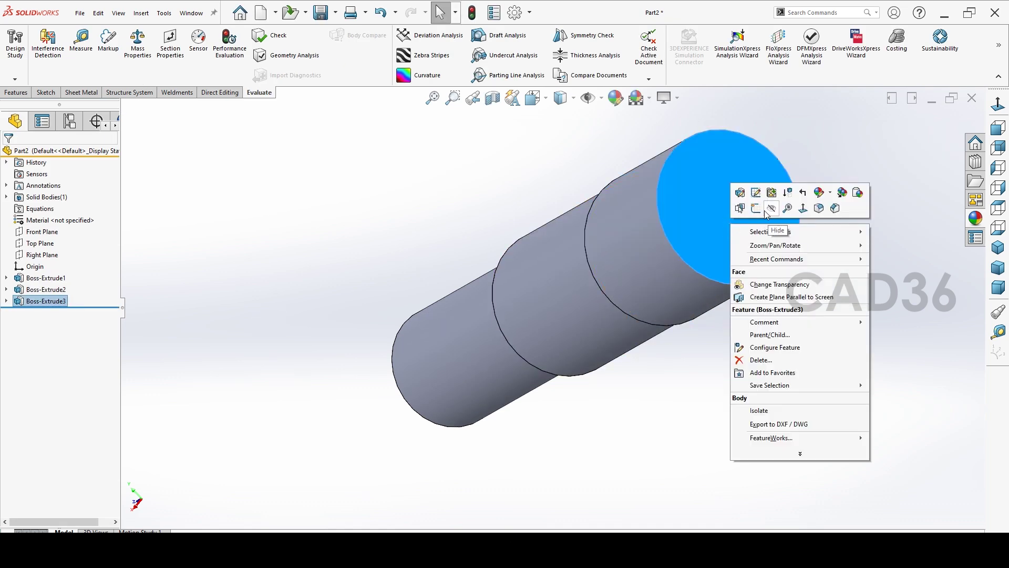
pyautogui.click(764, 228)
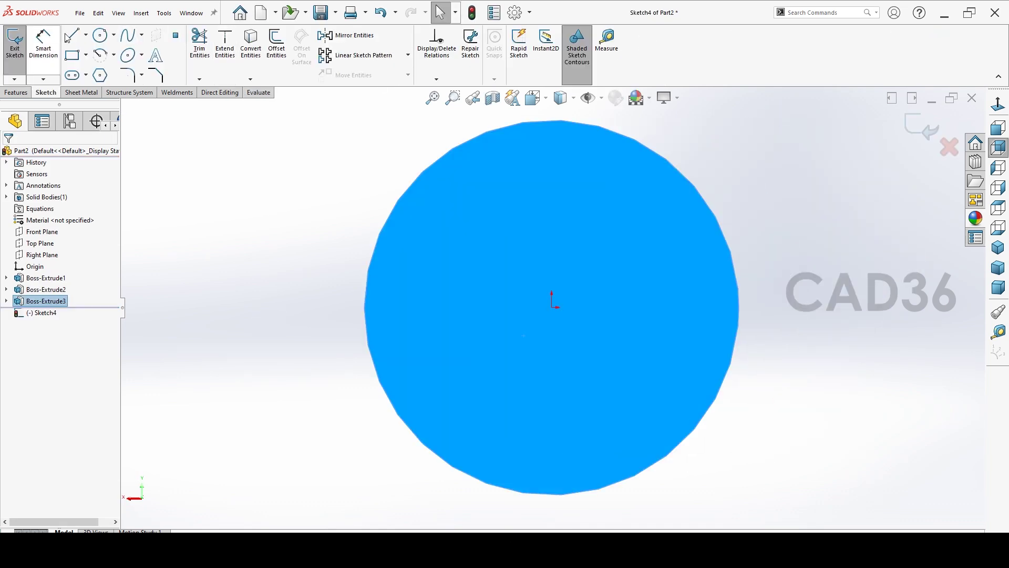
pyautogui.click(101, 35)
pyautogui.click(552, 307)
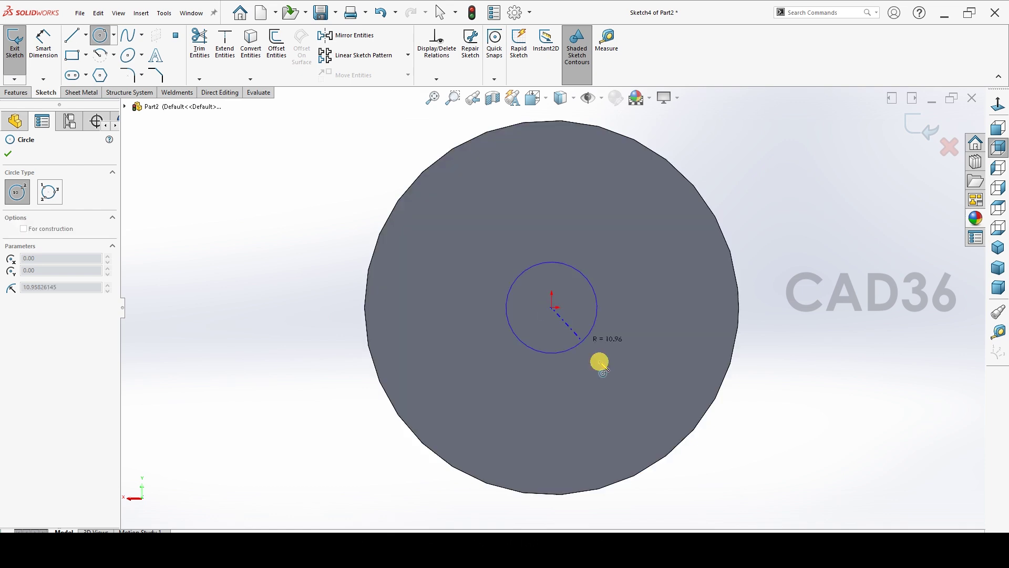
pyautogui.click(486, 323)
# - Dimension the diameter of the circle on the third section's end face as 85 mm
pyautogui.press('d')
pyautogui.click(519, 377)
pyautogui.click(357, 442)
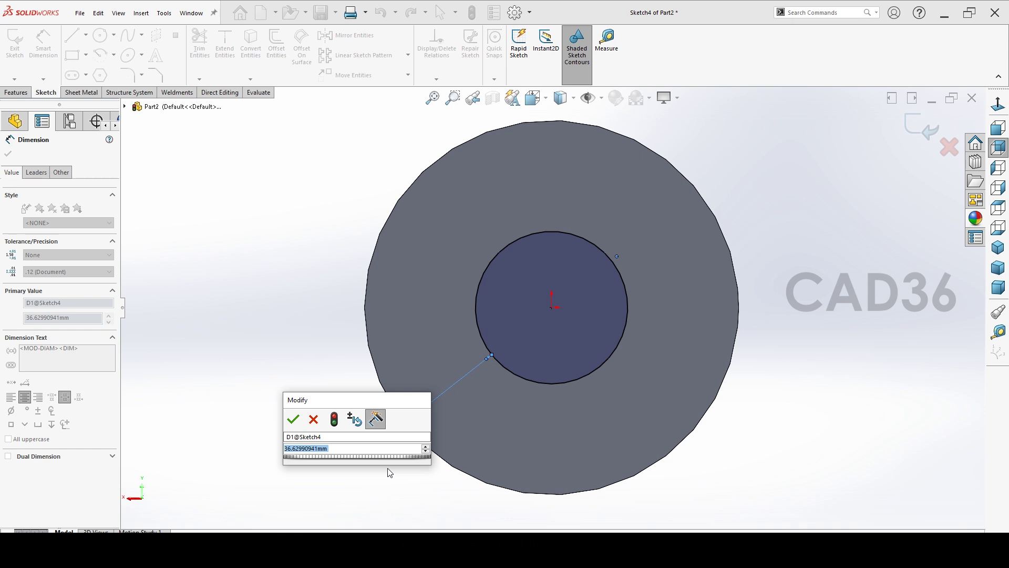
pyautogui.write('85')
pyautogui.press('Return')
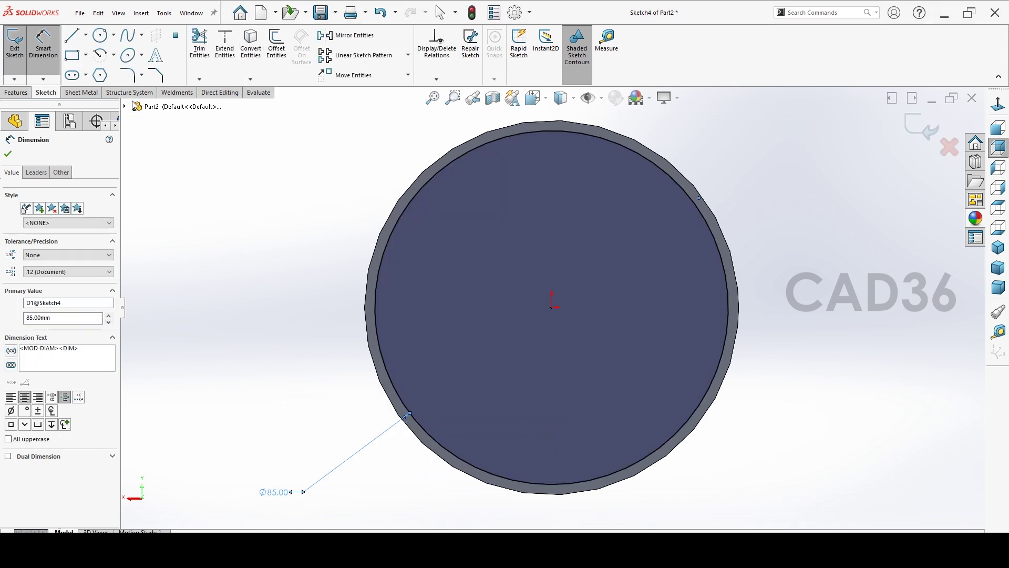
# - Extrude the 85 mm circle to a blind depth of 700 mm as the fourth shaft section
pyautogui.click(16, 92)
pyautogui.click(19, 45)
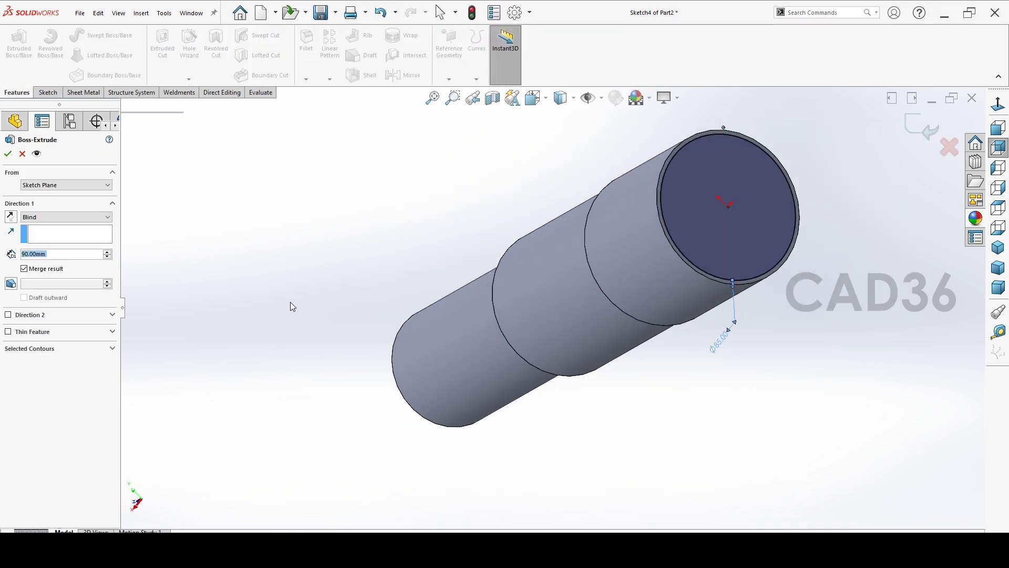
pyautogui.write('700')
pyautogui.press('Return')
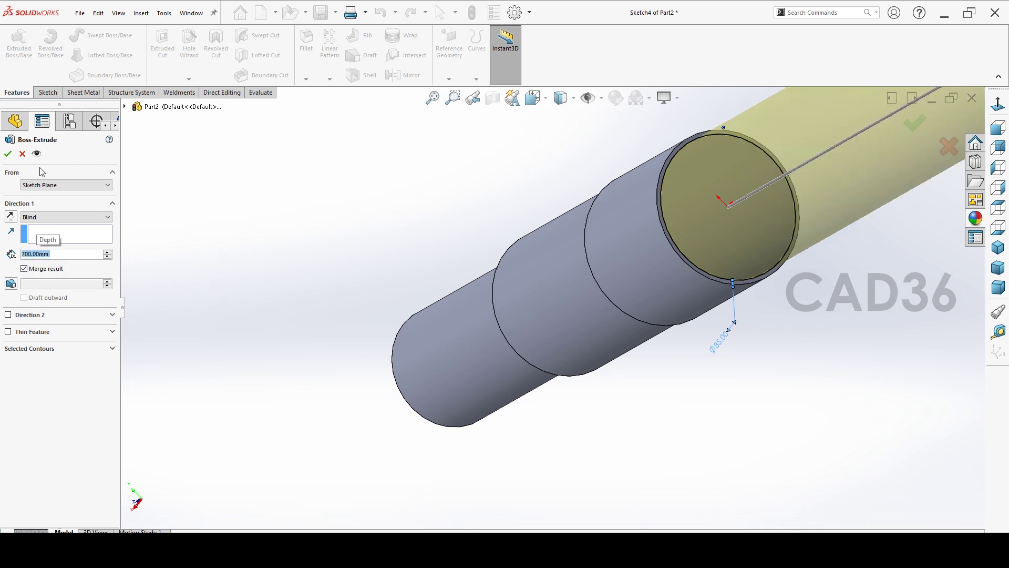
pyautogui.click(8, 153)
pyautogui.middleClick(284, 282)
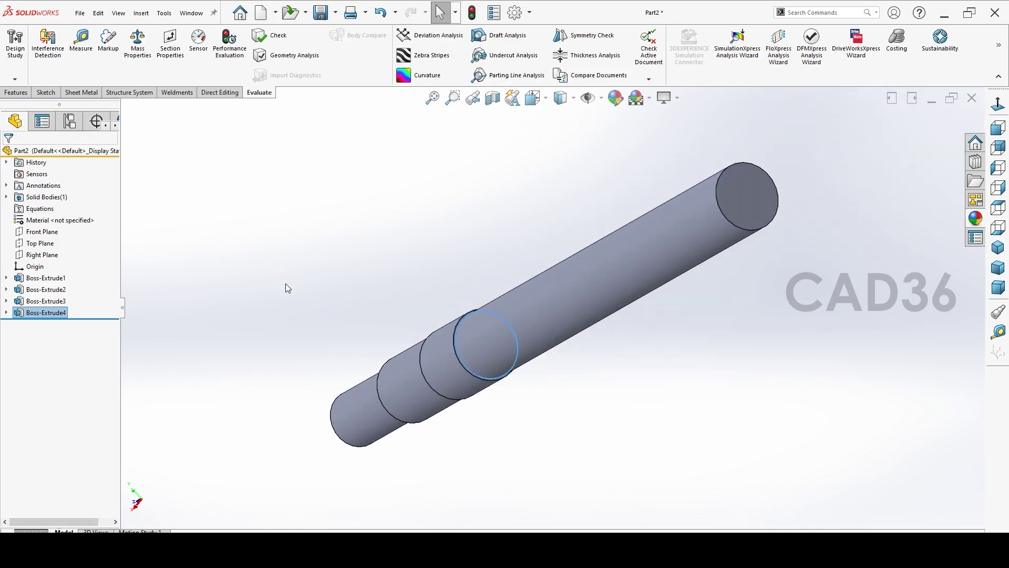
# - Sketch a circle about 117 mm in diameter, centred on the origin, on the end face of the 700 mm long section
pyautogui.click(807, 197)
pyautogui.click(758, 199)
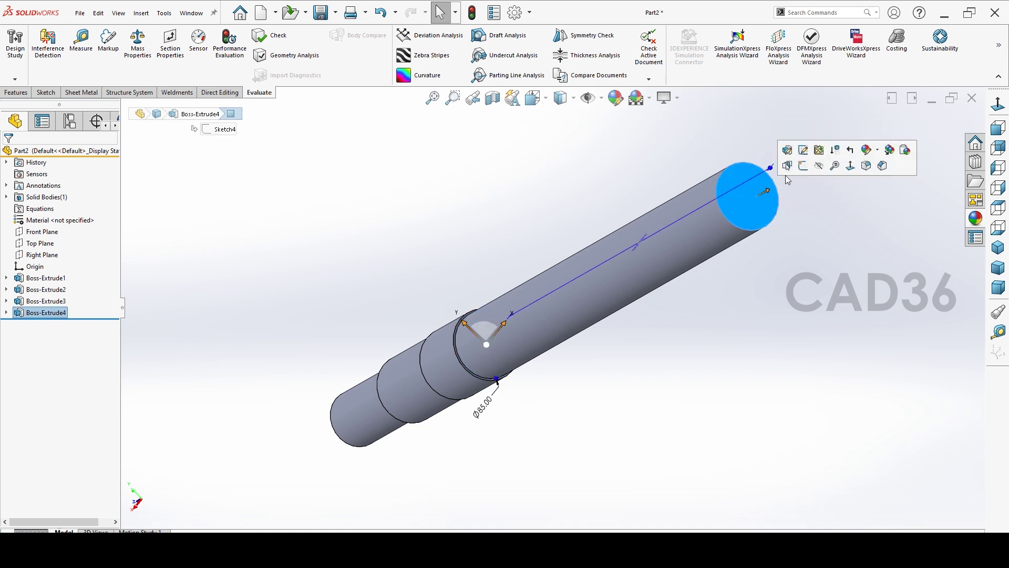
pyautogui.click(801, 167)
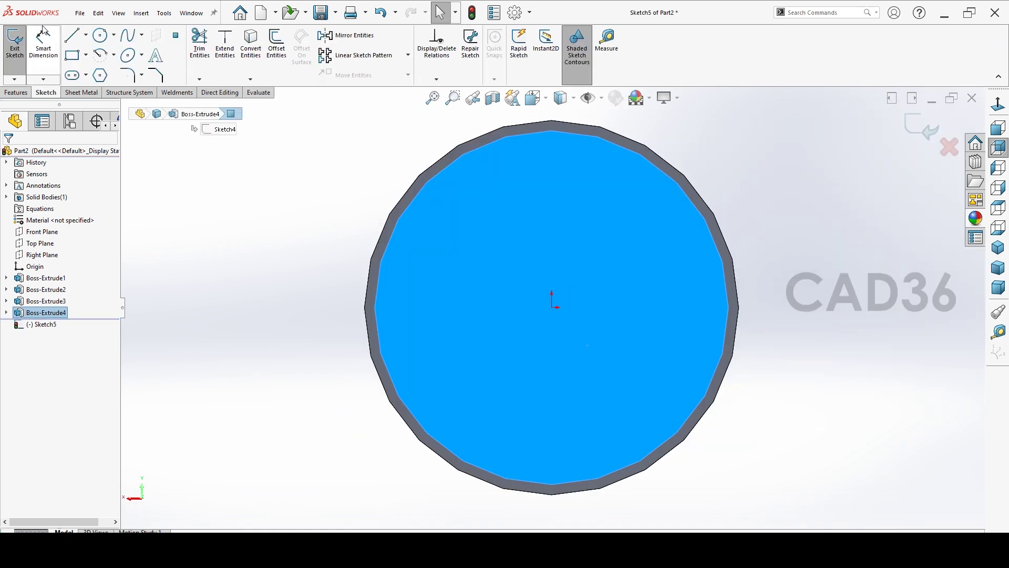
pyautogui.click(99, 35)
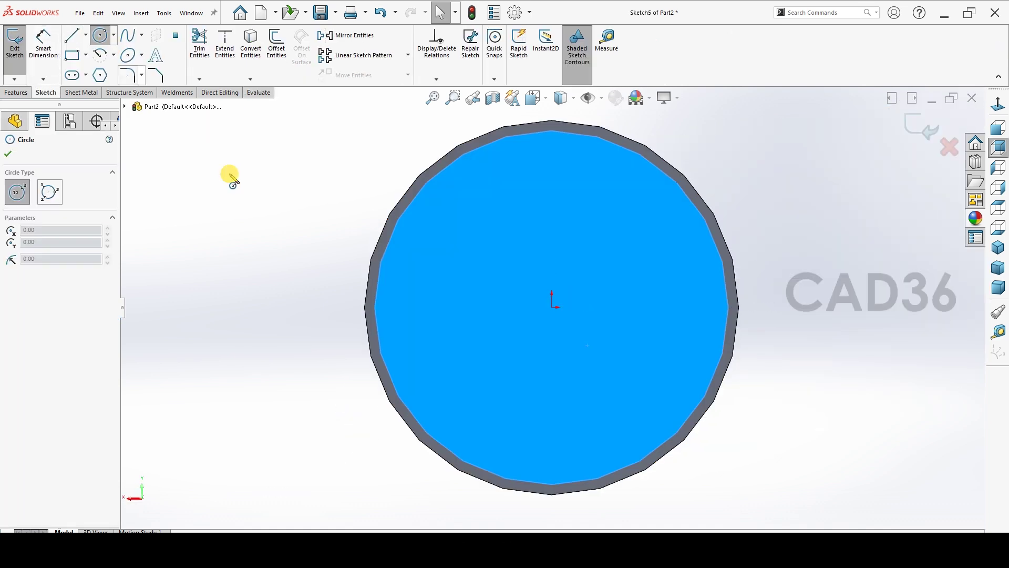
pyautogui.click(552, 307)
pyautogui.click(316, 360)
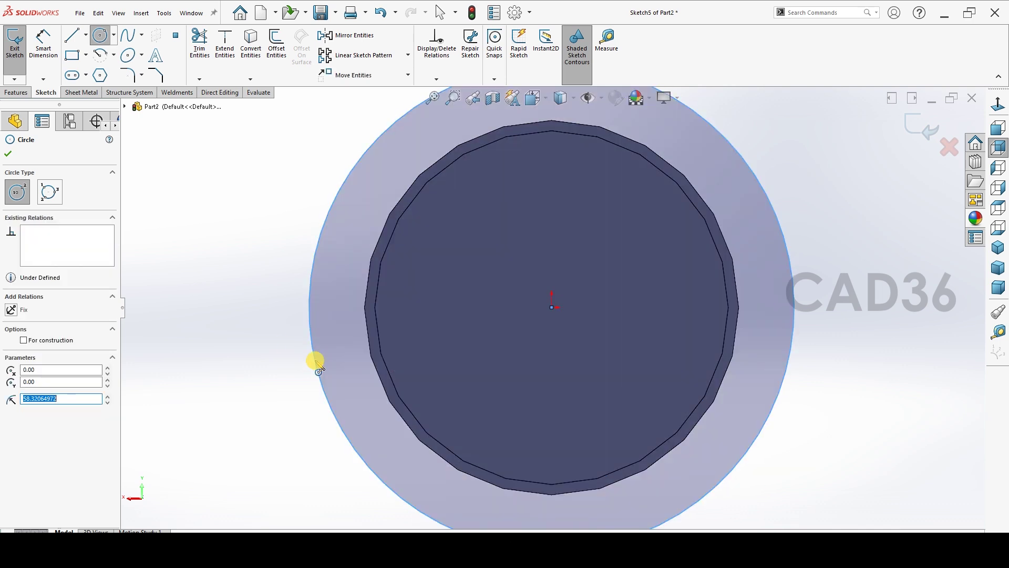
# - Dimension the diameter of the circle on the fourth section's end face as 90 mm
pyautogui.click(43, 42)
pyautogui.click(314, 349)
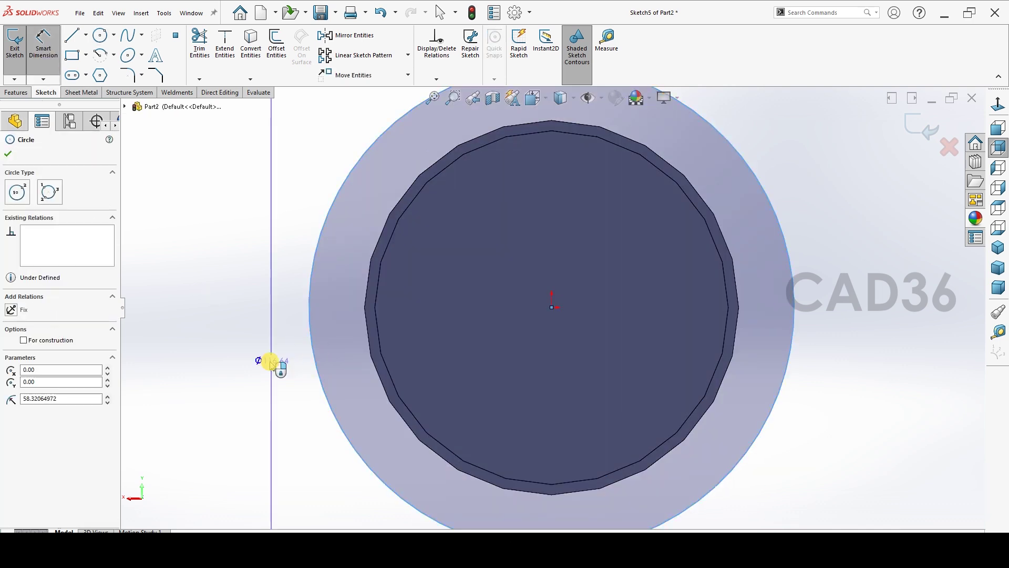
pyautogui.click(272, 366)
pyautogui.write('90')
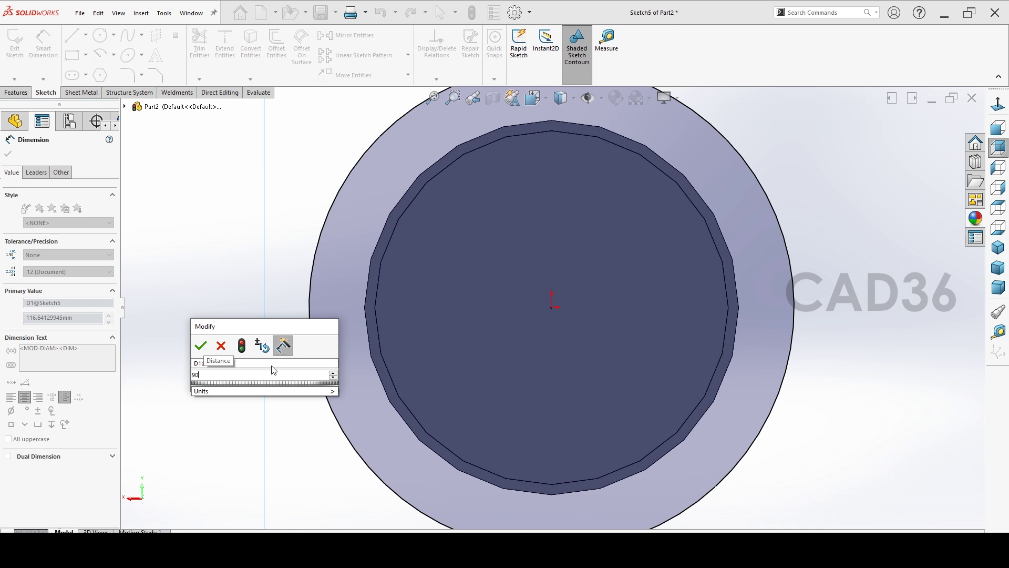
pyautogui.press('Return')
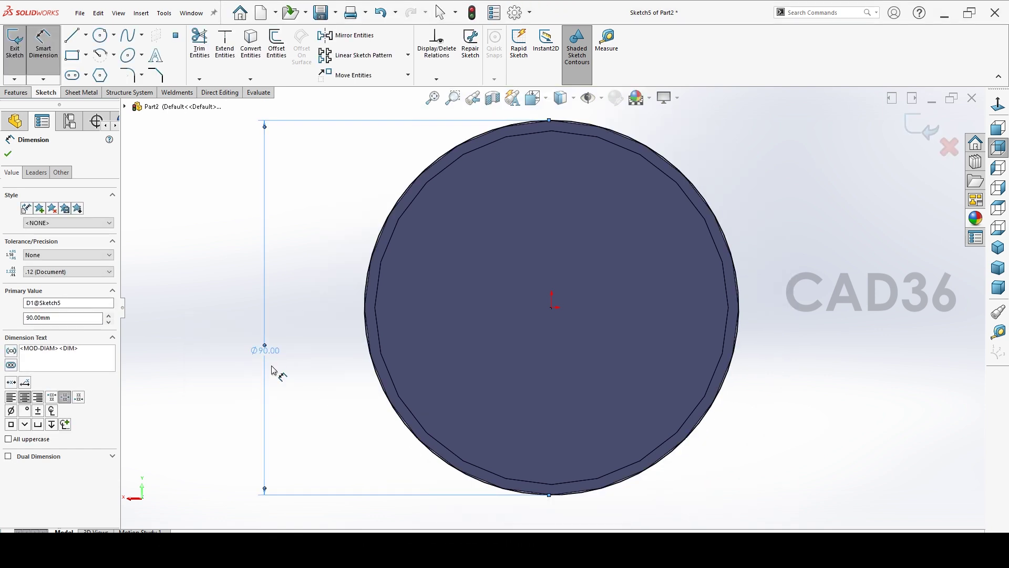
# - Extrude the 90 mm circle to a blind depth of 90 mm as the fifth shaft section
pyautogui.click(16, 91)
pyautogui.click(23, 64)
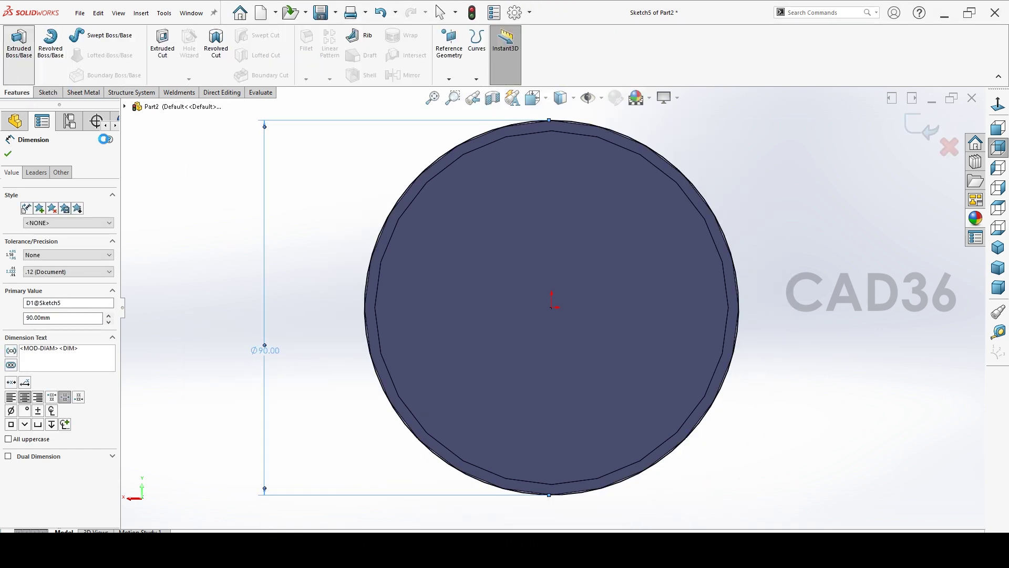
pyautogui.write('90')
pyautogui.press('Return')
pyautogui.click(7, 152)
# - Sketch a circle about 38 mm in diameter, centred on the origin, on the end face of the fifth section
pyautogui.rightClick(804, 181)
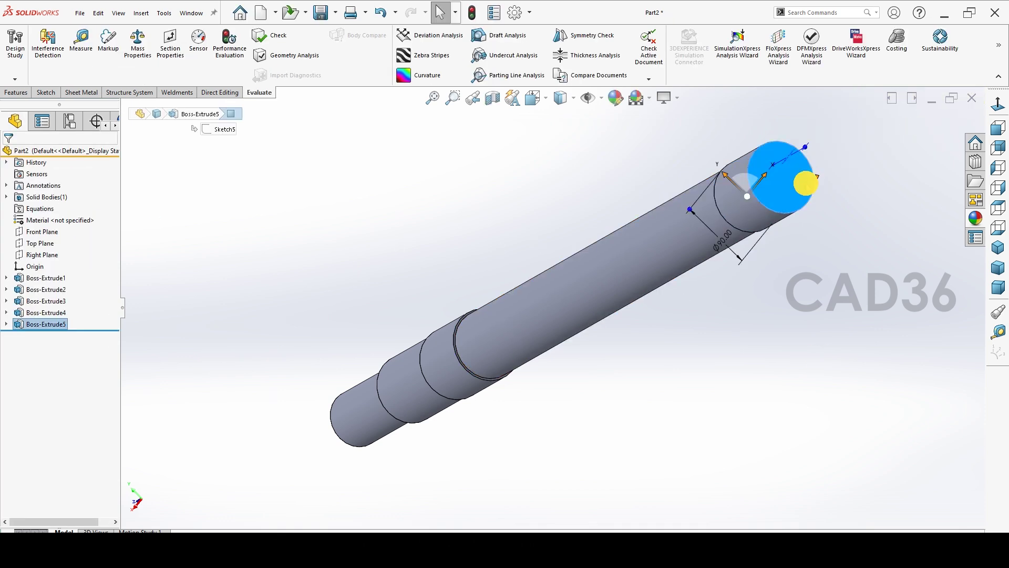
pyautogui.click(831, 168)
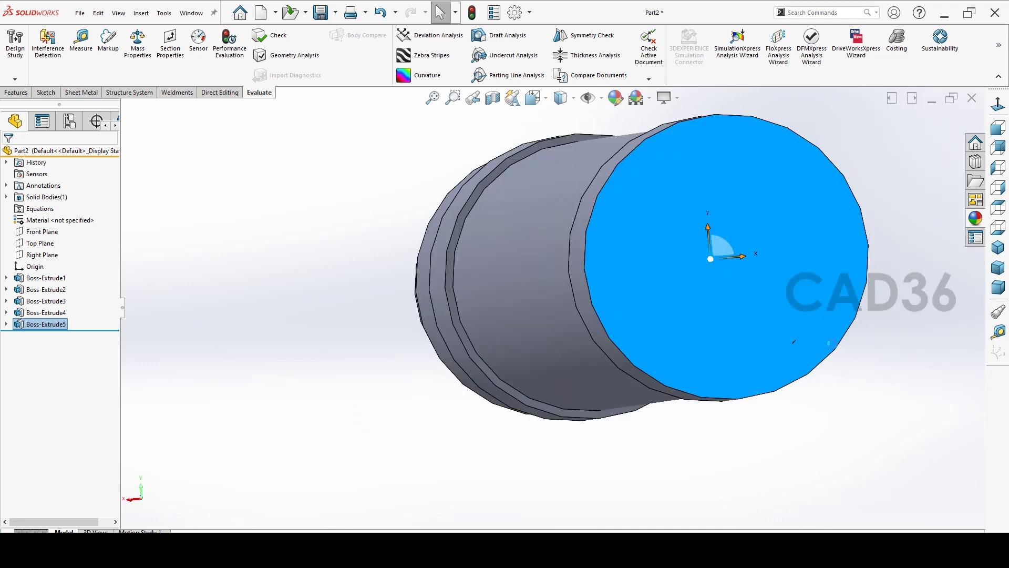
pyautogui.click(99, 35)
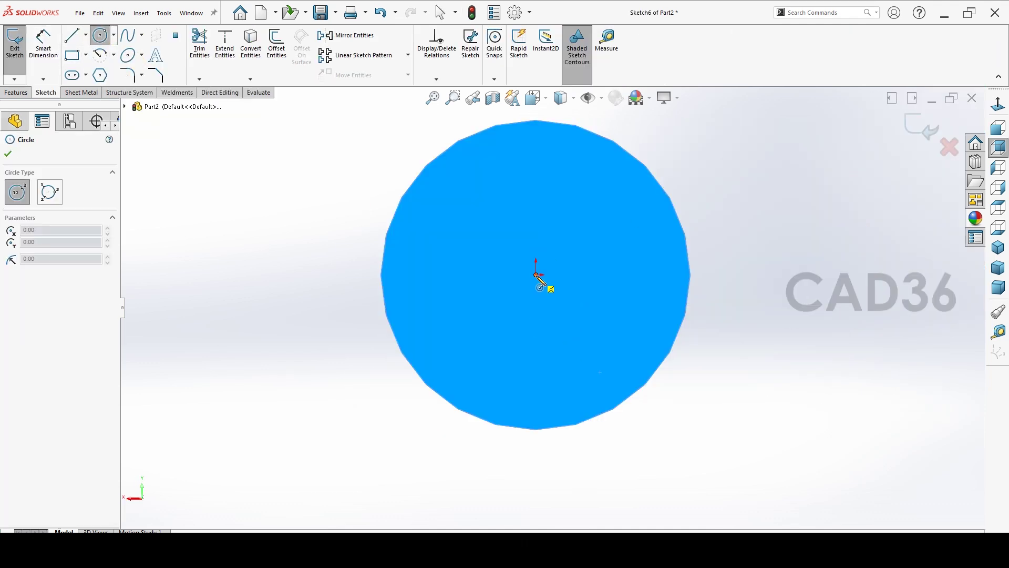
pyautogui.click(536, 274)
pyautogui.click(570, 332)
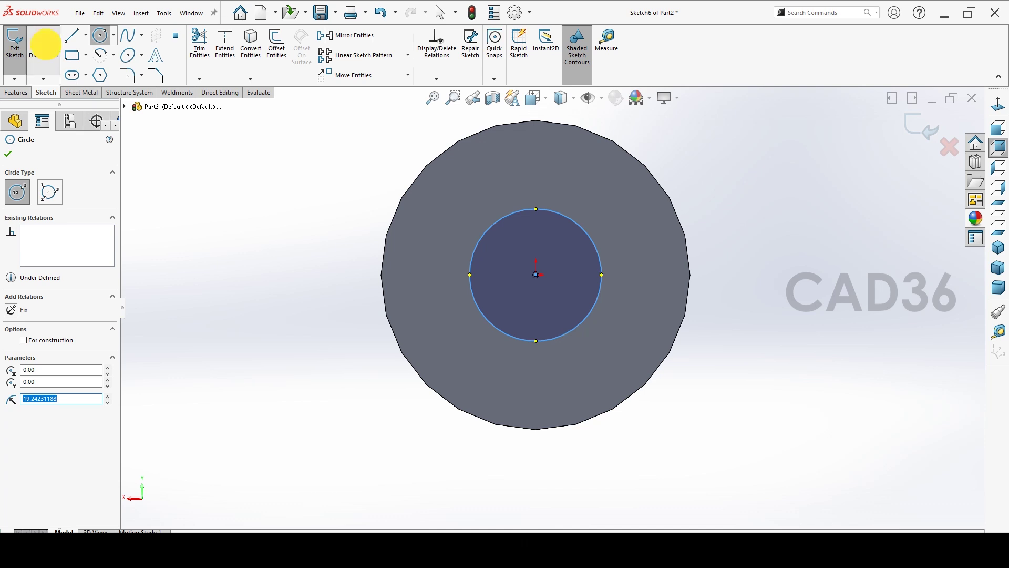
# - Dimension the diameter of the circle on the fifth section's end face as 85 mm
pyautogui.click(45, 44)
pyautogui.click(481, 317)
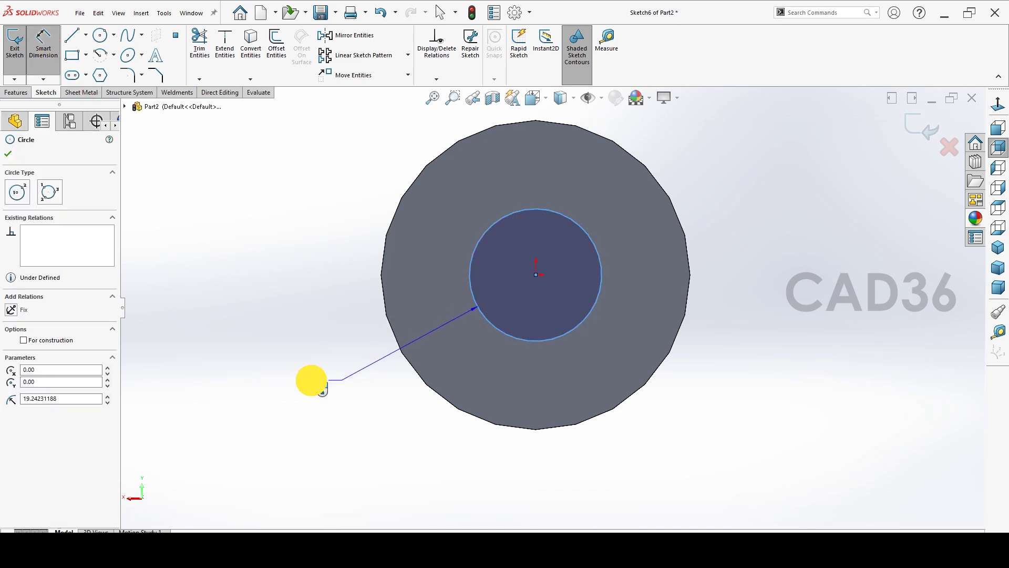
pyautogui.click(323, 389)
pyautogui.write('85')
pyautogui.press('Return')
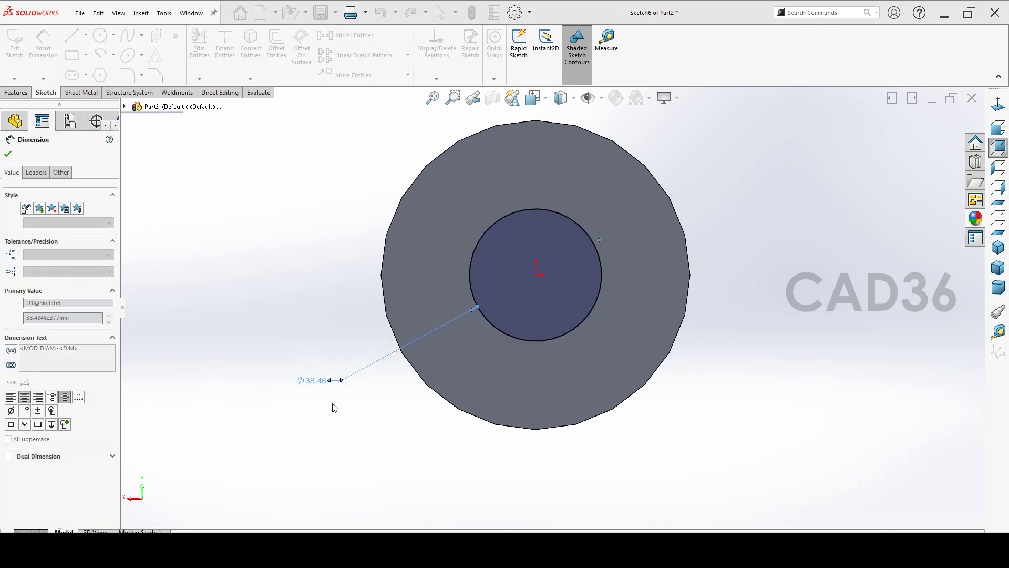
# - Extrude the 85 mm circle to a blind depth of 120 mm as the sixth shaft section
pyautogui.click(16, 92)
pyautogui.click(19, 44)
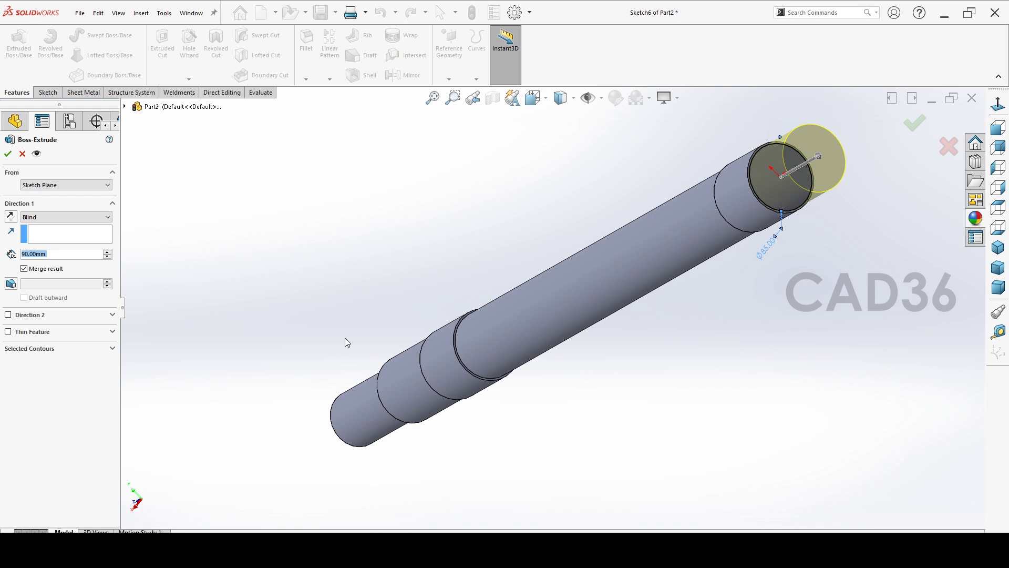
pyautogui.write('120')
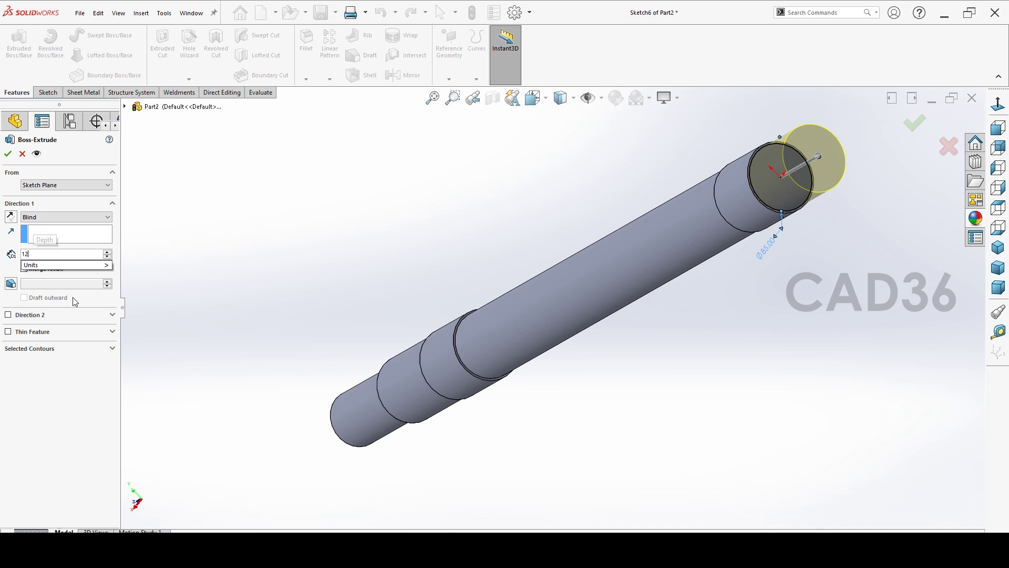
pyautogui.press('Return')
pyautogui.click(7, 153)
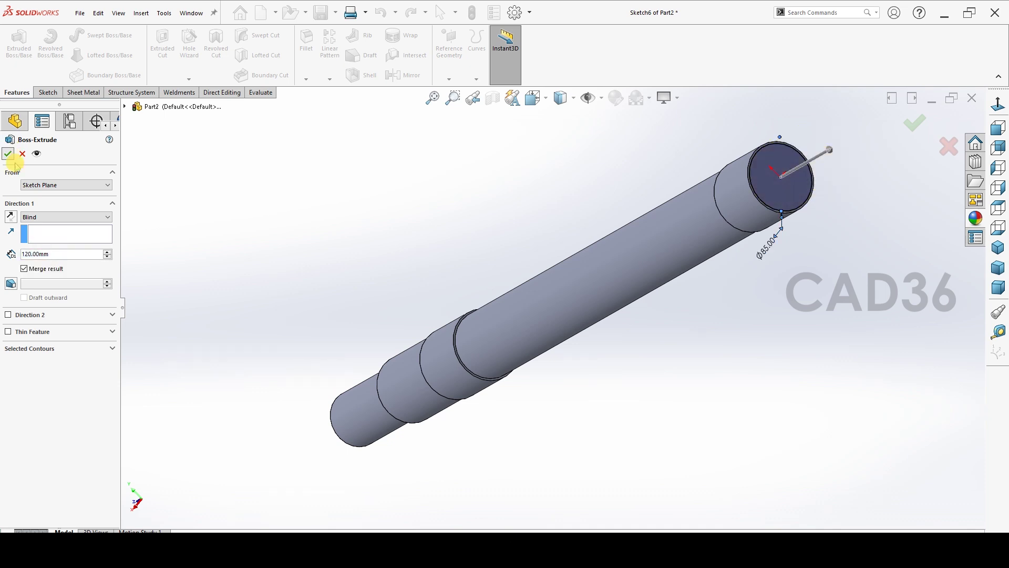
# - Sketch a circle about 47 mm in diameter, centred on the origin, on the end face of the sixth section
pyautogui.scroll(-3, 835, 158)
pyautogui.click(820, 161)
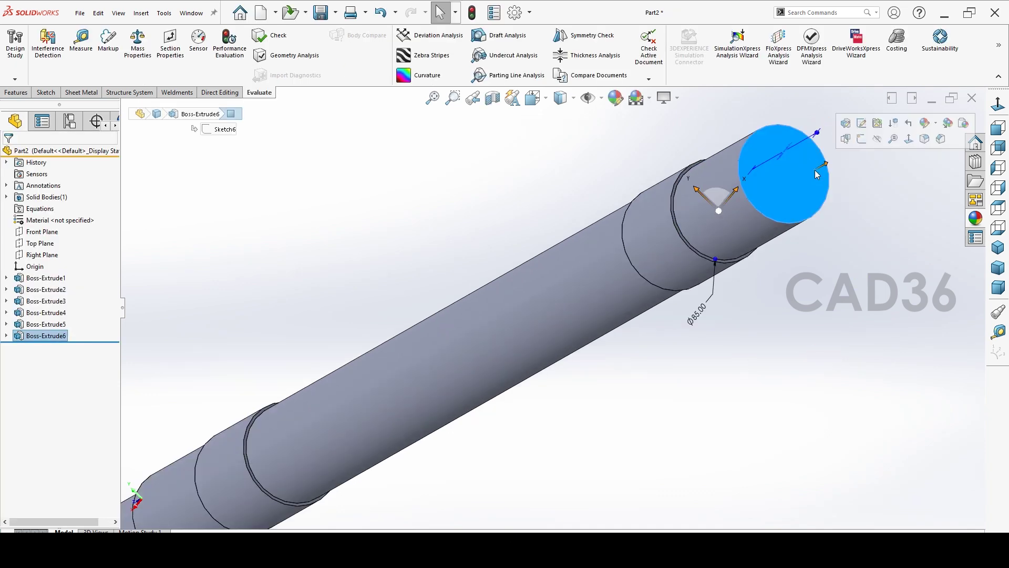
pyautogui.click(889, 139)
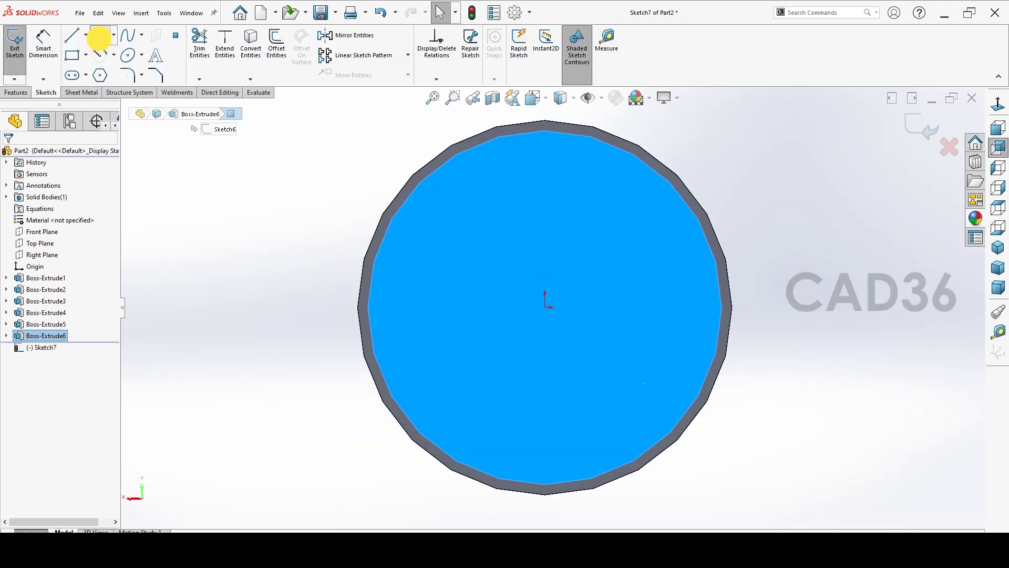
pyautogui.click(100, 35)
pyautogui.click(547, 308)
pyautogui.click(607, 384)
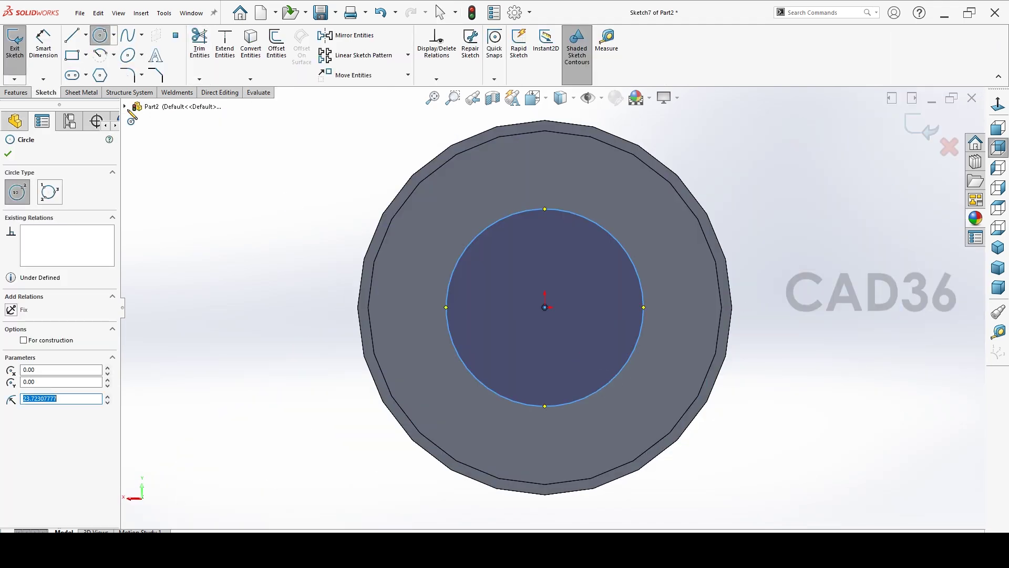
# - Dimension the diameter of the circle on the sixth section's end face as 140 mm
pyautogui.click(37, 45)
pyautogui.click(466, 365)
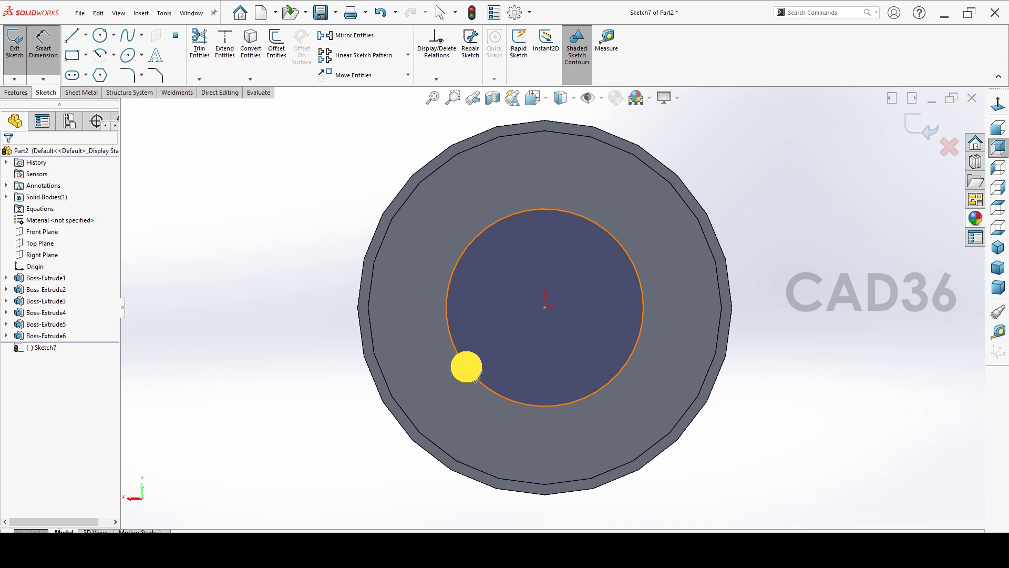
pyautogui.click(282, 438)
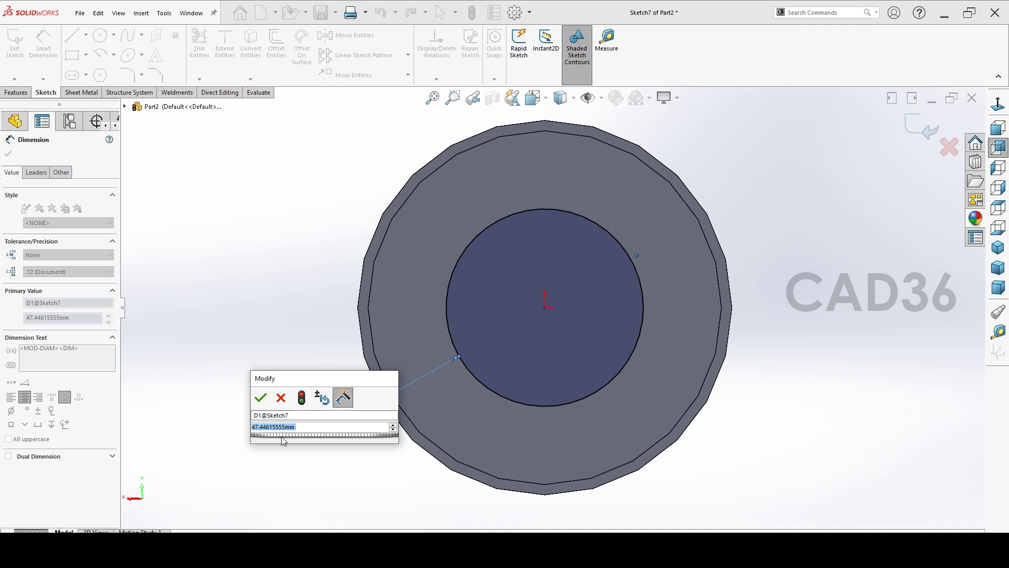
pyautogui.write('140')
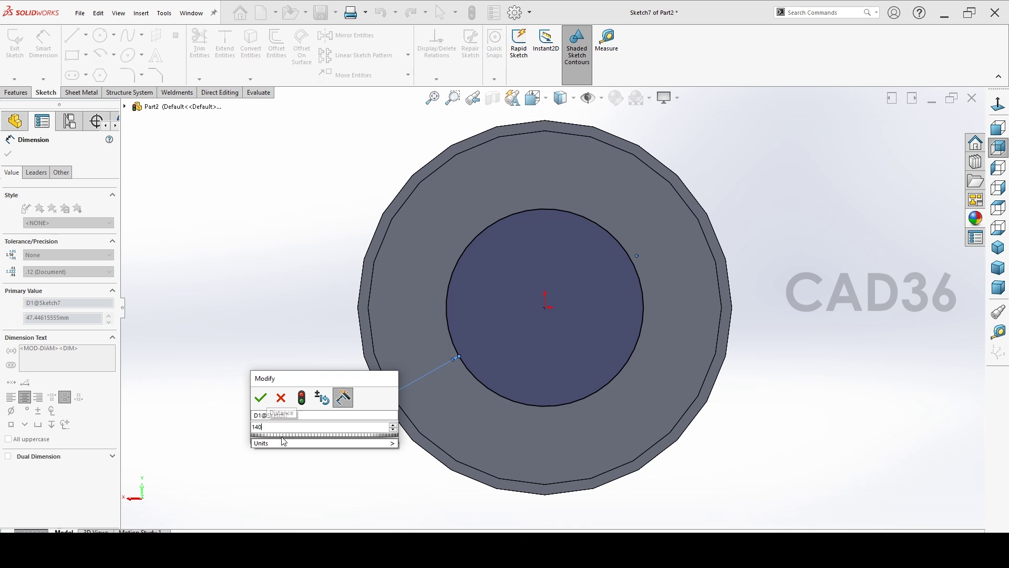
pyautogui.press('Return')
# - Set the diameter dimension of the circle on the sixth section's end face to 70 mm
pyautogui.doubleClick(164, 498)
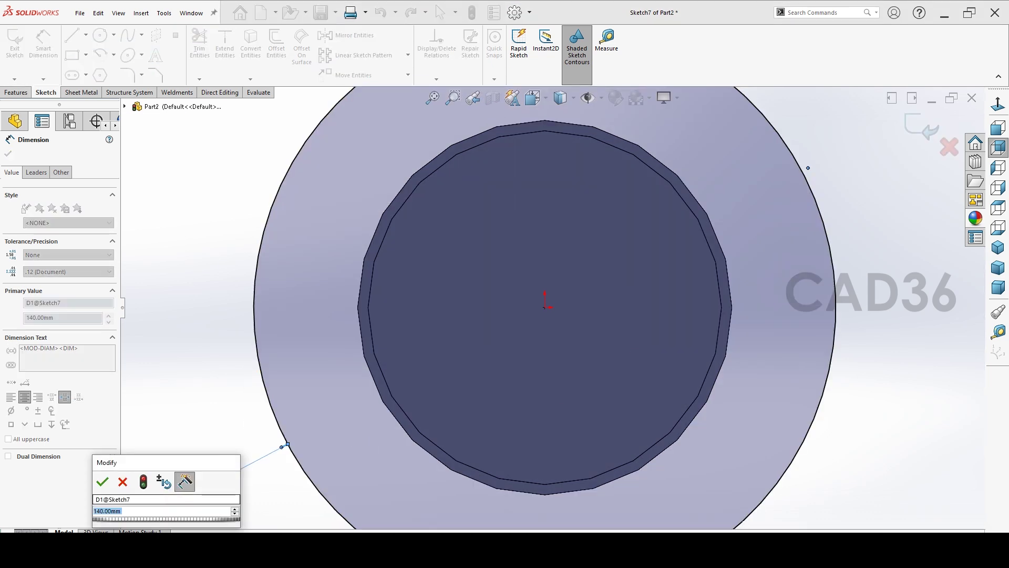
pyautogui.write('70')
pyautogui.press('Return')
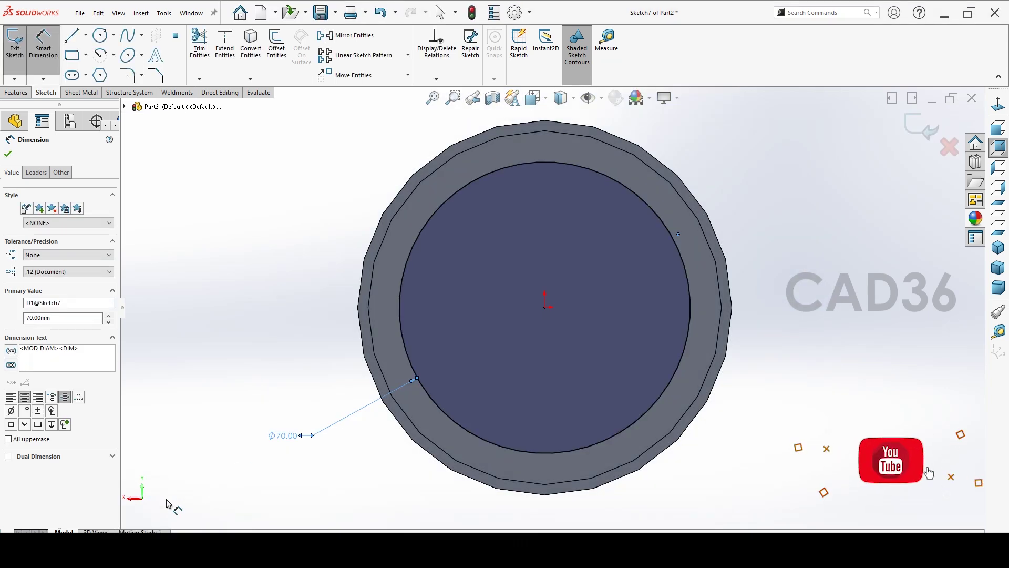
# - Extrude the 70 mm circle to a blind depth of 140 mm as the seventh shaft section
pyautogui.press('e')
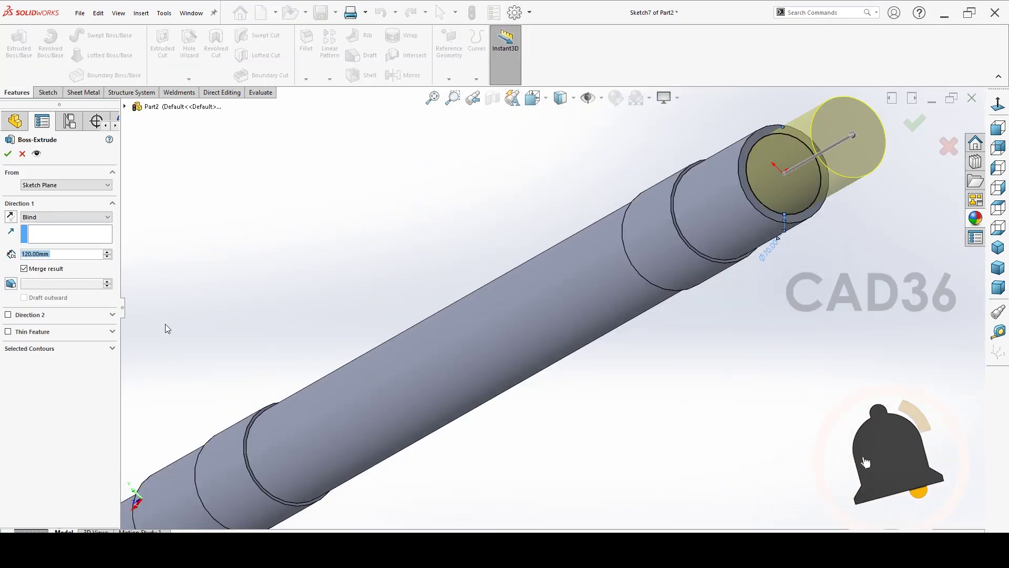
pyautogui.scroll(2, 124, 306)
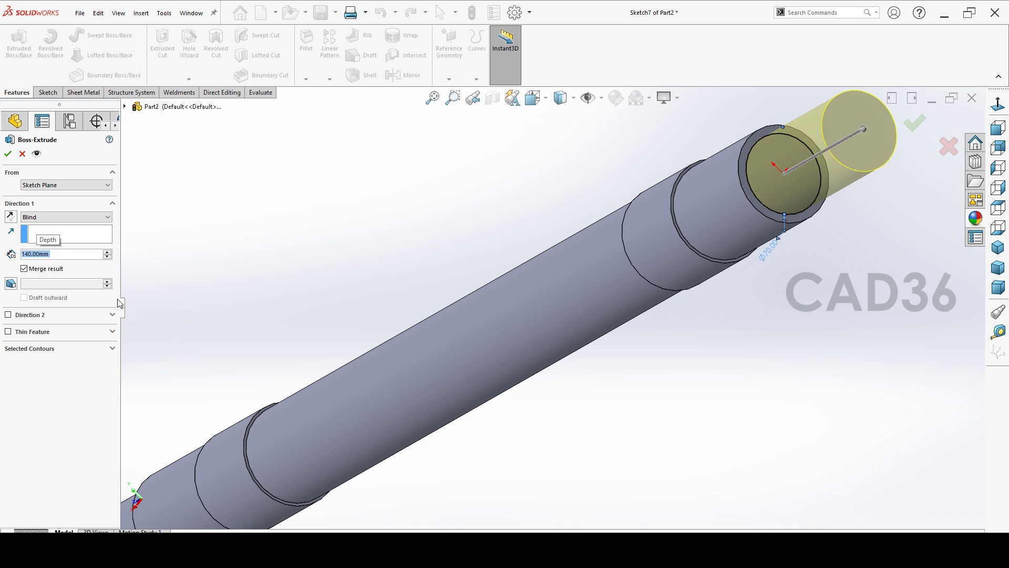
pyautogui.click(8, 152)
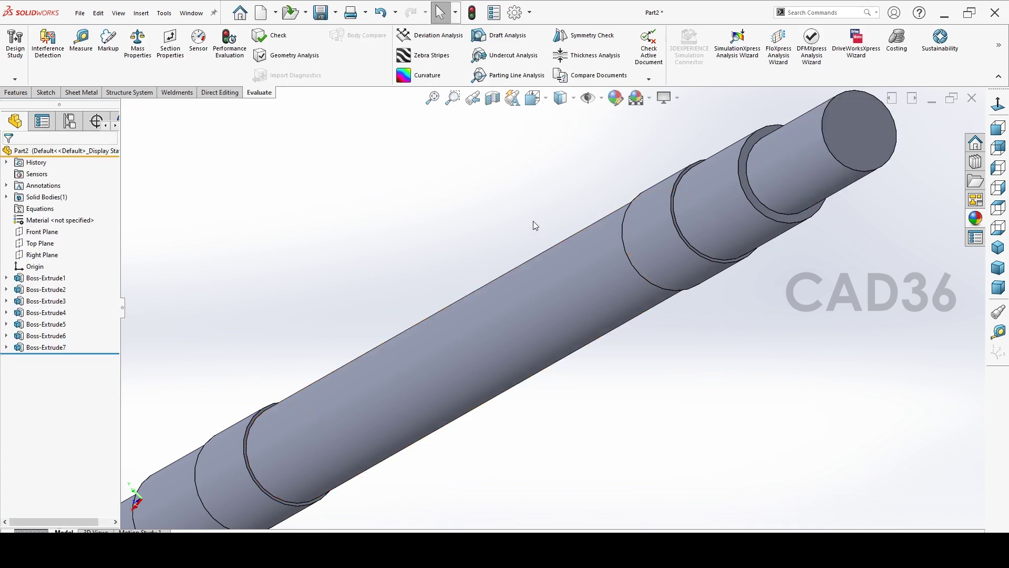
# - Measure the diameter of the circular edge on the first section's free end
pyautogui.scroll(3, 694, 216)
pyautogui.scroll(-3, 659, 311)
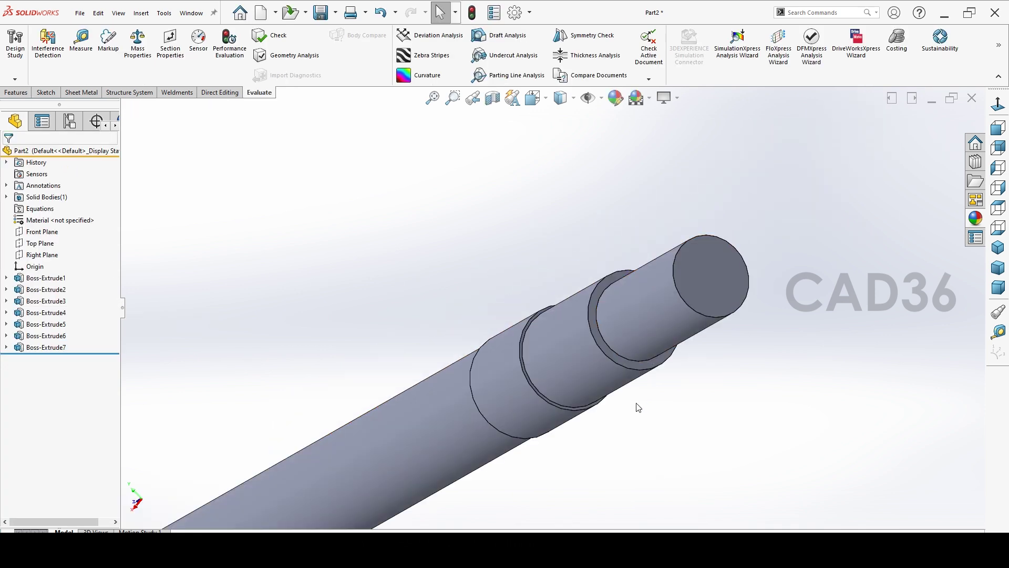
pyautogui.scroll(4, 638, 405)
pyautogui.moveTo(463, 420); pyautogui.dragTo(536, 391, button='middle')
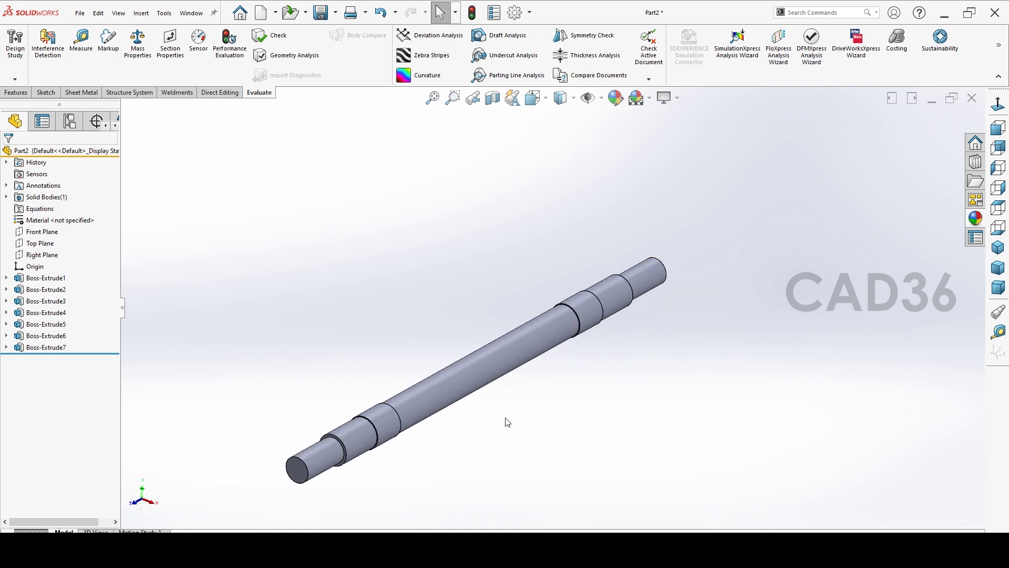
pyautogui.scroll(-3, 308, 478)
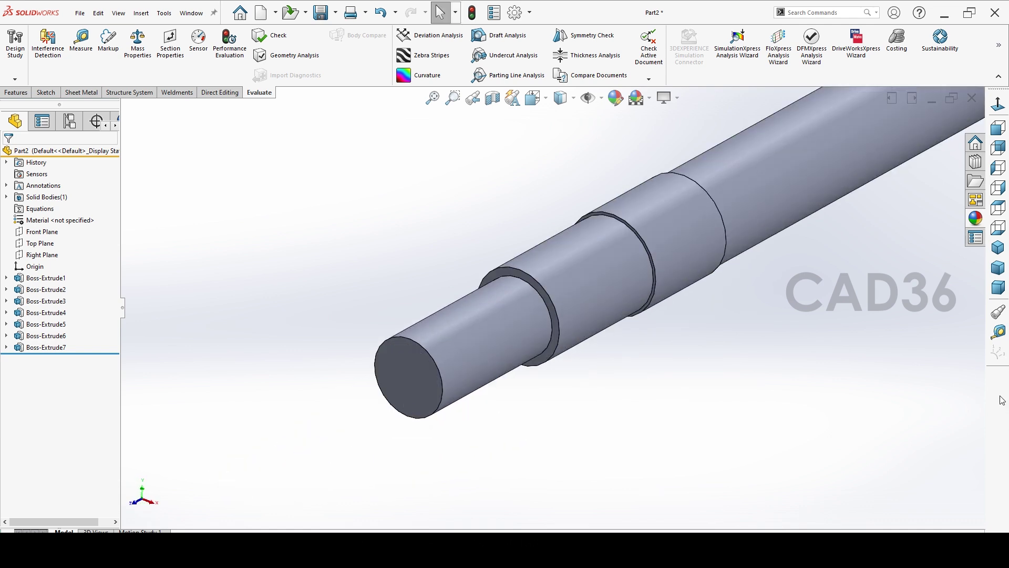
pyautogui.click(998, 332)
pyautogui.scroll(-4, 452, 379)
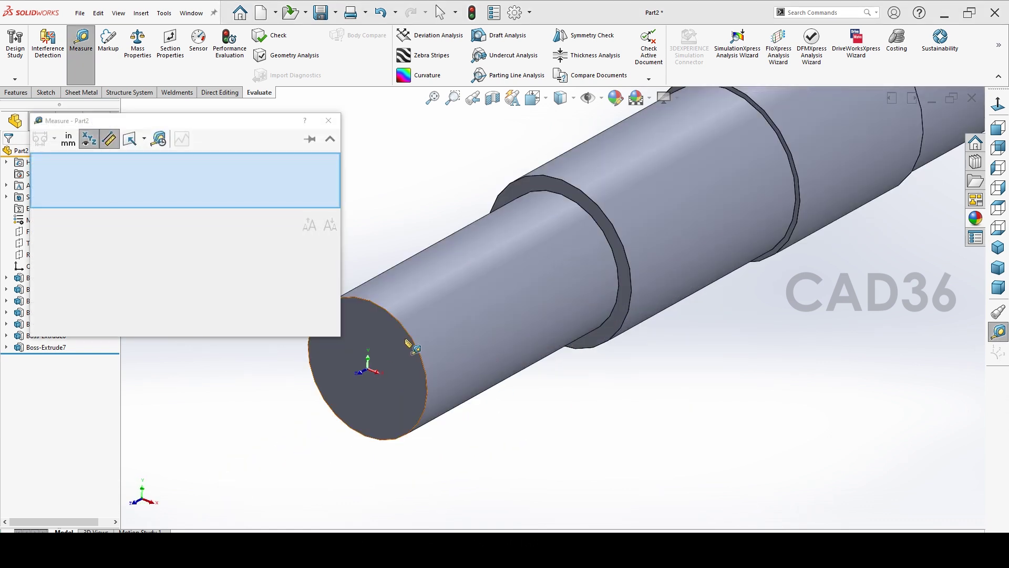
pyautogui.click(415, 345)
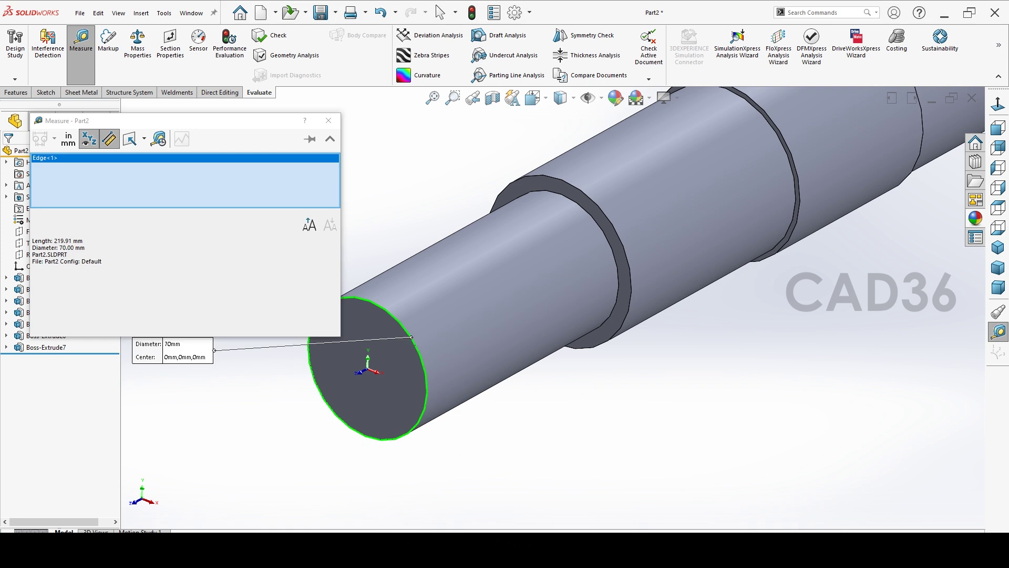
pyautogui.press('Escape')
pyautogui.press('Escape')
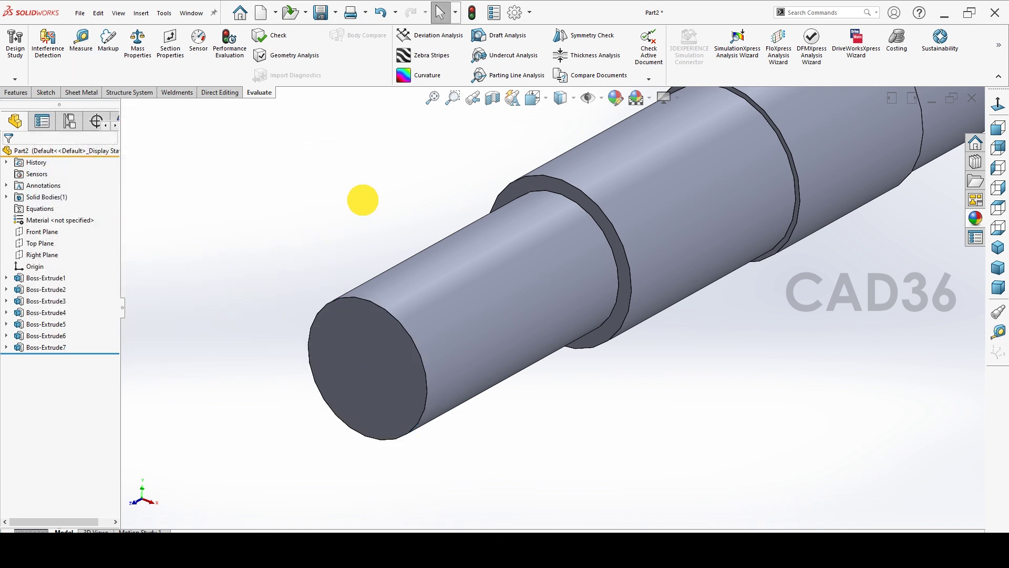
# - Measure the distance between the first section's end face and the shoulder face of the second section
pyautogui.click(998, 332)
pyautogui.click(361, 400)
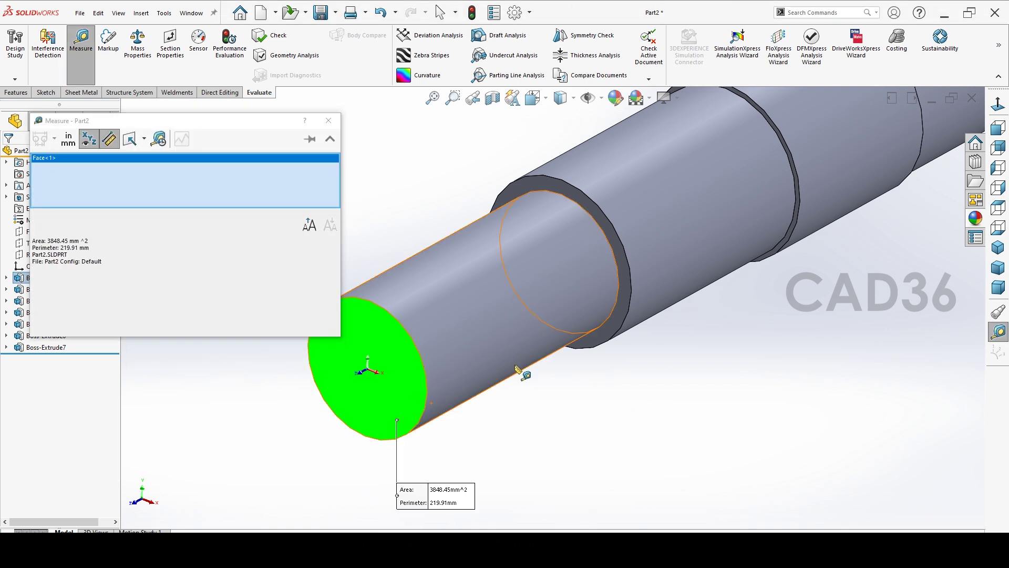
pyautogui.click(625, 304)
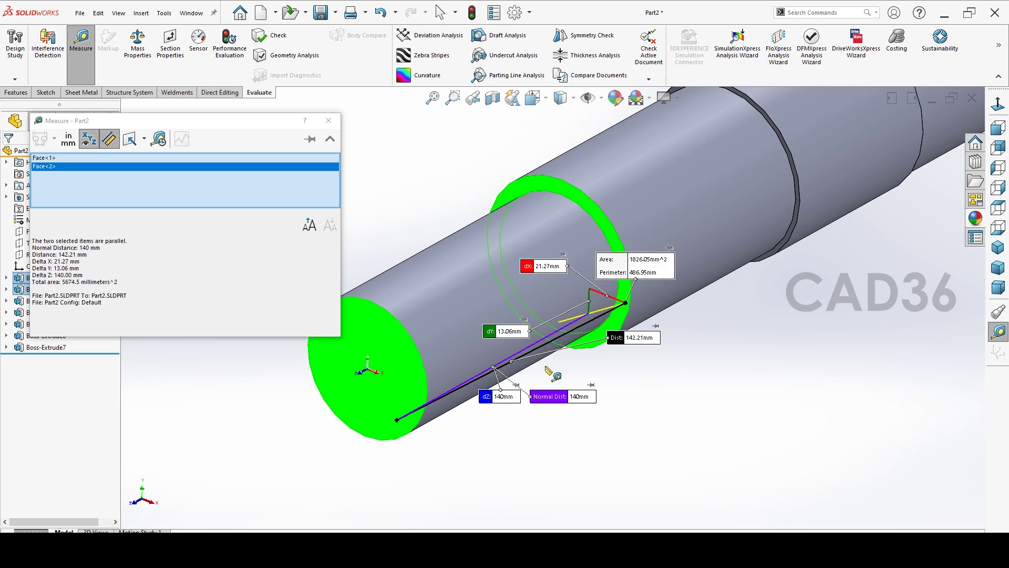
pyautogui.click(629, 464)
pyautogui.click(635, 447)
pyautogui.middleClick(603, 402)
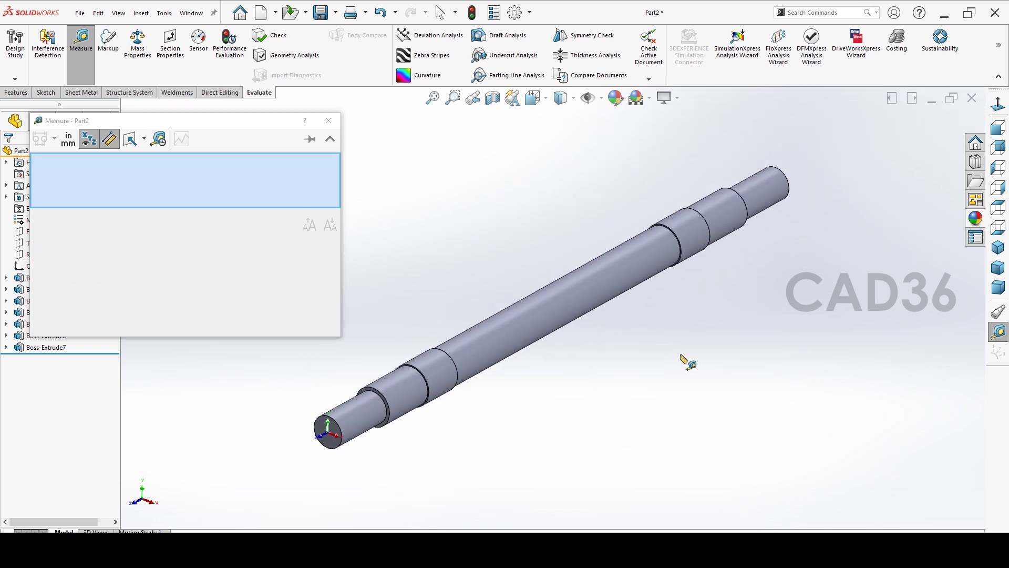
# - Measure the distance between the seventh section's end face and the adjacent shoulder face of the sixth section
pyautogui.scroll(-5, 800, 201)
pyautogui.moveTo(660, 264); pyautogui.dragTo(683, 282, button='middle')
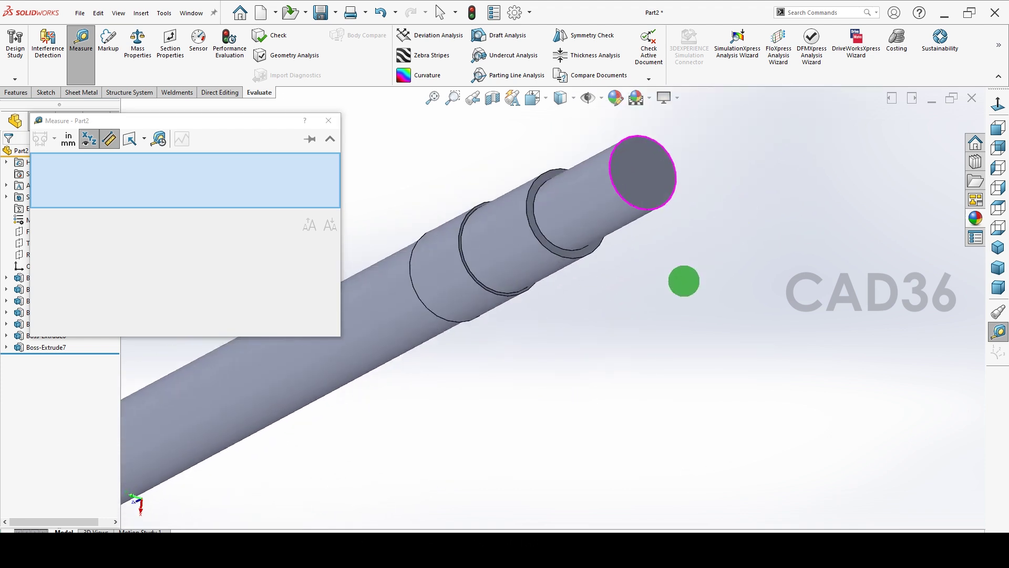
pyautogui.click(646, 169)
pyautogui.scroll(-3, 557, 223)
pyautogui.click(494, 257)
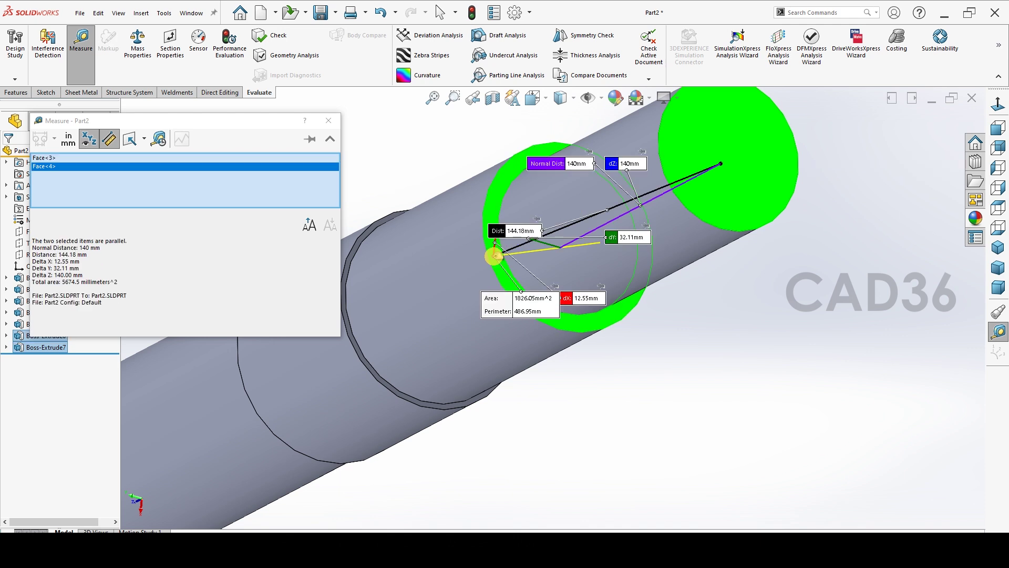
pyautogui.click(653, 381)
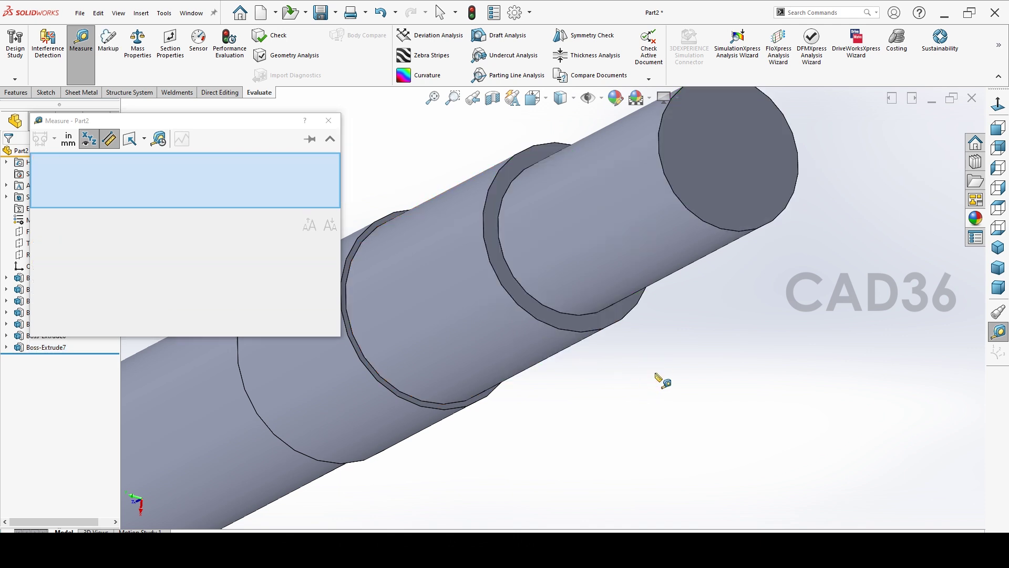
# - Measure the diameter of the circular edge on the seventh section's free end
pyautogui.click(689, 210)
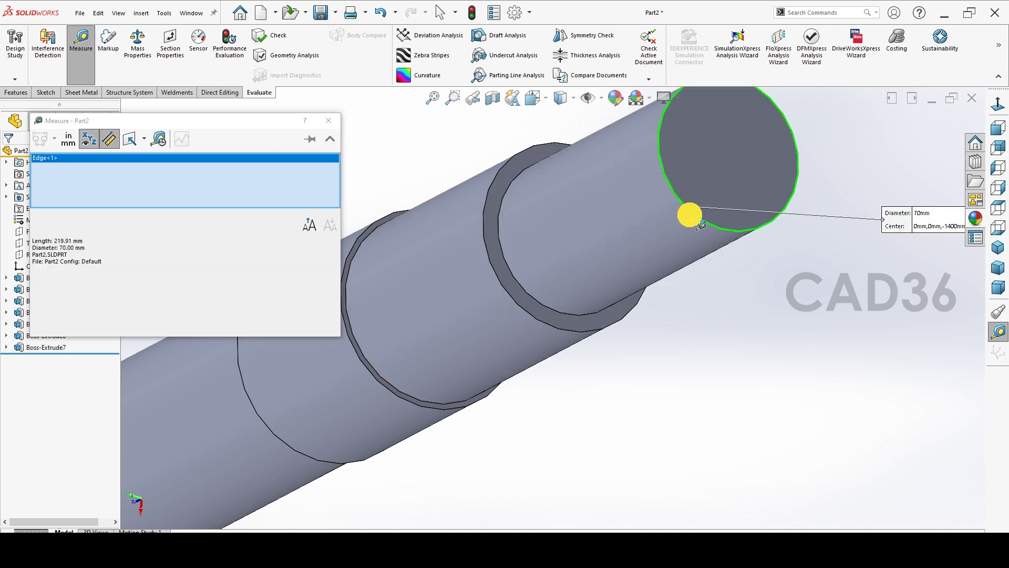
pyautogui.click(733, 344)
pyautogui.click(333, 120)
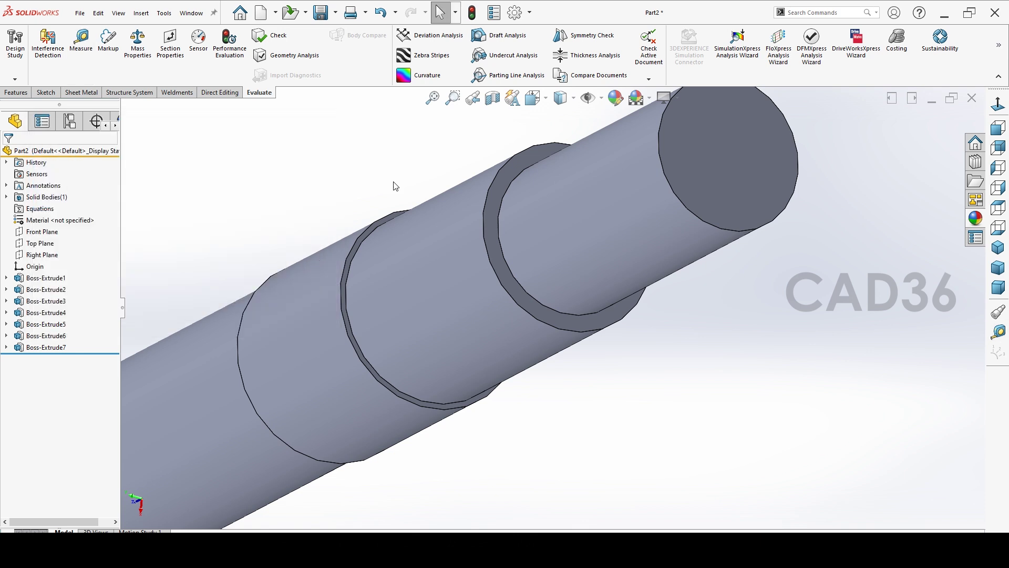
# - Measure the shaft's overall length between its two outer end faces
pyautogui.click(998, 331)
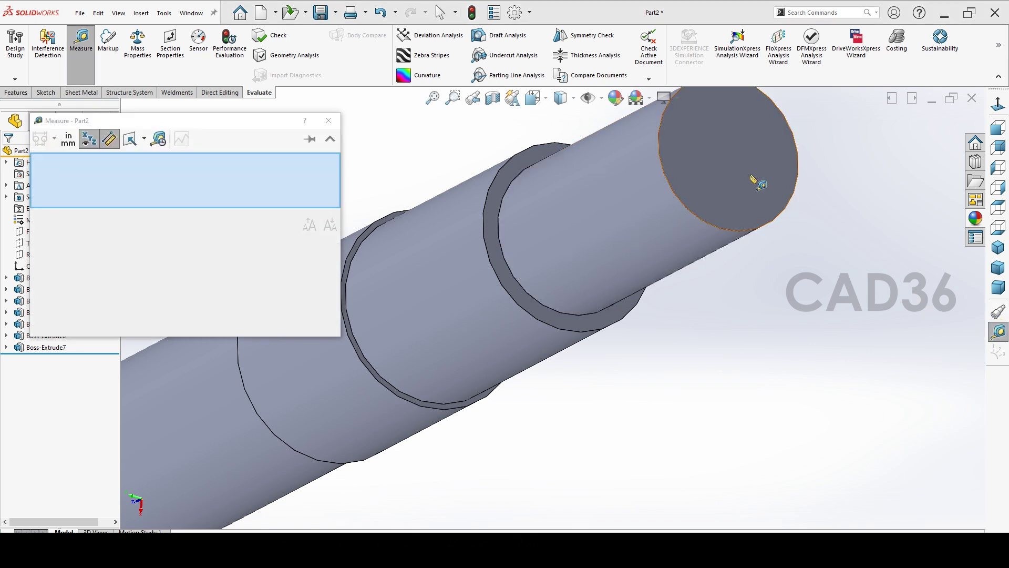
pyautogui.click(750, 185)
pyautogui.scroll(5, 631, 333)
pyautogui.moveTo(632, 334); pyautogui.dragTo(389, 394, button='middle')
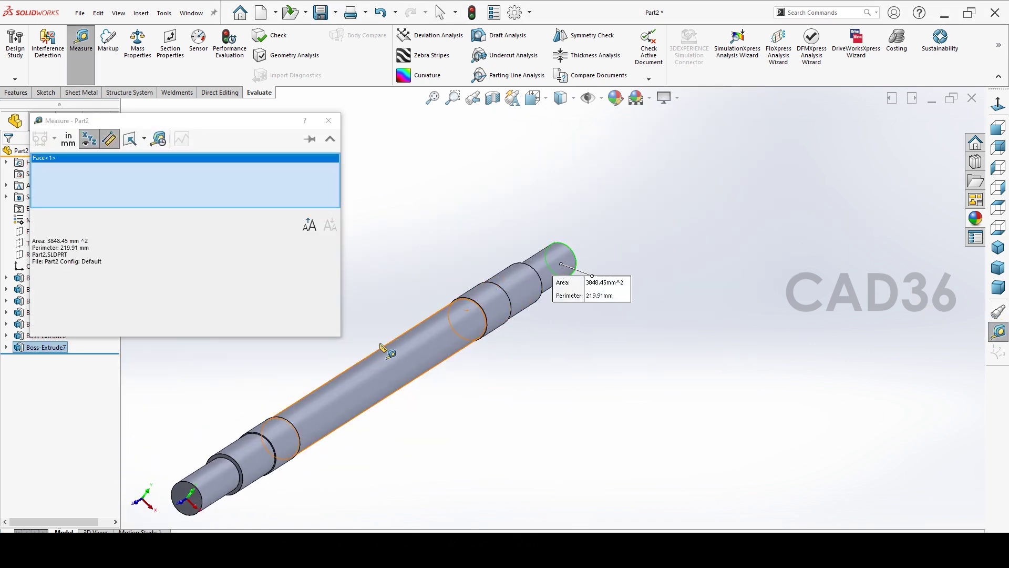
pyautogui.scroll(-5, 389, 394)
pyautogui.click(390, 393)
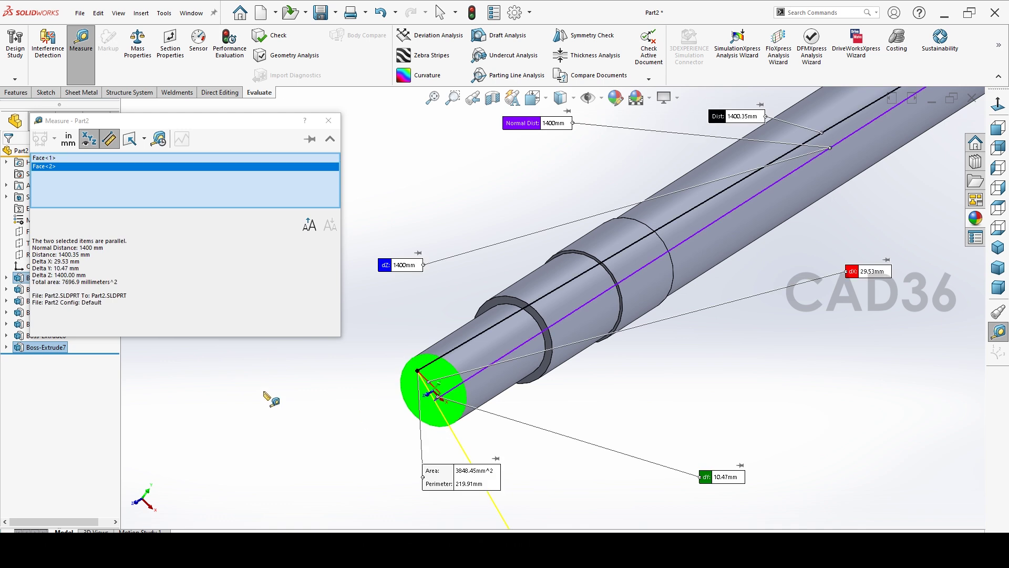
pyautogui.moveTo(74, 247); pyautogui.dragTo(131, 248)
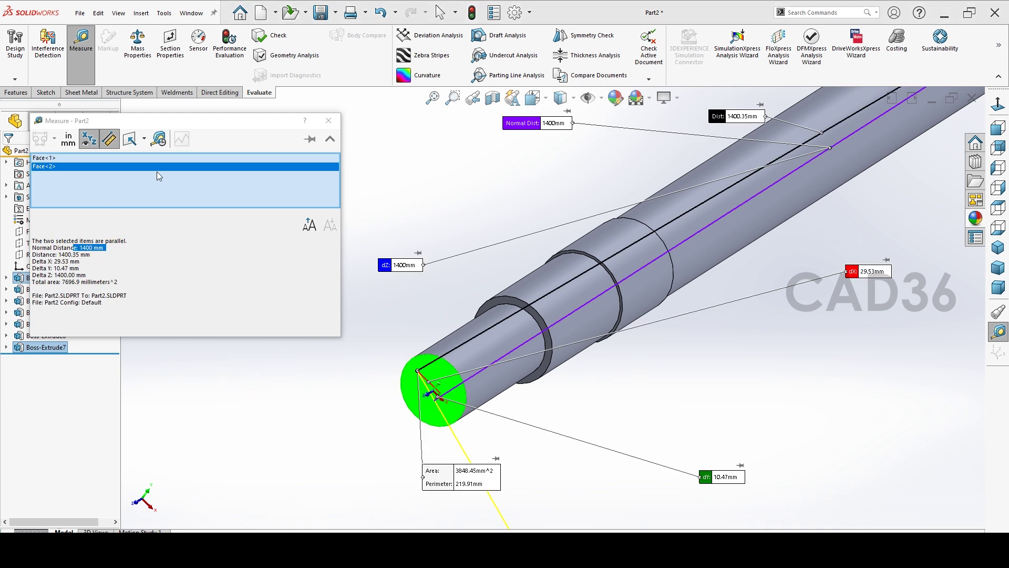
pyautogui.click(329, 121)
pyautogui.press('f')
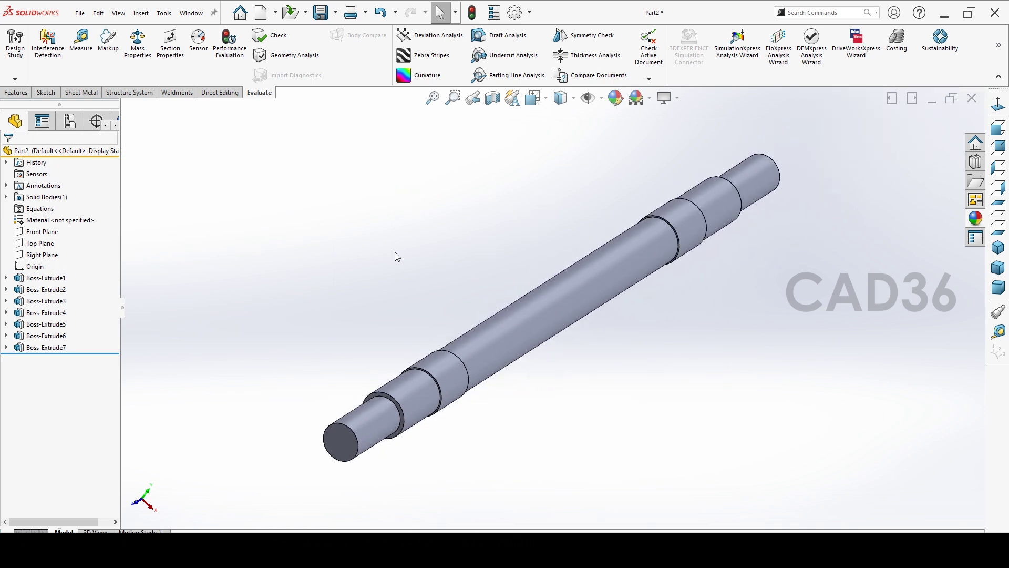
# - Start a reference plane from the Top Plane, tangent to the cylindrical face of the third section
pyautogui.scroll(6, 199, 53)
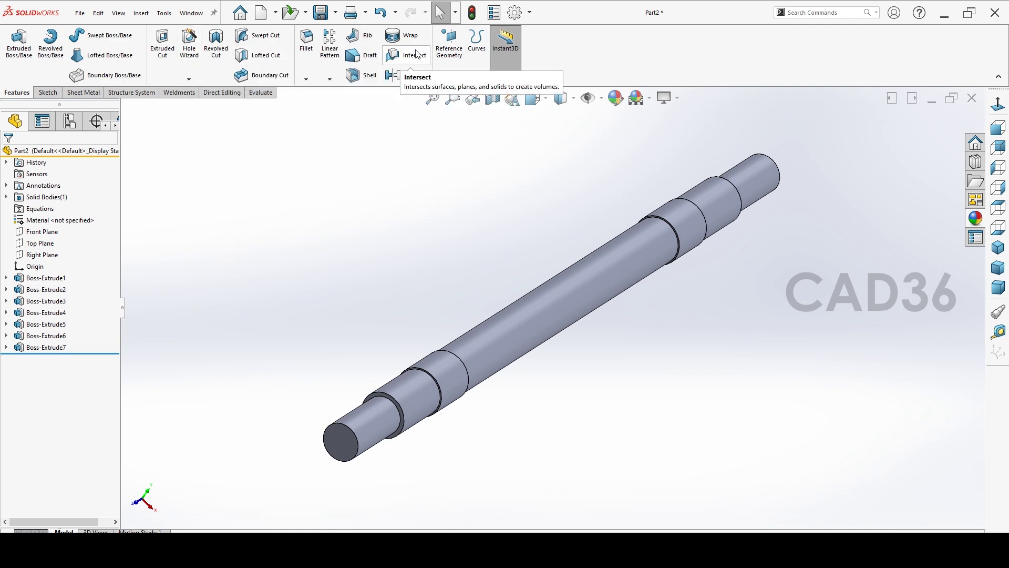
pyautogui.click(450, 80)
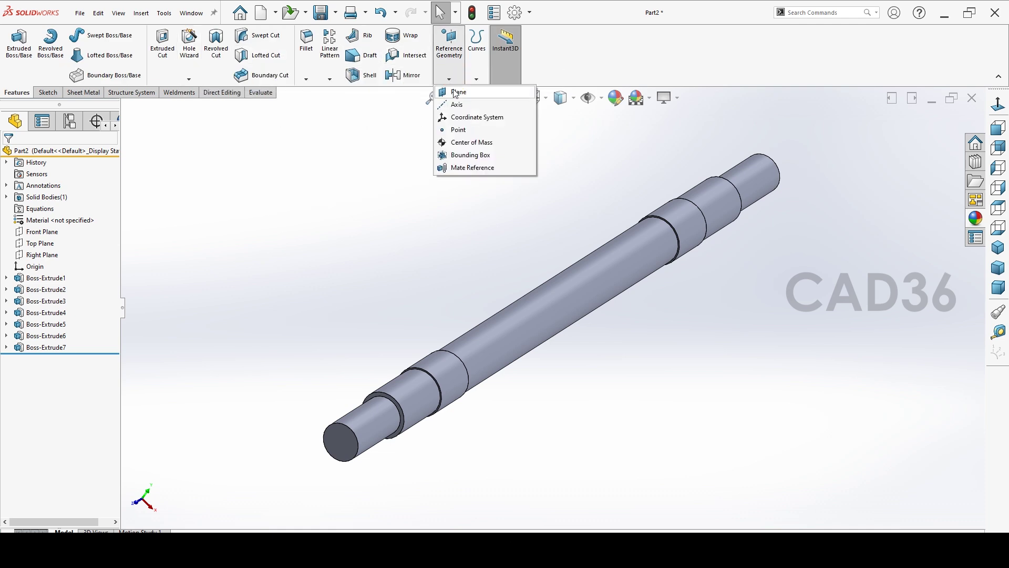
pyautogui.click(455, 93)
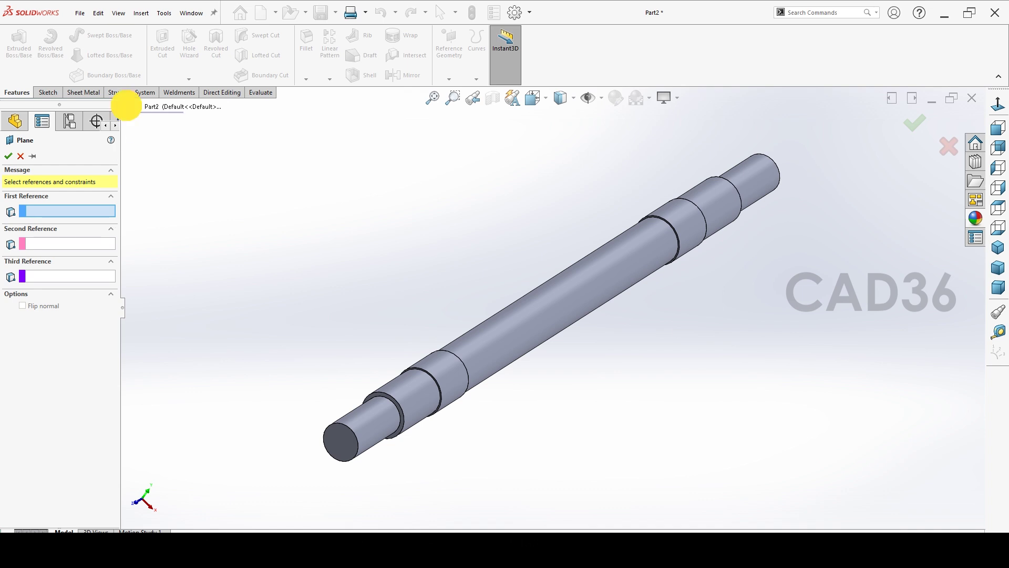
pyautogui.click(124, 107)
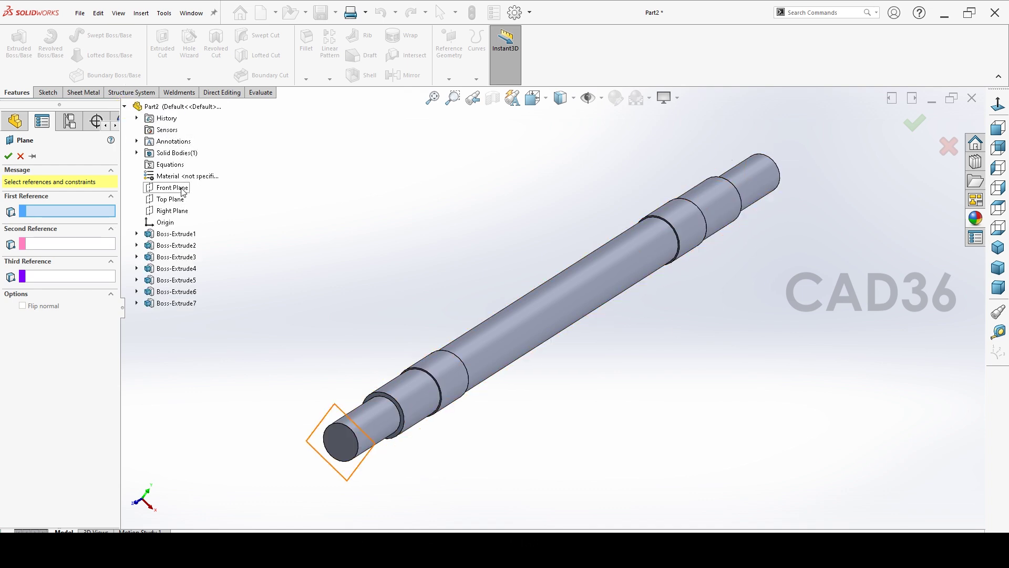
pyautogui.click(169, 200)
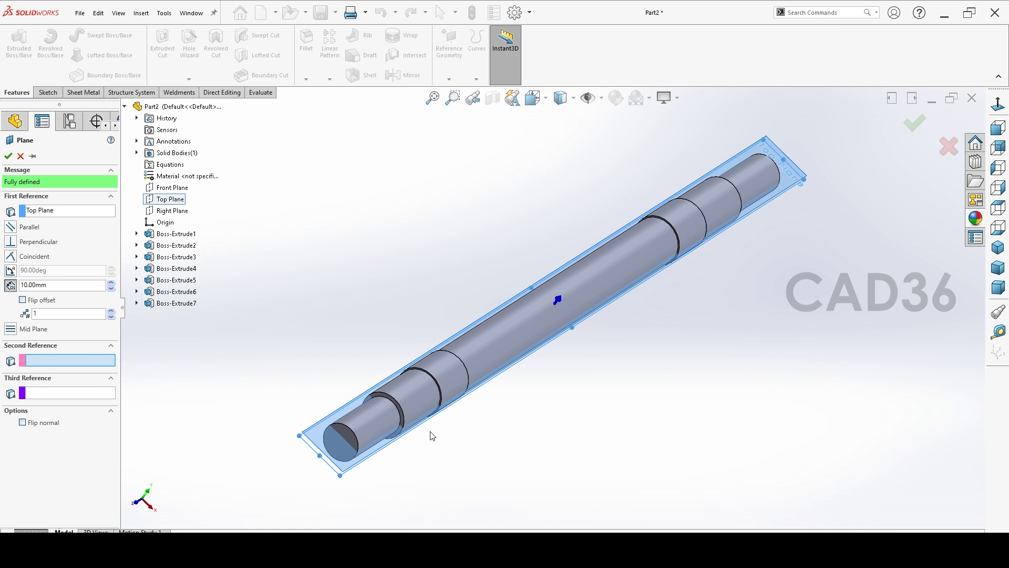
pyautogui.scroll(-5, 423, 420)
pyautogui.click(507, 312)
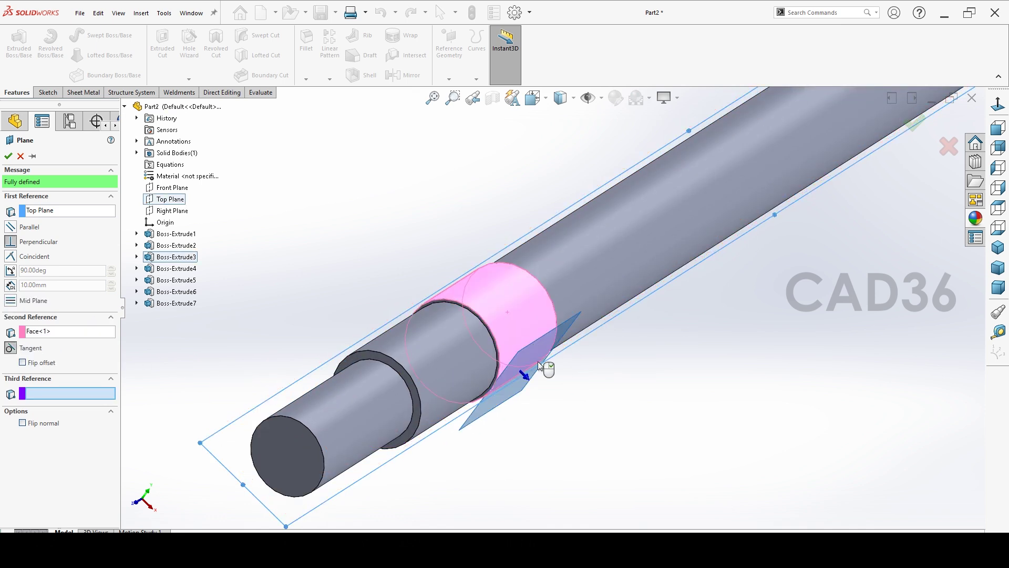
# - Set the plane's angle to the Top Plane to 0 degrees, check it from the front, and create it
pyautogui.click(10, 270)
pyautogui.click(63, 270)
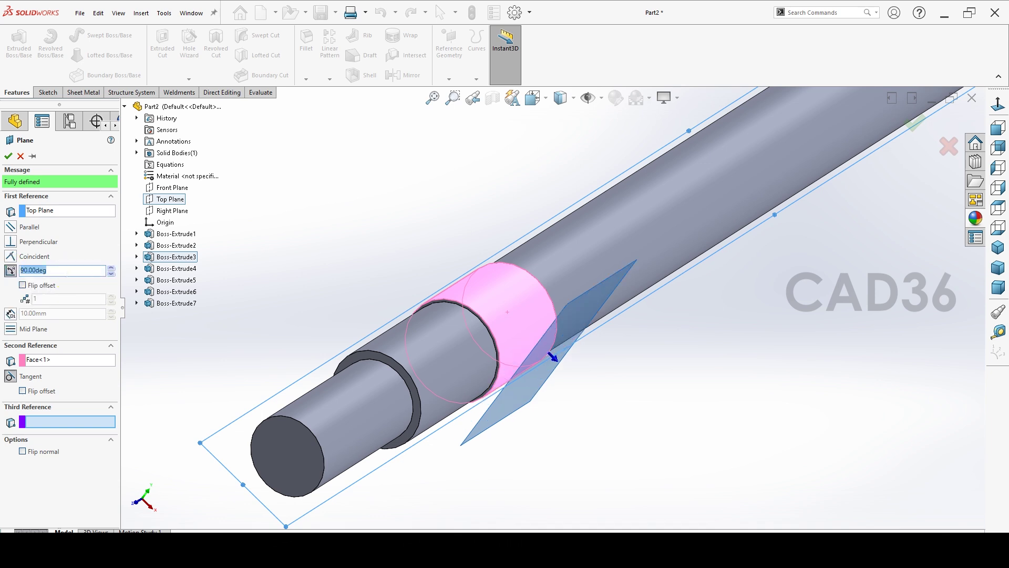
pyautogui.write('0')
pyautogui.press('Return')
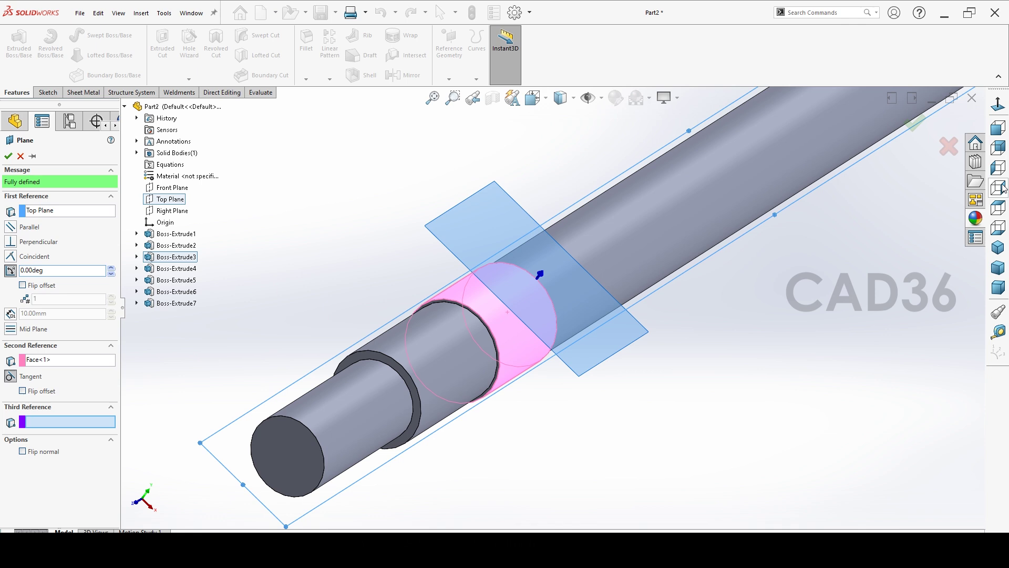
pyautogui.click(998, 127)
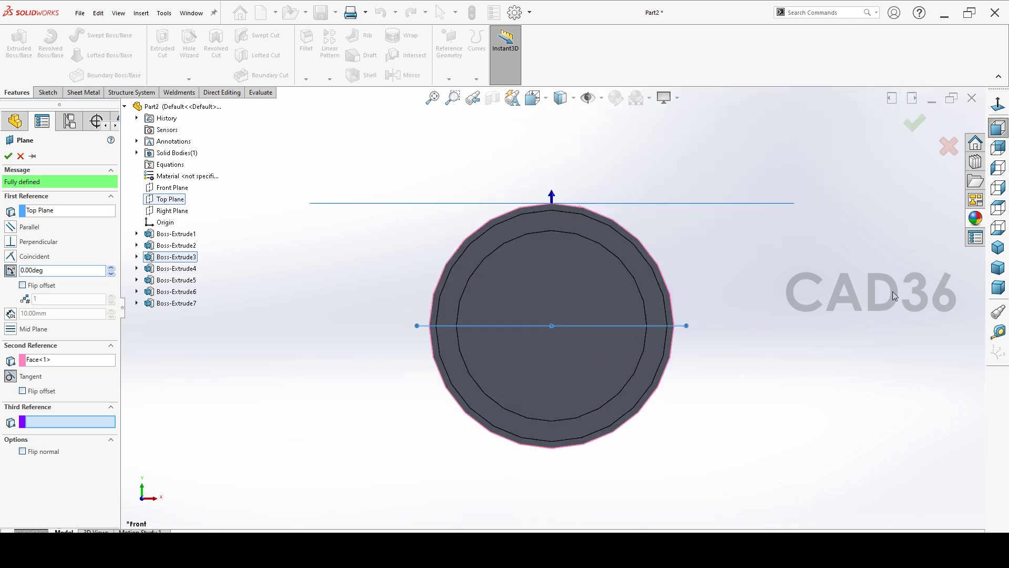
pyautogui.scroll(-4, 541, 153)
pyautogui.scroll(5, 630, 250)
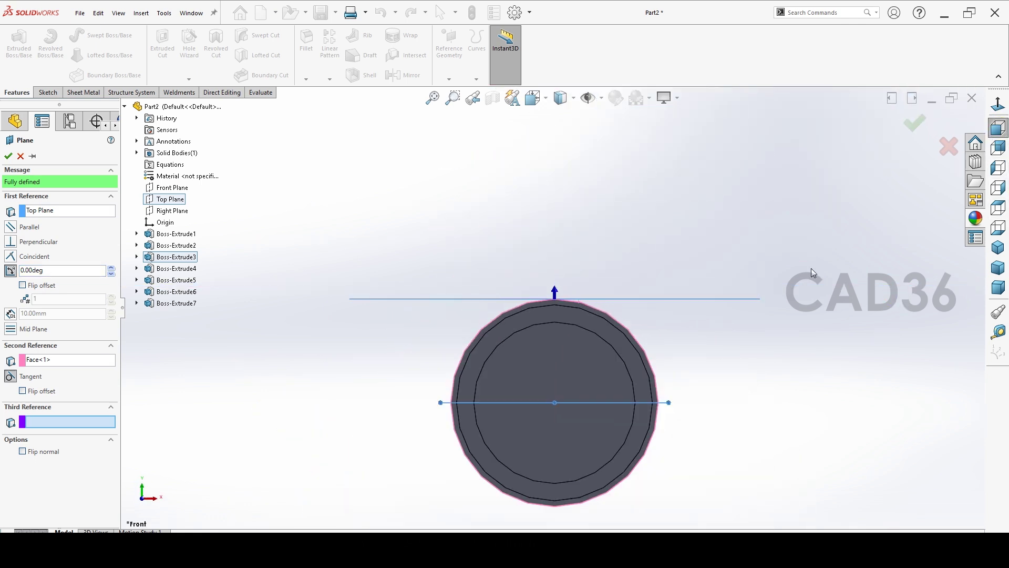
pyautogui.click(1000, 246)
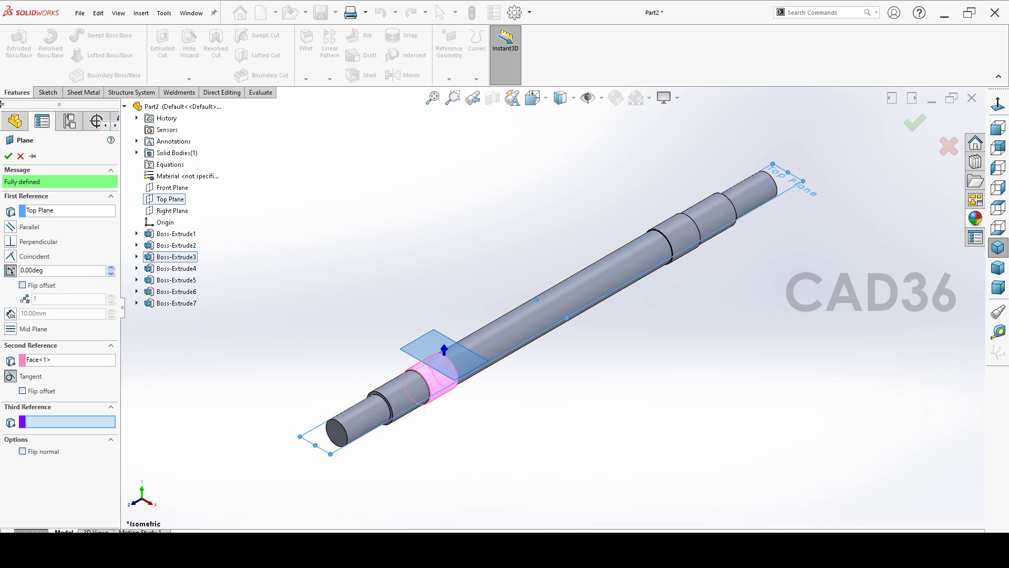
pyautogui.click(8, 156)
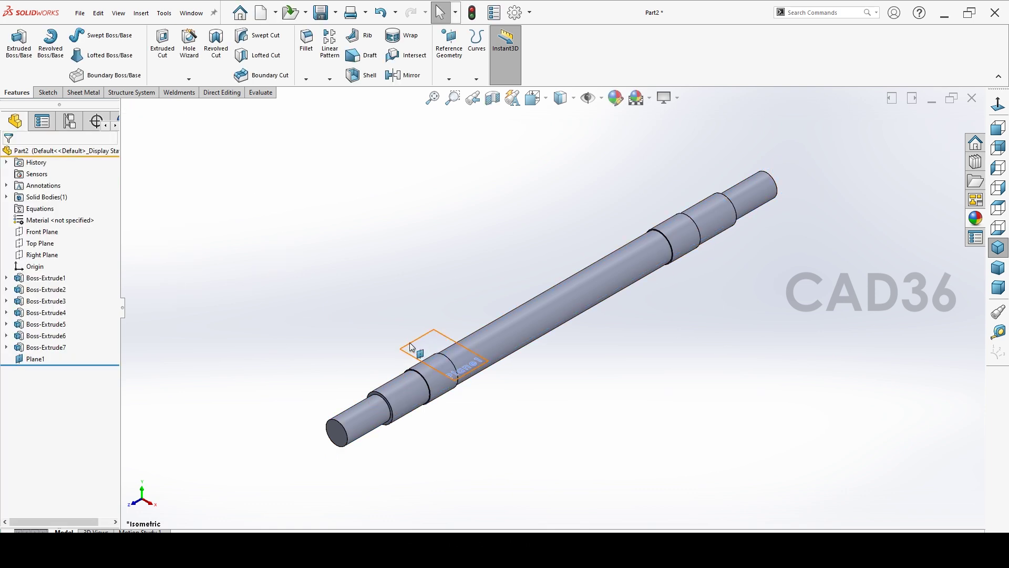
# - Open a new sketch on the plane tangent to the third section
pyautogui.scroll(-3, 435, 341)
pyautogui.click(496, 333)
pyautogui.click(433, 315)
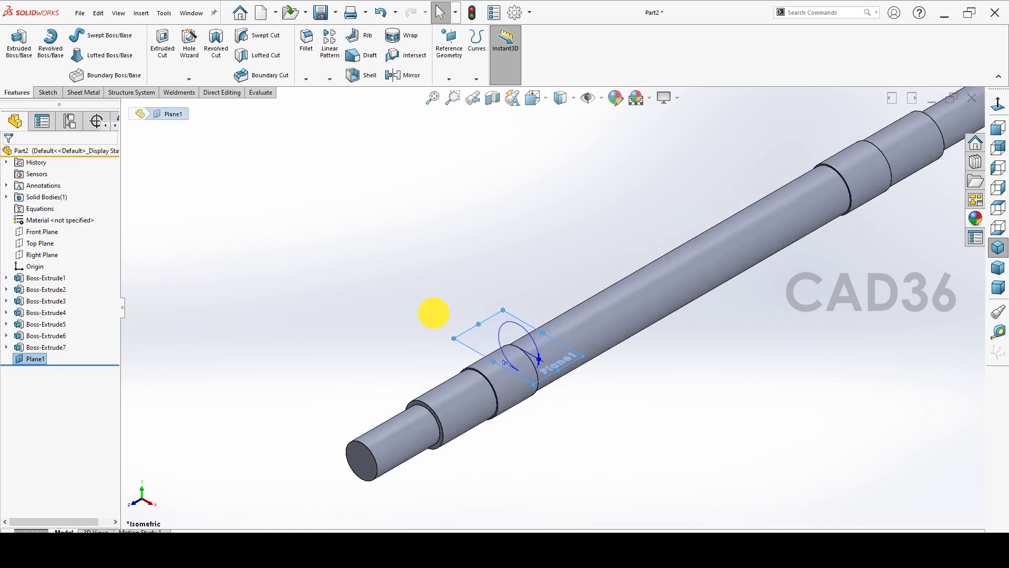
pyautogui.click(501, 326)
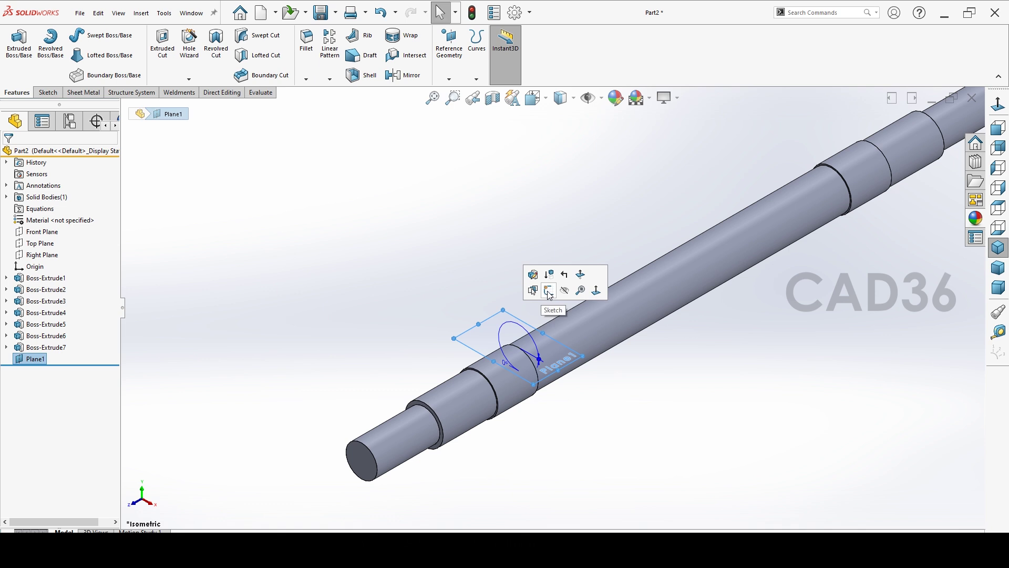
pyautogui.click(549, 292)
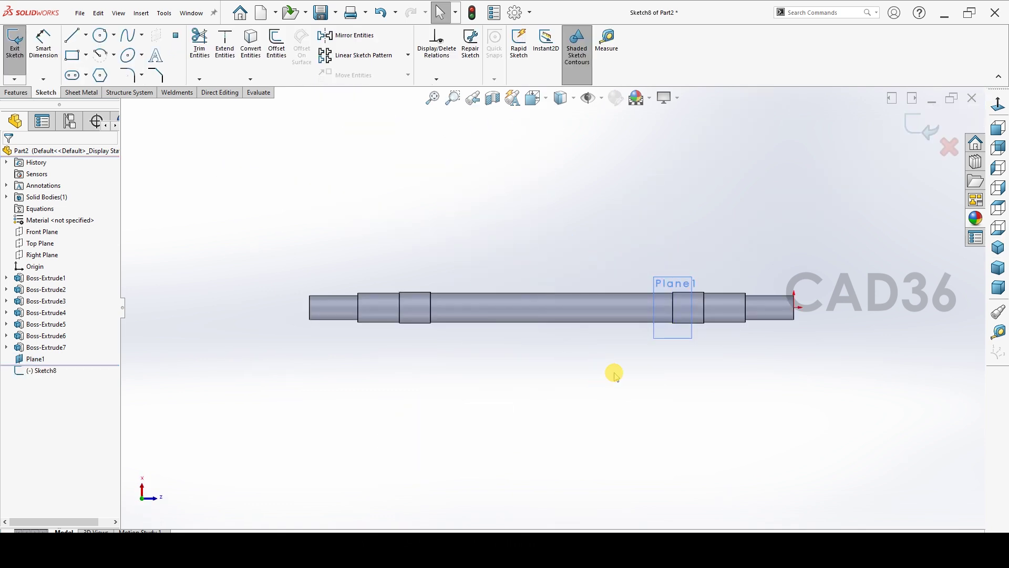
# - Enlarge the tangent plane's displayed boundary until it spans the whole length of the third section
pyautogui.scroll(-1, 686, 339)
pyautogui.moveTo(663, 325); pyautogui.dragTo(709, 331)
pyautogui.click(698, 371)
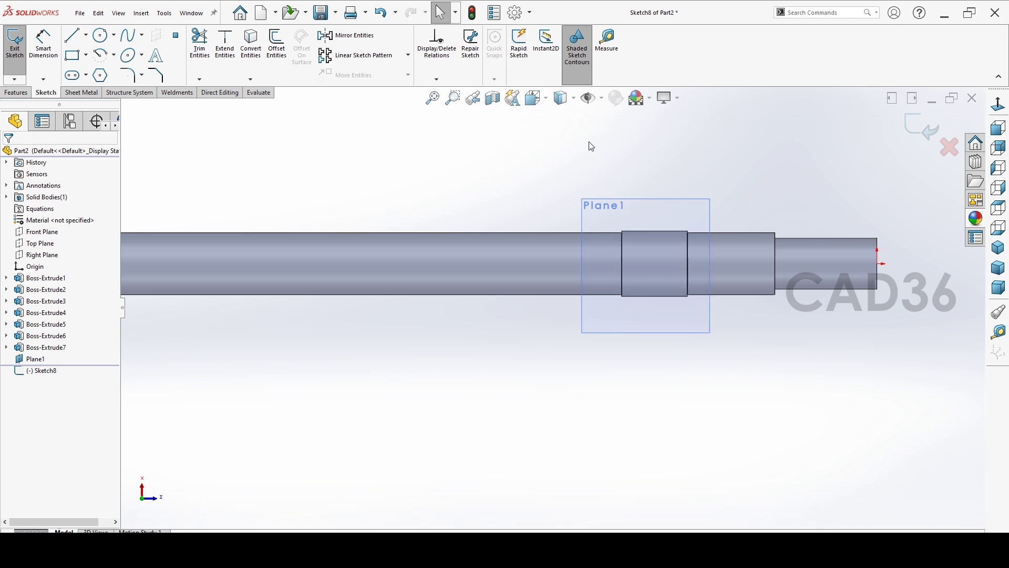
# - Turn on the display of temporary axes so the shaft's centre axis shows in the sketch
pyautogui.click(602, 99)
pyautogui.click(608, 139)
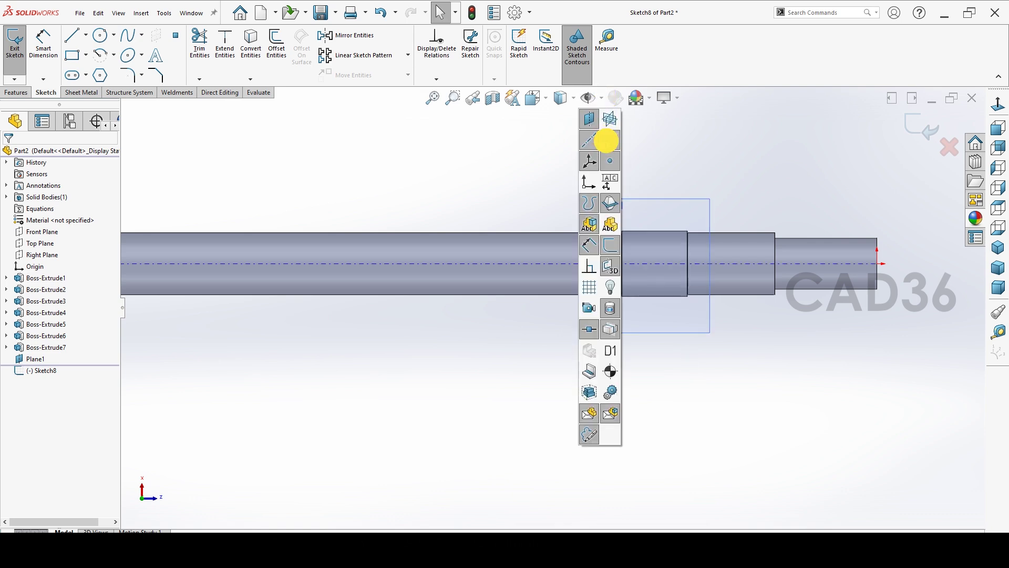
pyautogui.scroll(-5, 726, 185)
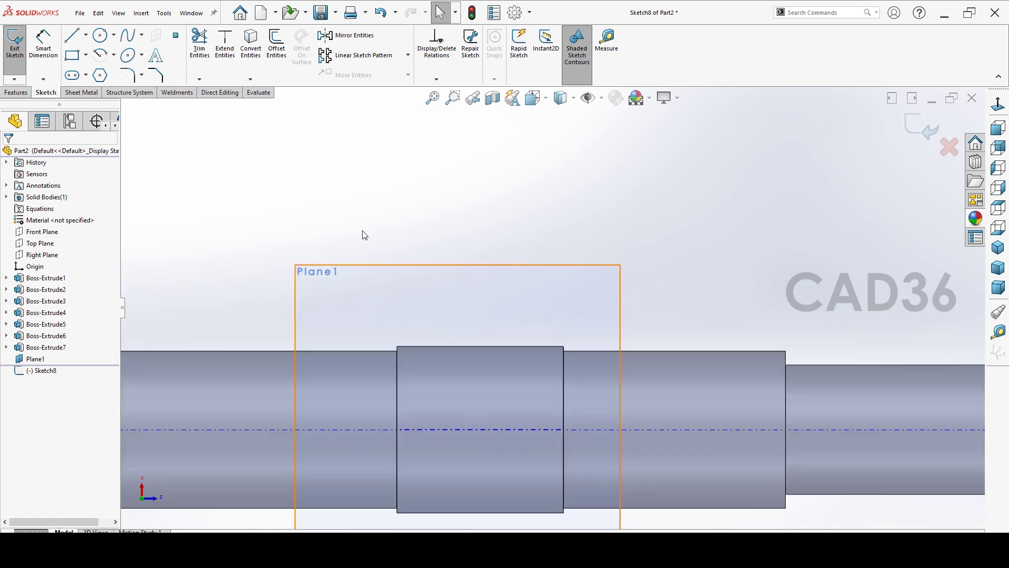
pyautogui.click(602, 100)
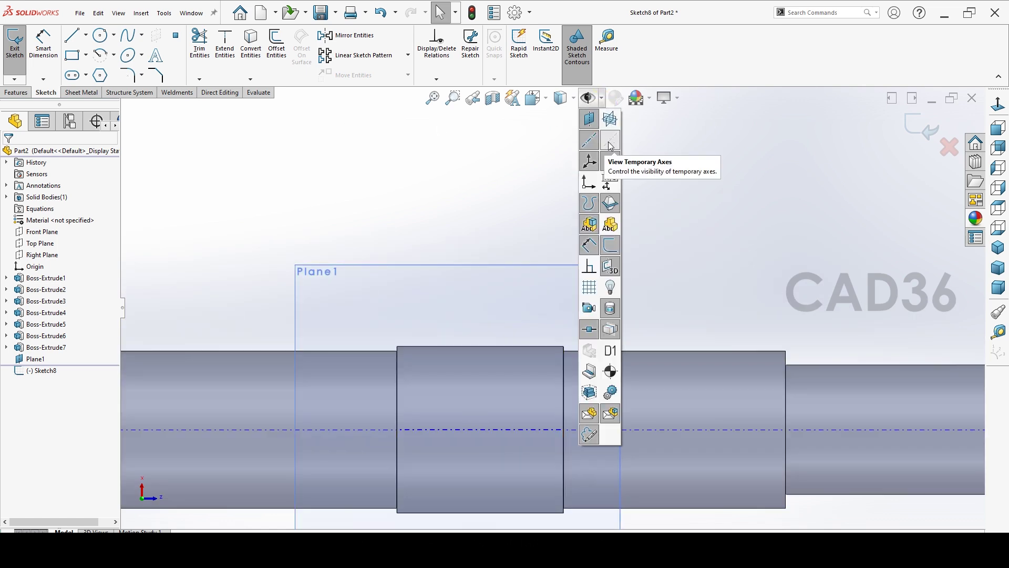
pyautogui.click(497, 174)
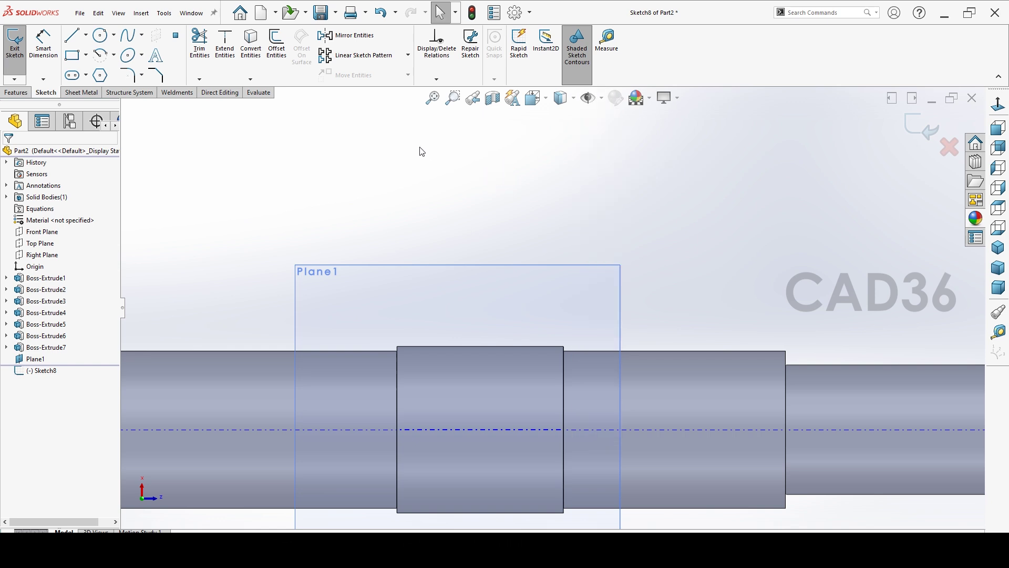
# - Sketch a straight slot along the shaft axis on the third section, about 67 mm between centres and 9 mm wide
pyautogui.click(72, 74)
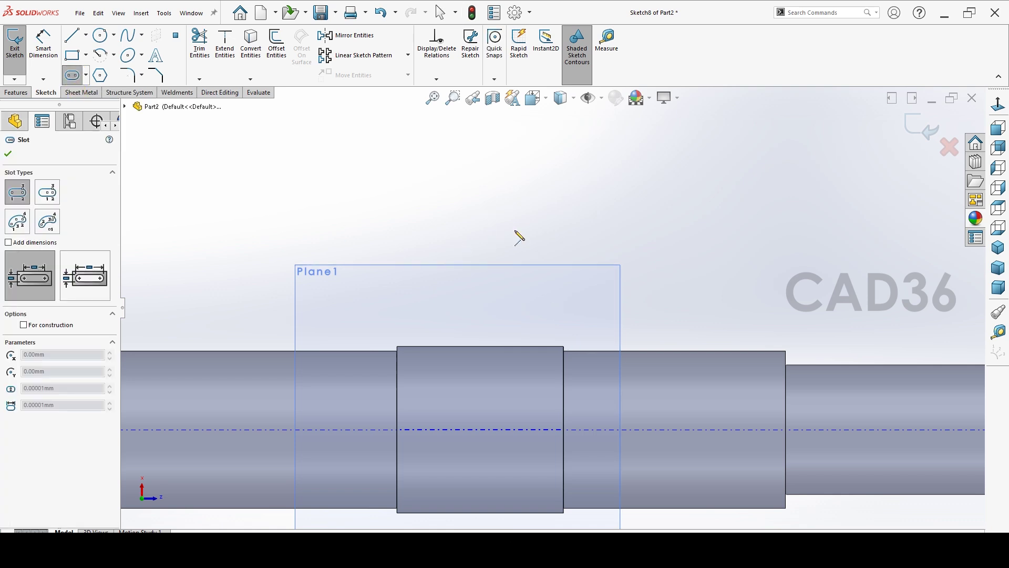
pyautogui.scroll(-2, 541, 365)
pyautogui.click(392, 414)
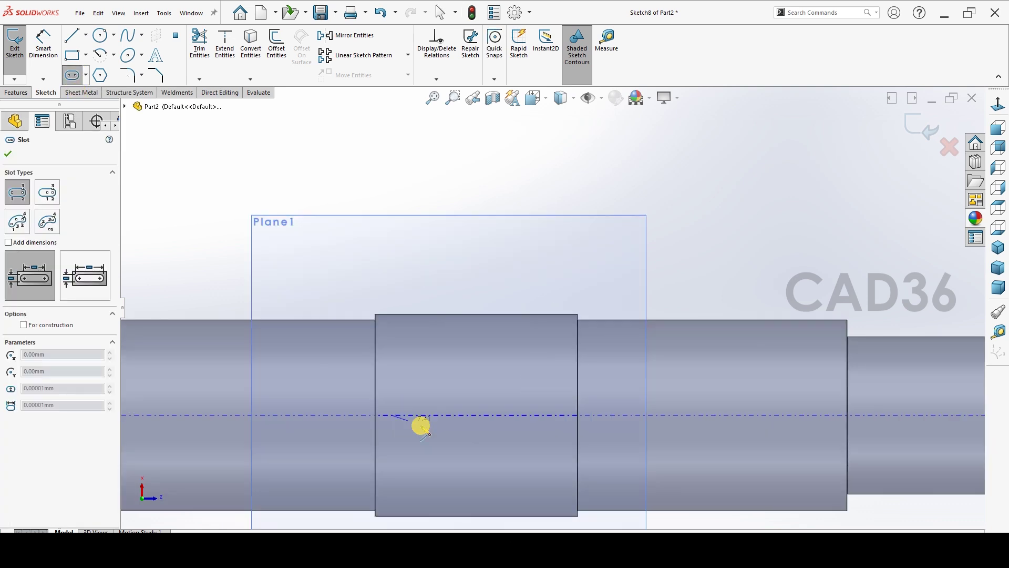
pyautogui.click(543, 415)
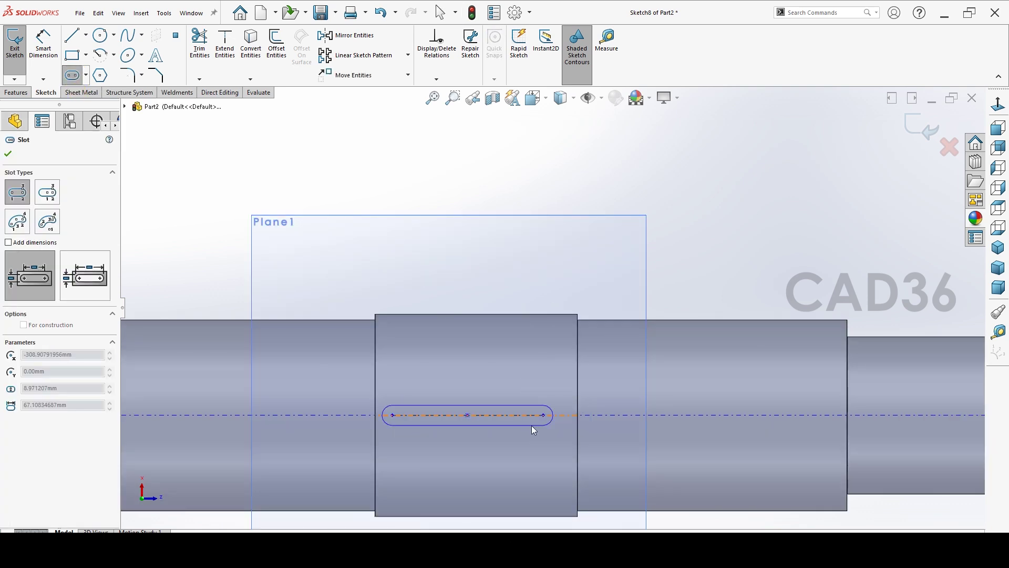
pyautogui.click(531, 425)
# - Dimension the slot end farther from the origin at 5 mm from the third section's adjacent edge
pyautogui.click(43, 44)
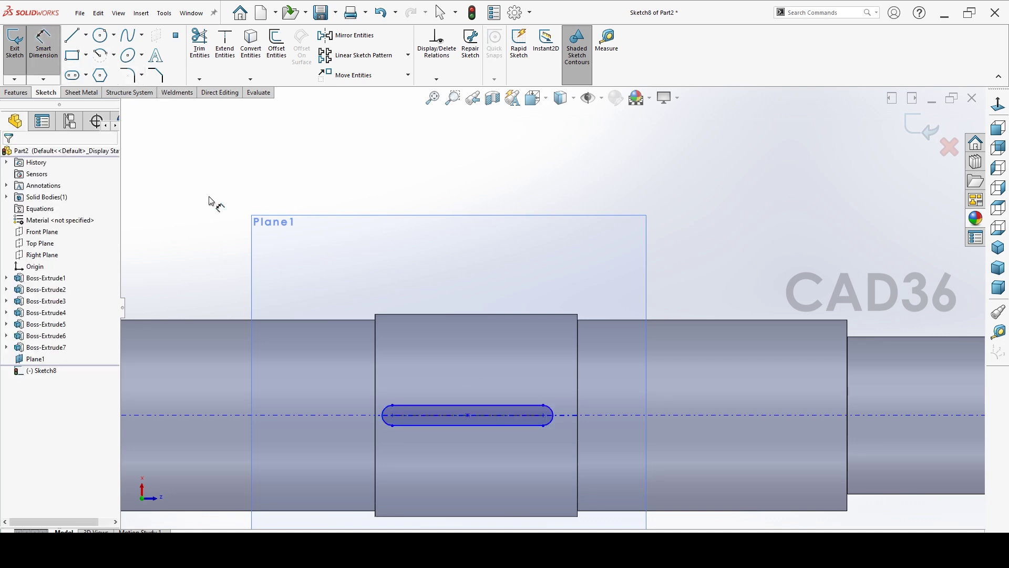
pyautogui.scroll(3, 407, 368)
pyautogui.click(411, 345)
pyautogui.click(425, 363)
pyautogui.click(434, 259)
pyautogui.write('5')
pyautogui.press('Return')
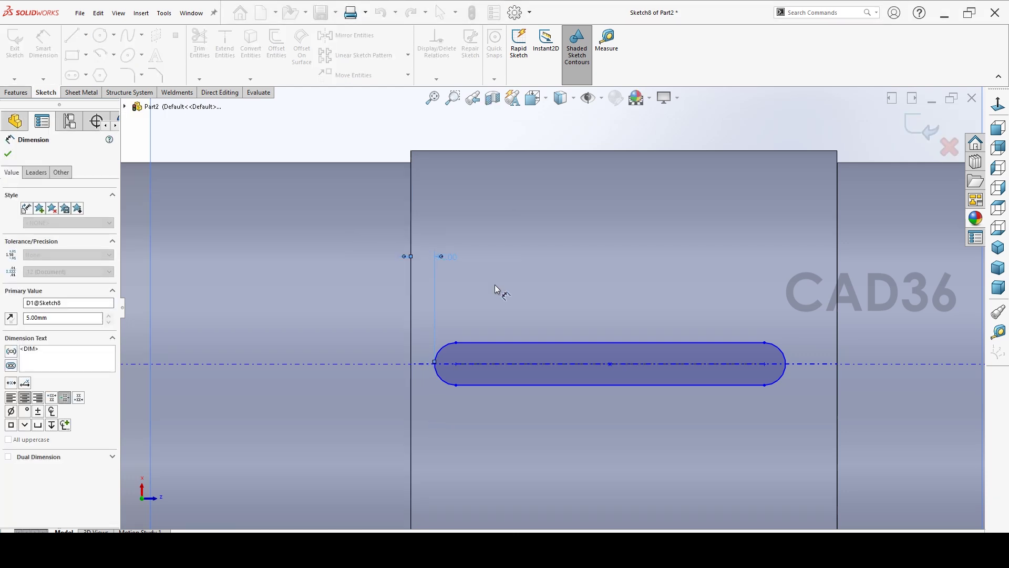
# - Dimension the slot end nearer the origin at 5 mm from the third section's other edge
pyautogui.click(785, 363)
pyautogui.click(836, 336)
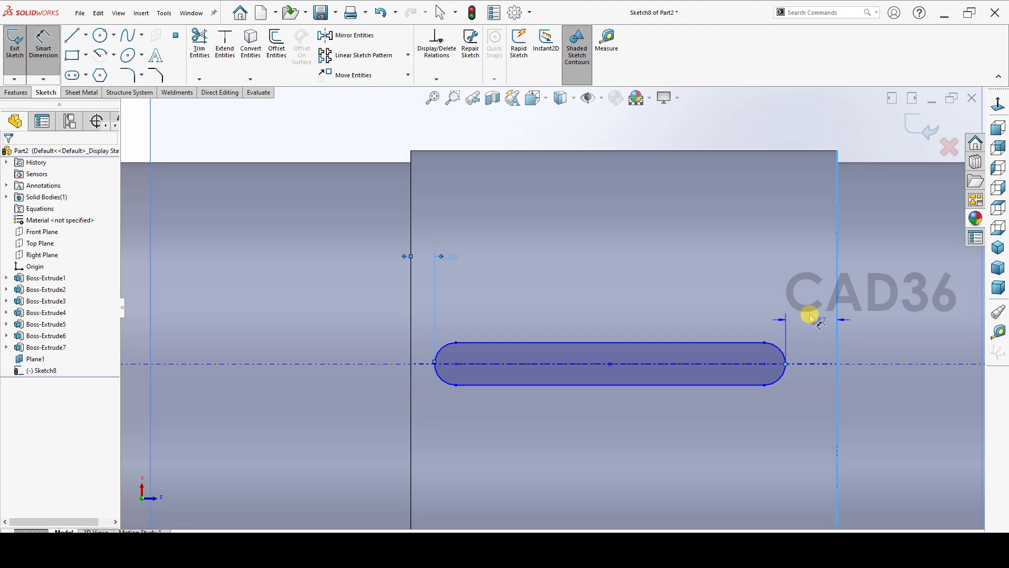
pyautogui.click(854, 356)
pyautogui.write('5')
pyautogui.press('Return')
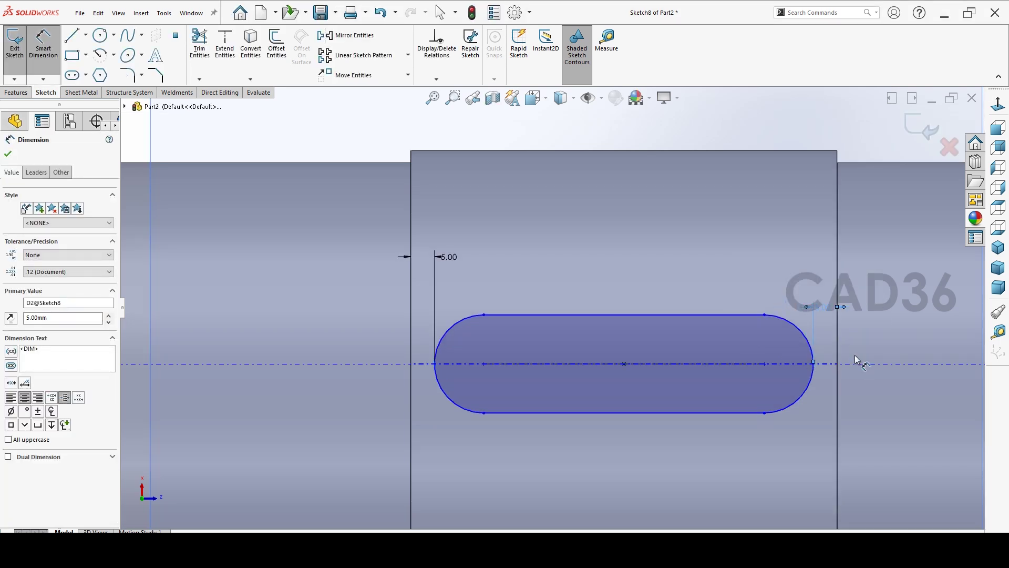
# - Dimension the slot's width between its two straight sides as 22 mm
pyautogui.click(682, 316)
pyautogui.click(686, 412)
pyautogui.click(710, 287)
pyautogui.write('22')
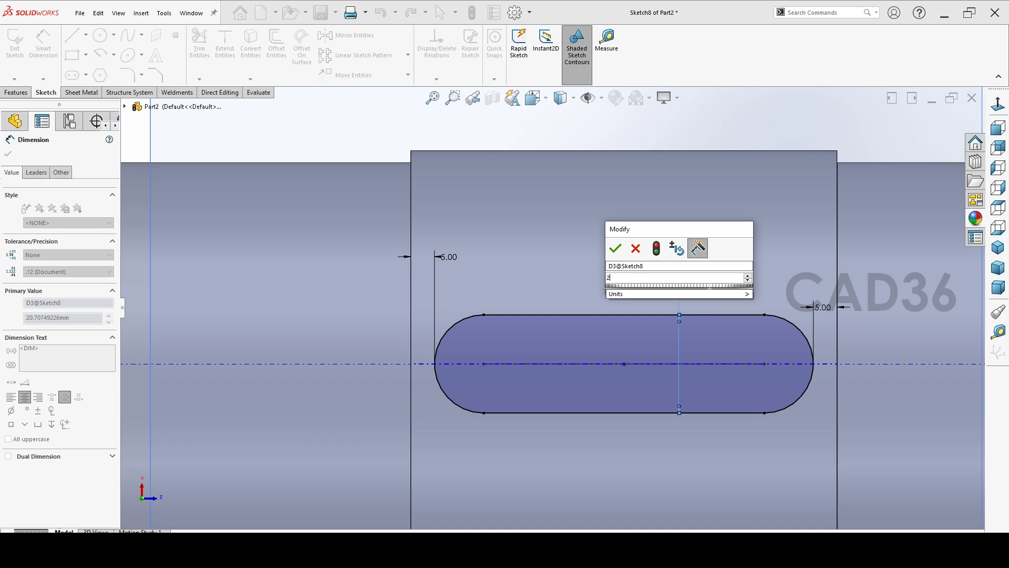
pyautogui.press('Return')
pyautogui.press('f')
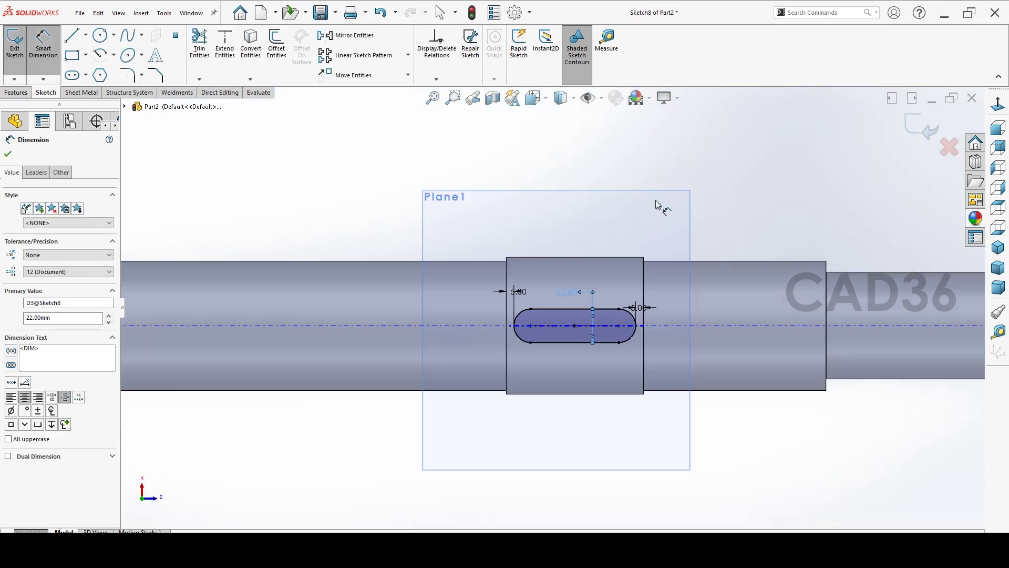
pyautogui.click(818, 168)
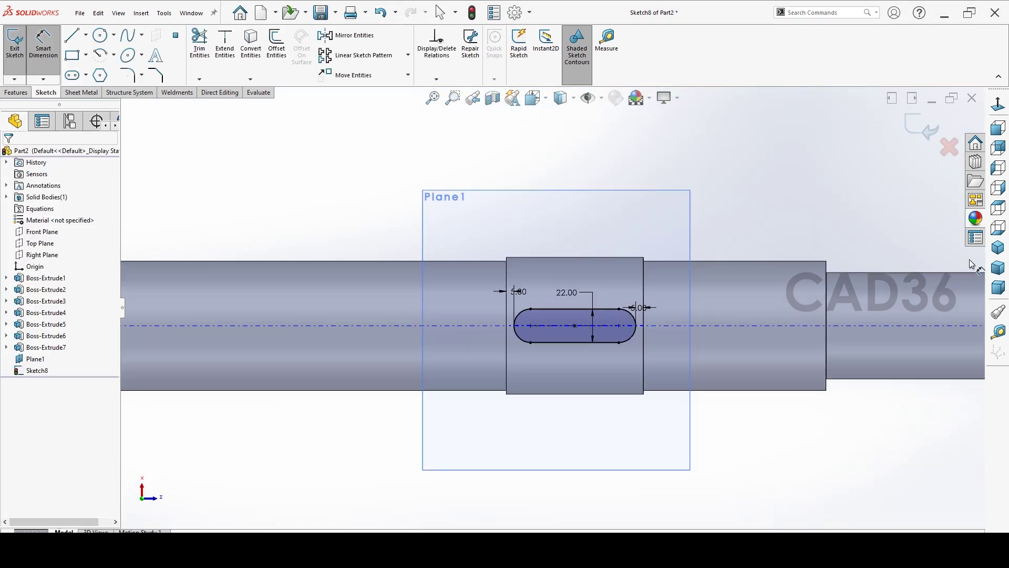
# - Cut the slot profile into the third section with a blind Extruded Cut 9 mm deep
pyautogui.click(998, 247)
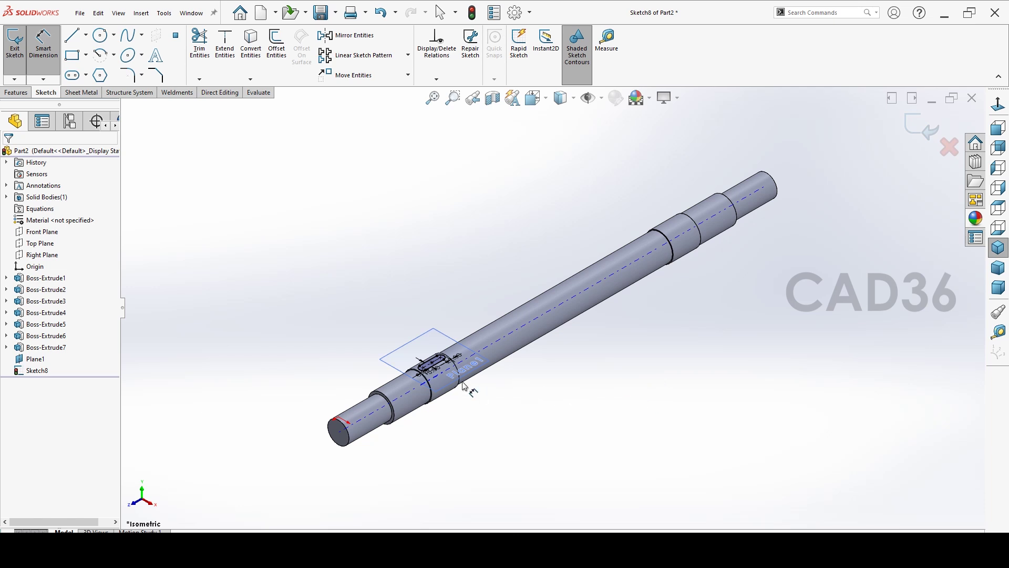
pyautogui.click(162, 45)
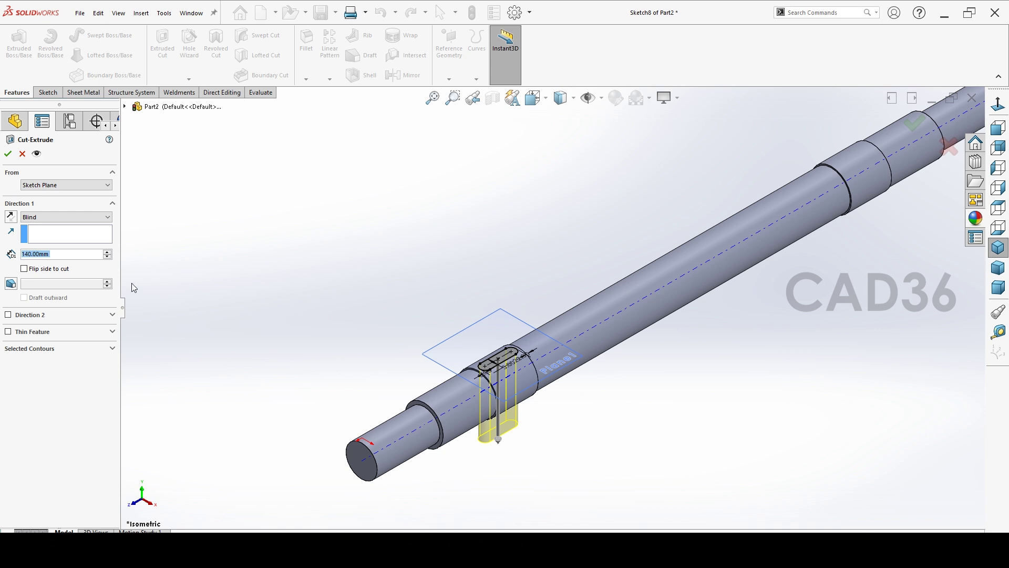
pyautogui.write('9')
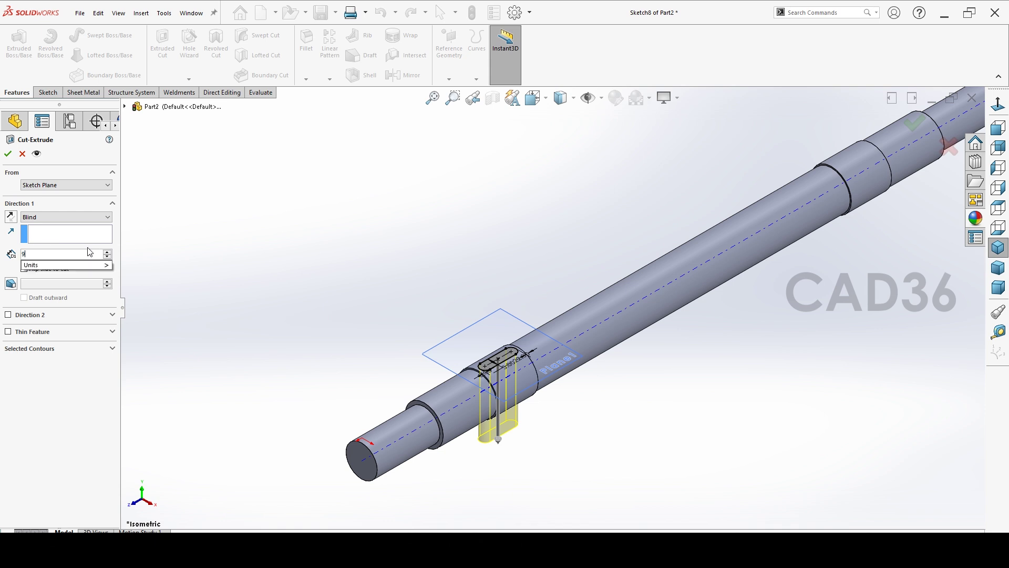
pyautogui.press('Return')
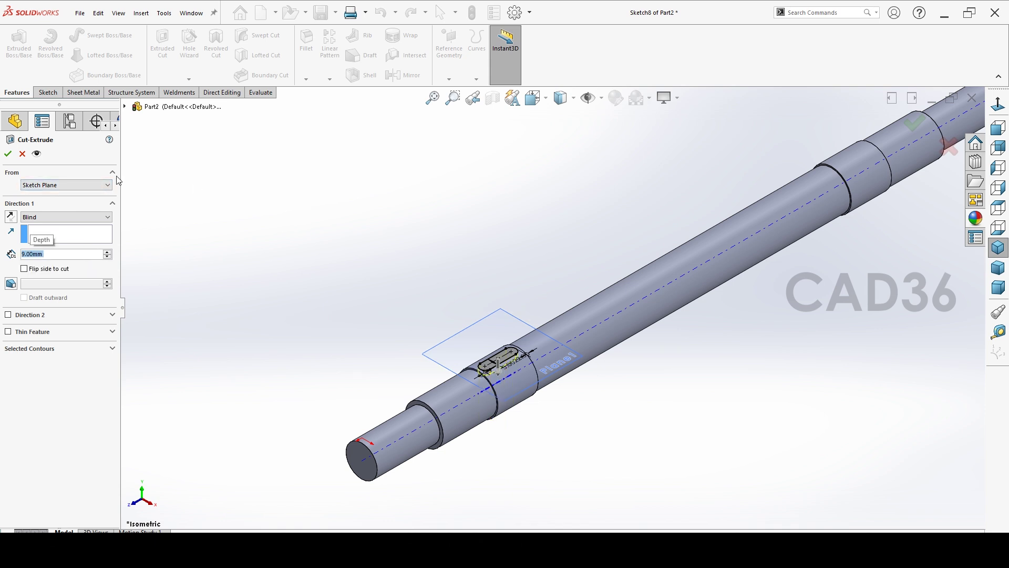
pyautogui.click(9, 154)
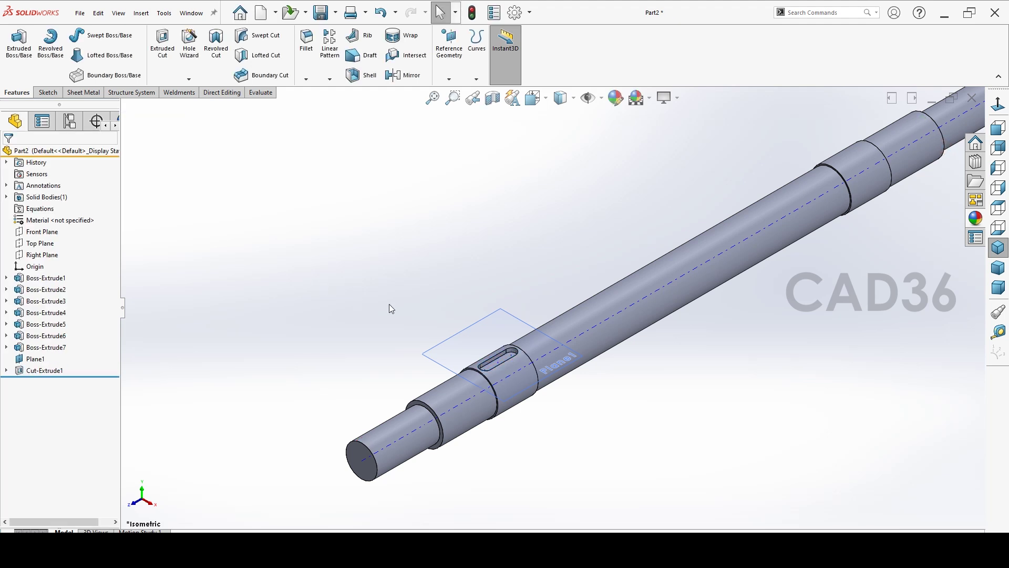
# - Hide the reference plane tangent to the third section
pyautogui.click(513, 333)
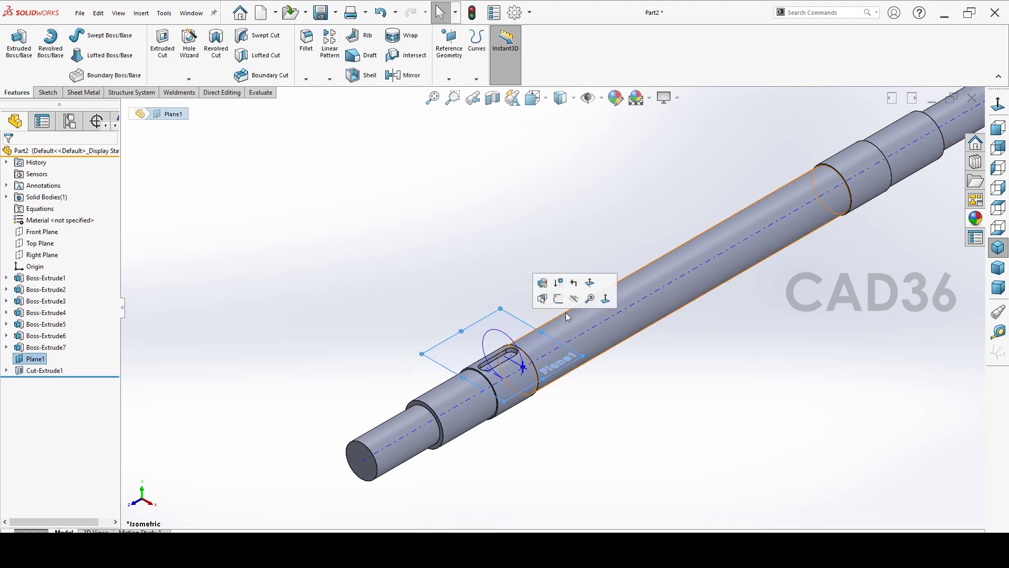
pyautogui.click(574, 297)
pyautogui.click(437, 279)
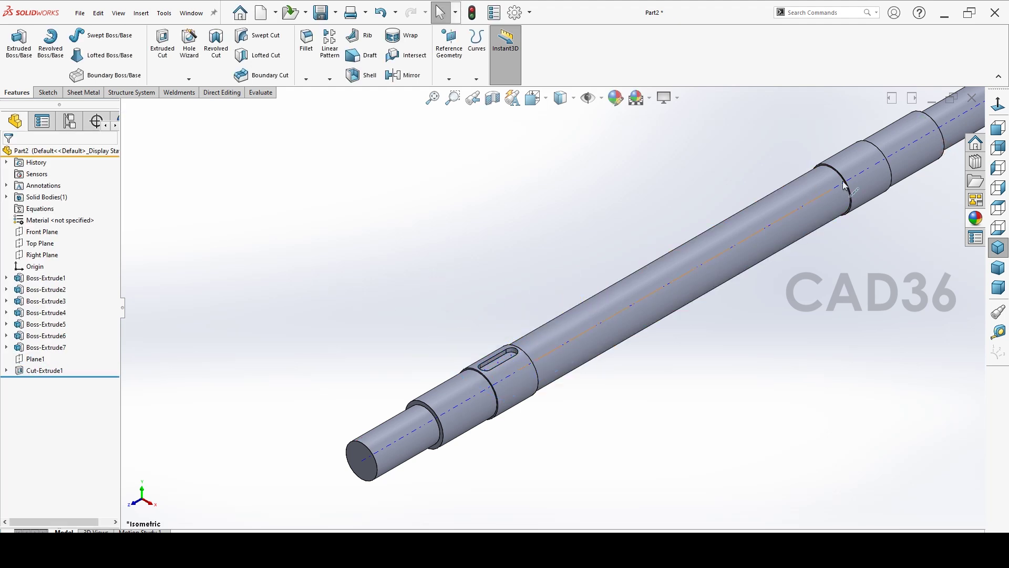
pyautogui.scroll(-2, 854, 173)
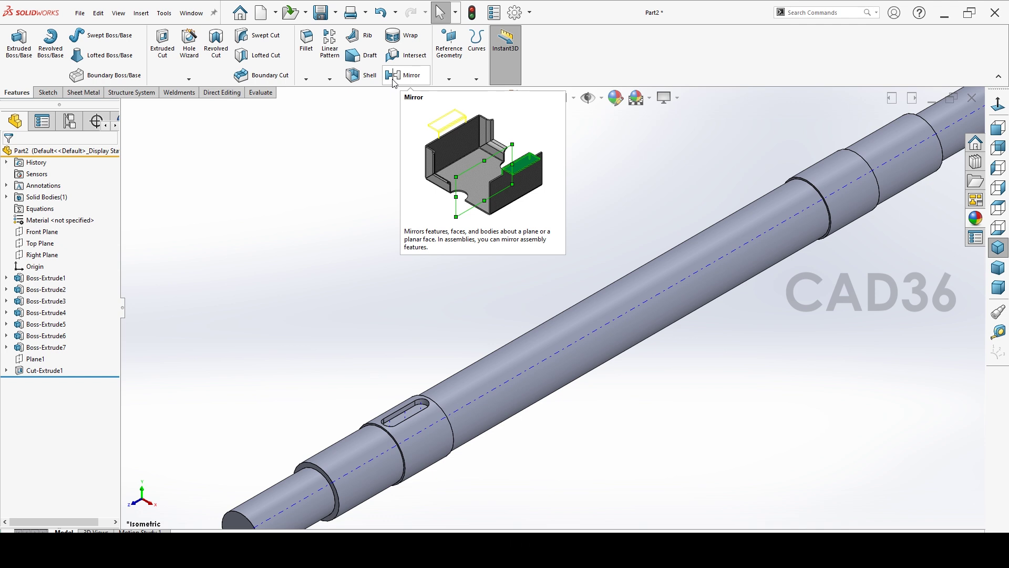
pyautogui.press('f')
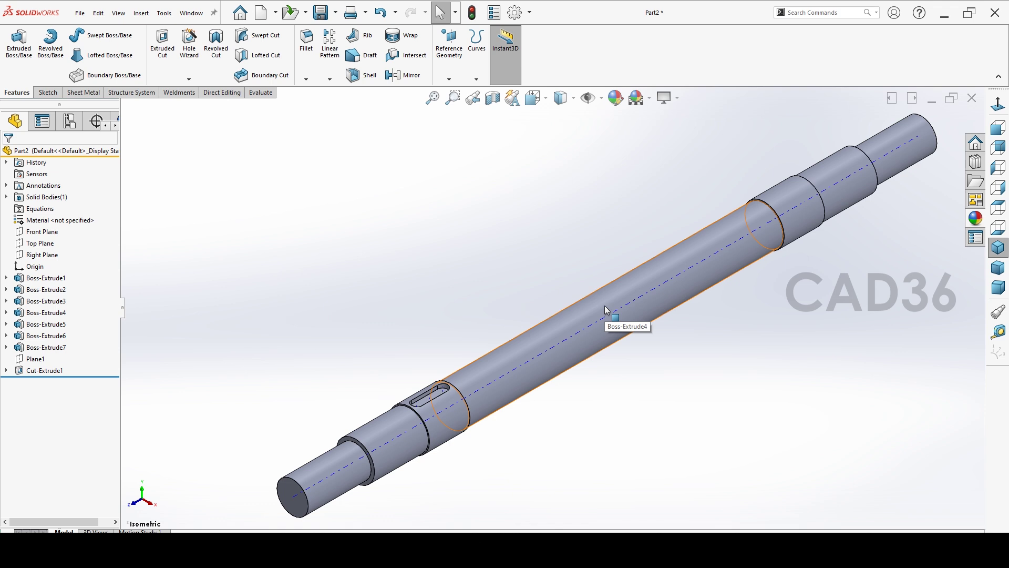
pyautogui.click(450, 78)
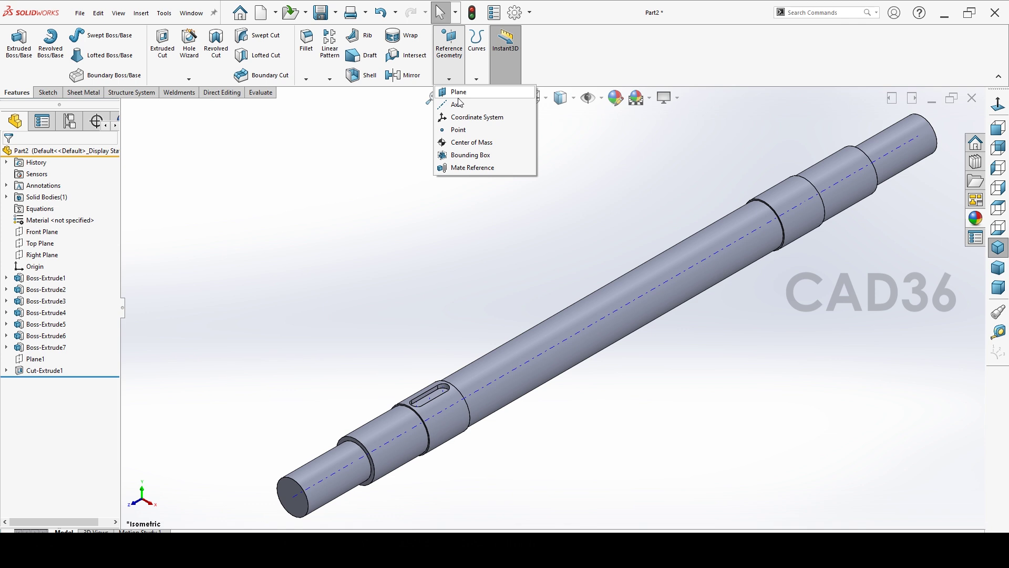
pyautogui.click(334, 230)
# - Edit the keyway cut's sketch and add a straight slot along the axis on the fifth section, about 68 mm between centres and 15 mm wide
pyautogui.click(44, 370)
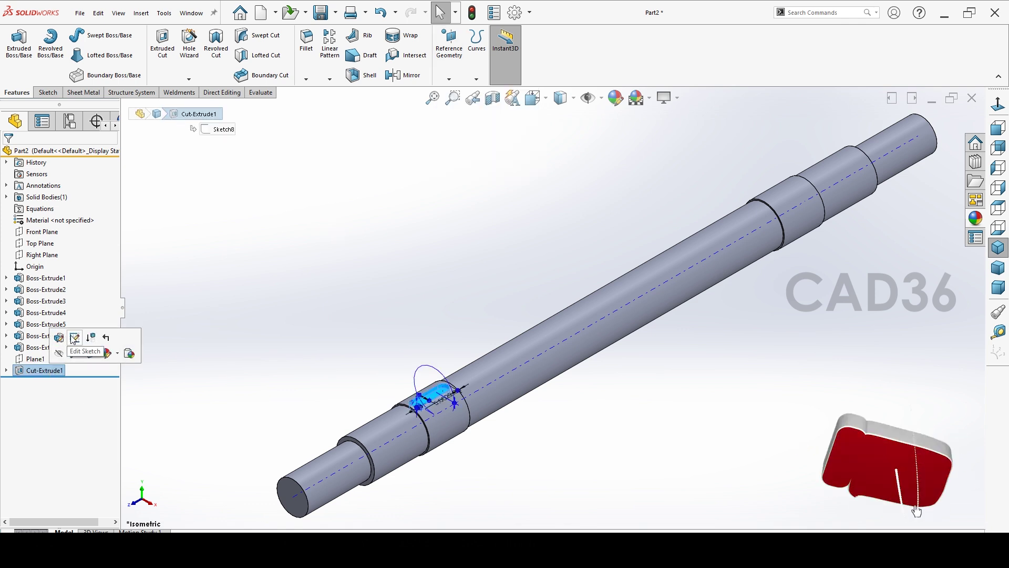
pyautogui.click(74, 339)
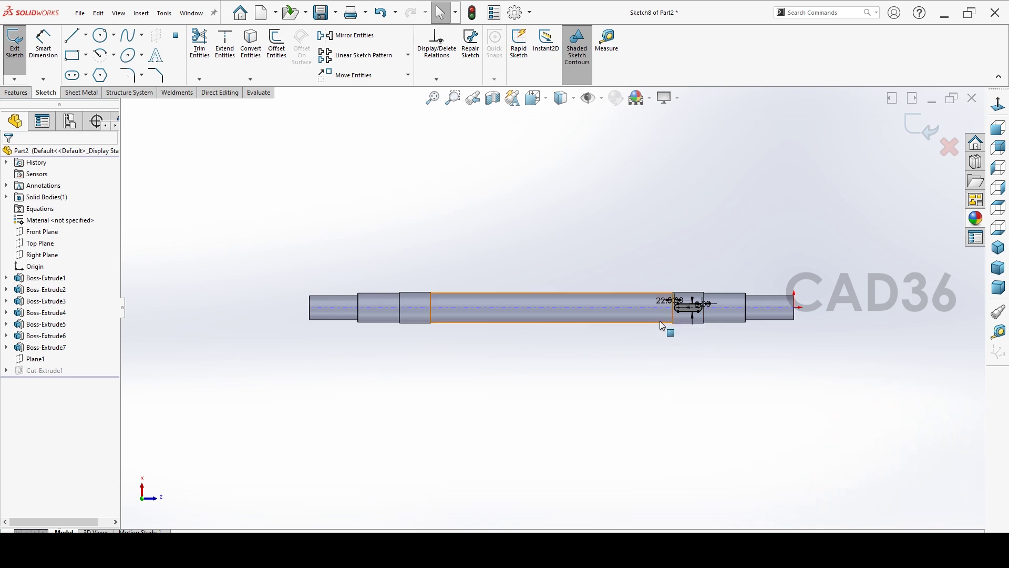
pyautogui.scroll(-5, 421, 298)
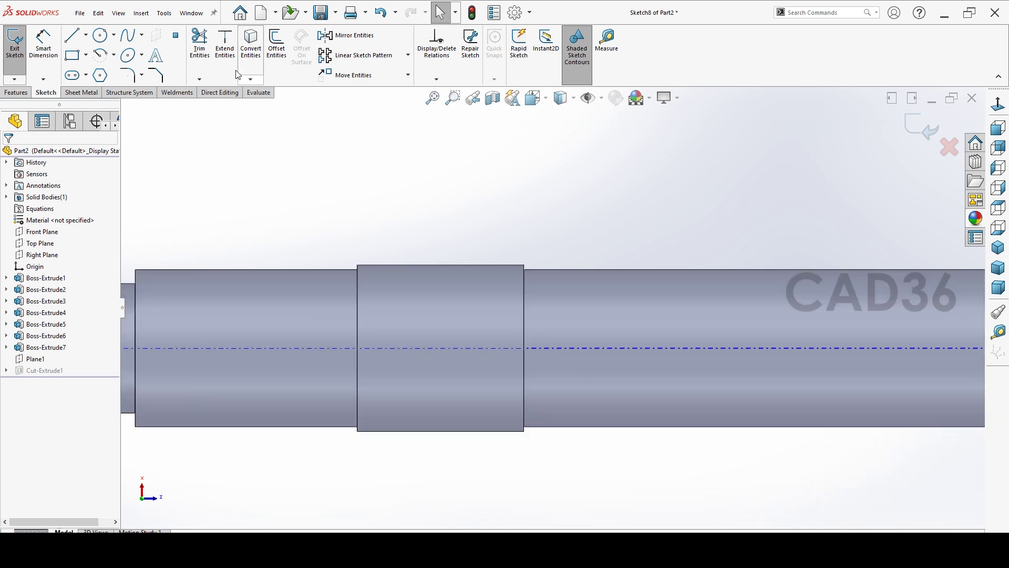
pyautogui.click(72, 75)
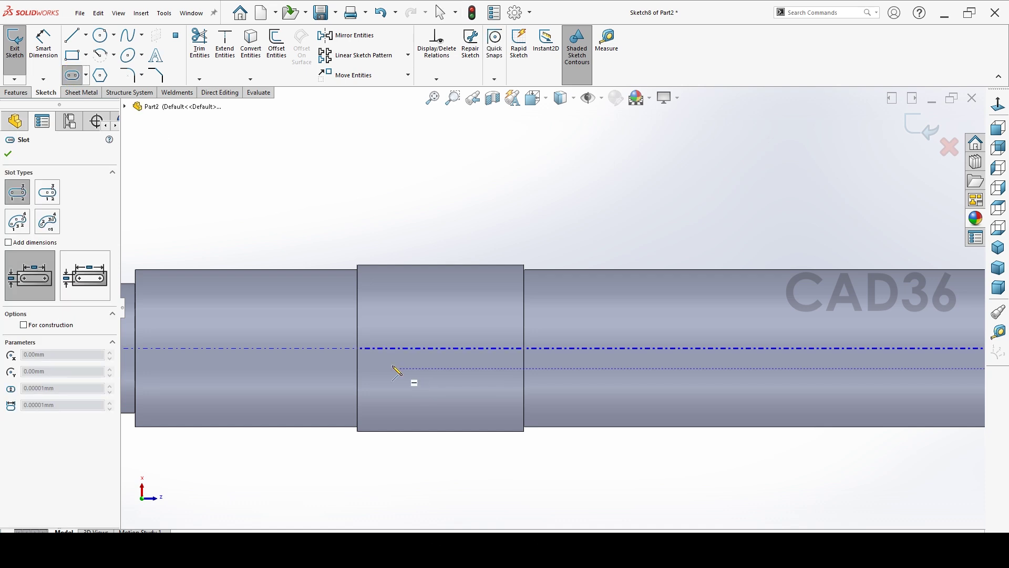
pyautogui.click(377, 347)
pyautogui.click(502, 348)
pyautogui.click(504, 363)
# - Dimension the second slot's end farther from the origin at 5 mm from the fifth section's adjacent edge
pyautogui.click(43, 45)
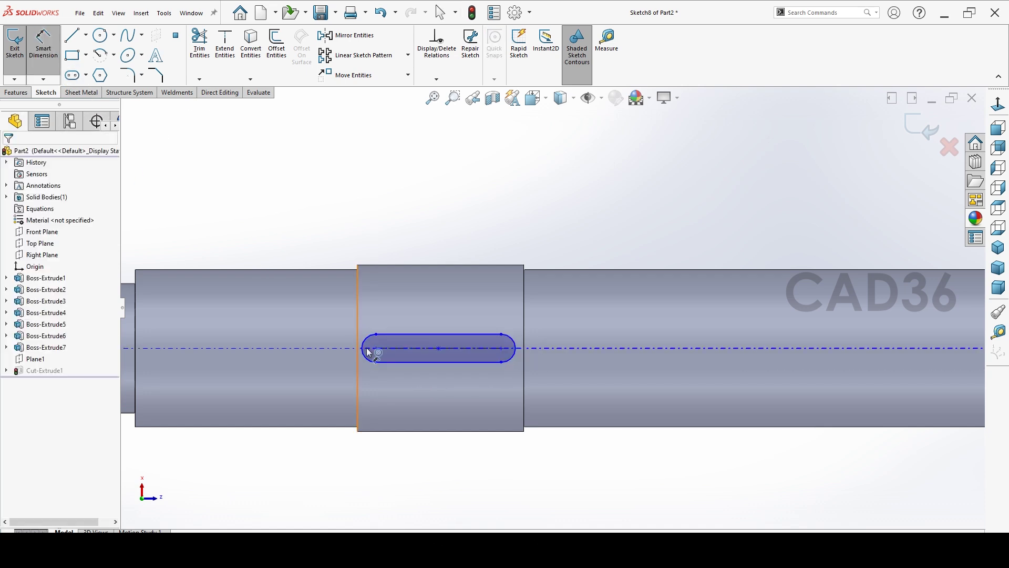
pyautogui.scroll(-5, 357, 336)
pyautogui.click(412, 339)
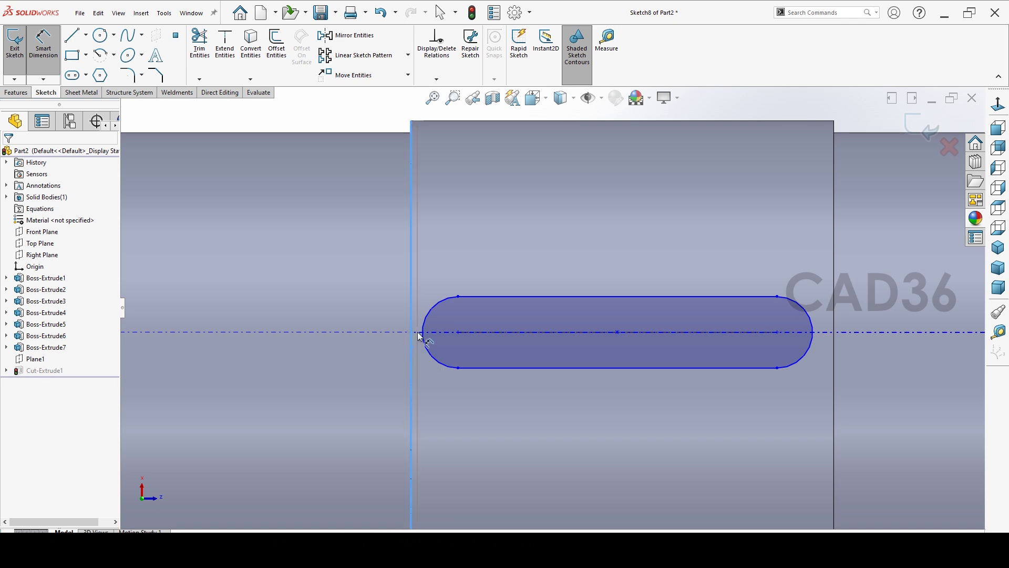
pyautogui.click(424, 334)
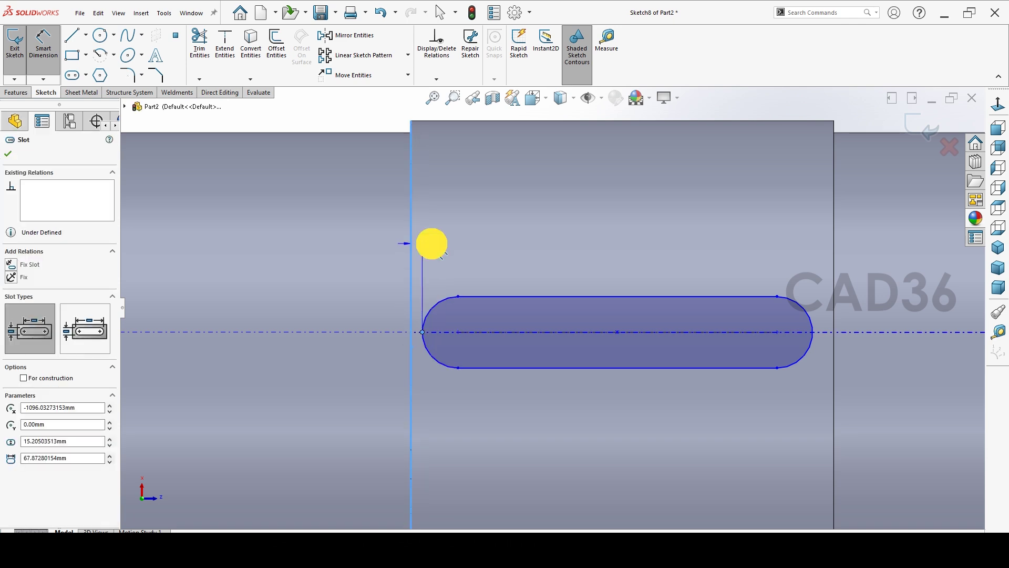
pyautogui.click(494, 278)
pyautogui.write('5')
pyautogui.press('Return')
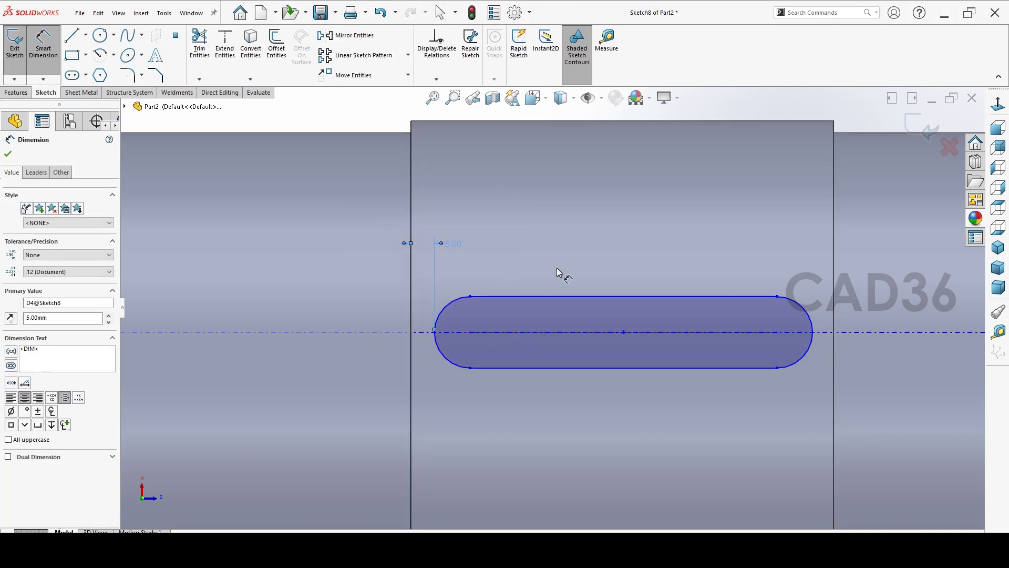
pyautogui.press('Escape')
pyautogui.scroll(5, 573, 243)
pyautogui.scroll(-5, 639, 321)
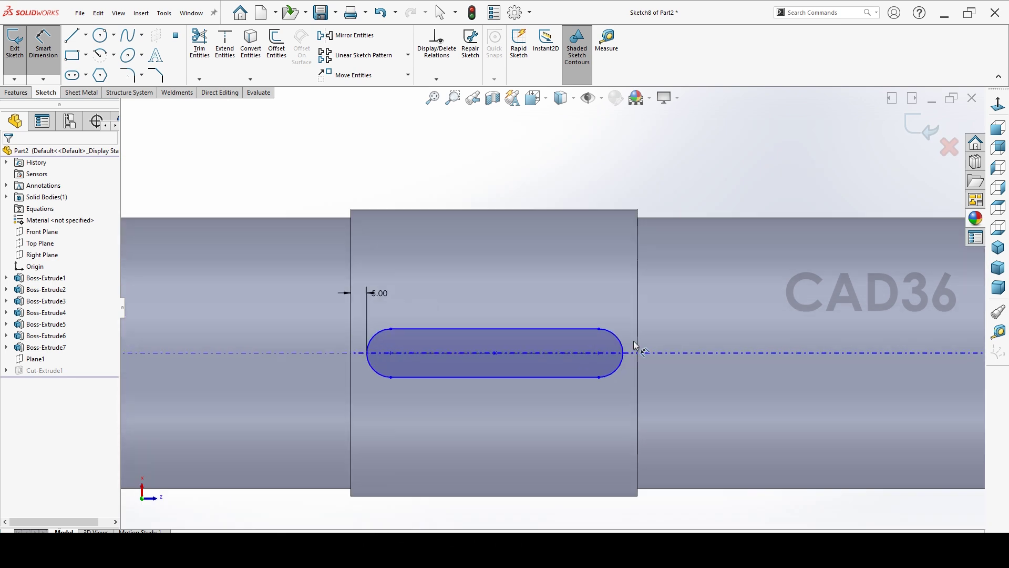
# - Dimension the second slot's end nearer the origin at 5 mm from the fifth section's other edge
pyautogui.click(617, 353)
pyautogui.click(635, 349)
pyautogui.click(625, 304)
pyautogui.write('5')
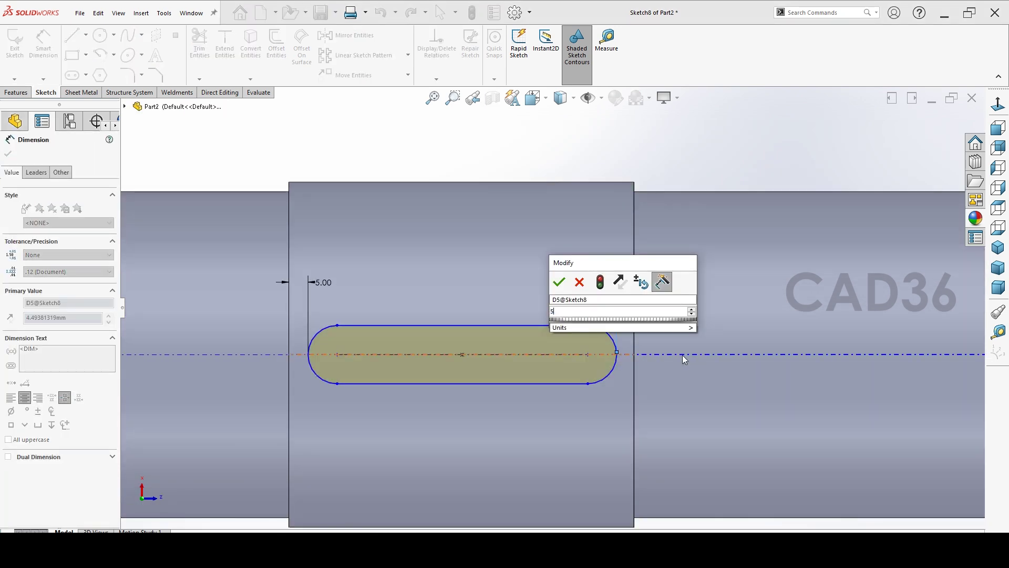
pyautogui.press('Return')
# - Dimension the second slot's width at 22 mm between its straight sides and exit the sketch to rebuild the keyway cut
pyautogui.click(444, 327)
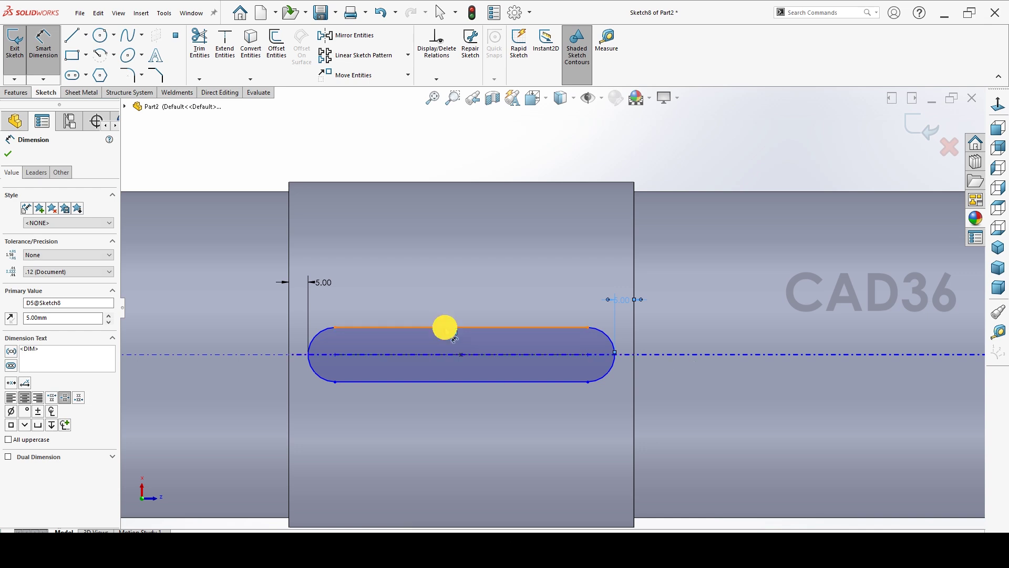
pyautogui.click(443, 380)
pyautogui.click(466, 298)
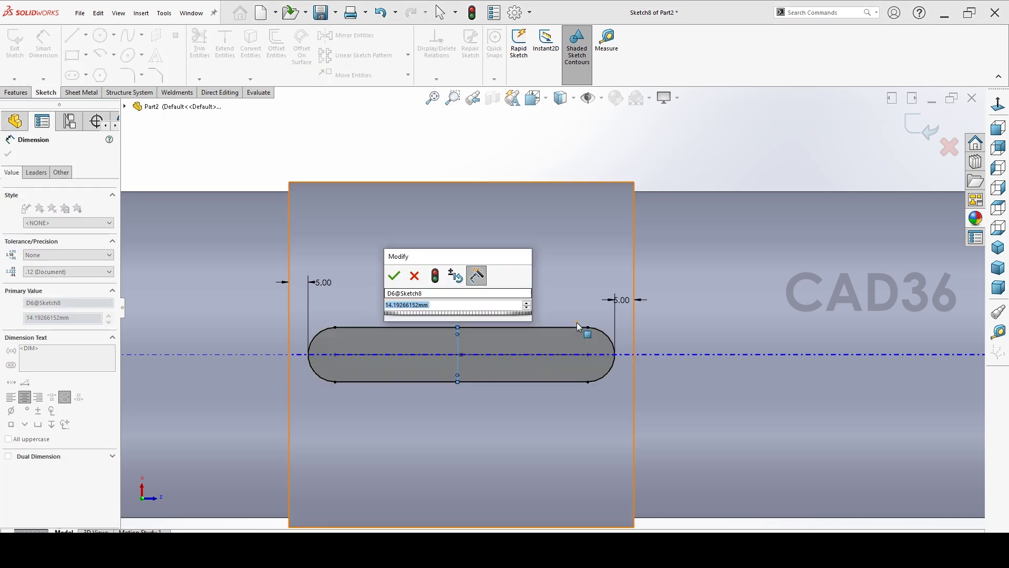
pyautogui.write('22')
pyautogui.press('Return')
pyautogui.scroll(5, 578, 327)
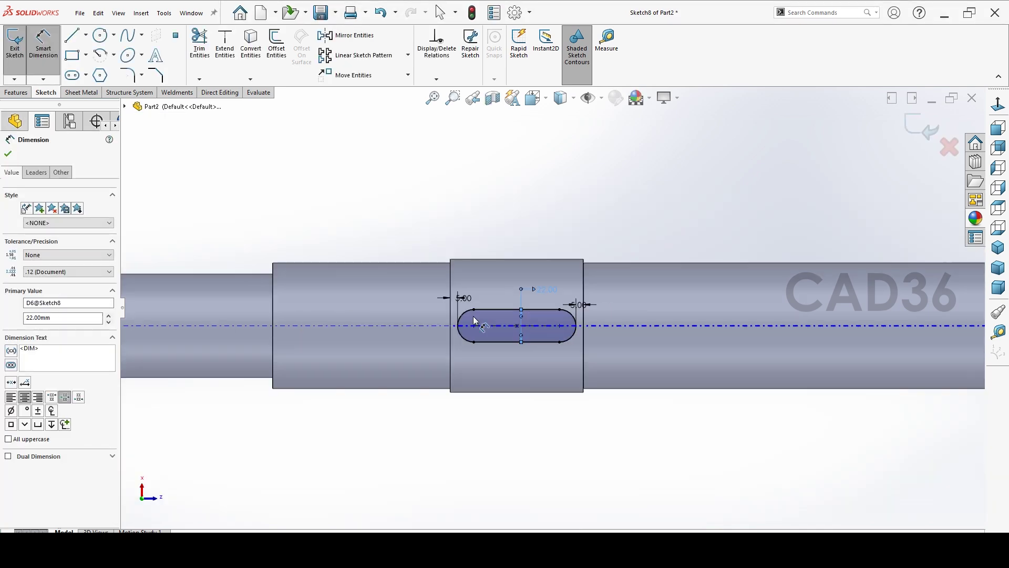
pyautogui.click(702, 247)
pyautogui.click(994, 249)
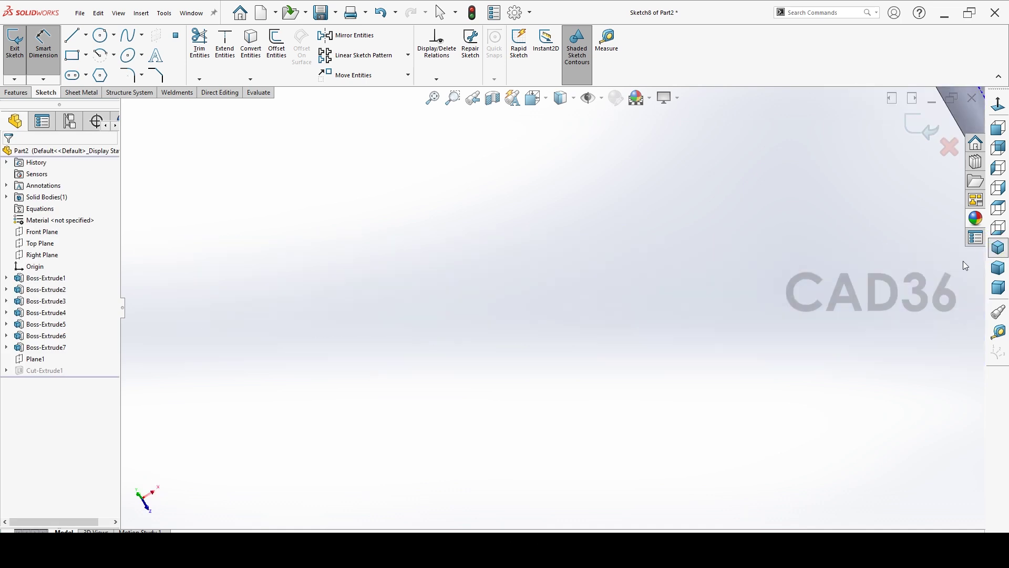
pyautogui.click(949, 149)
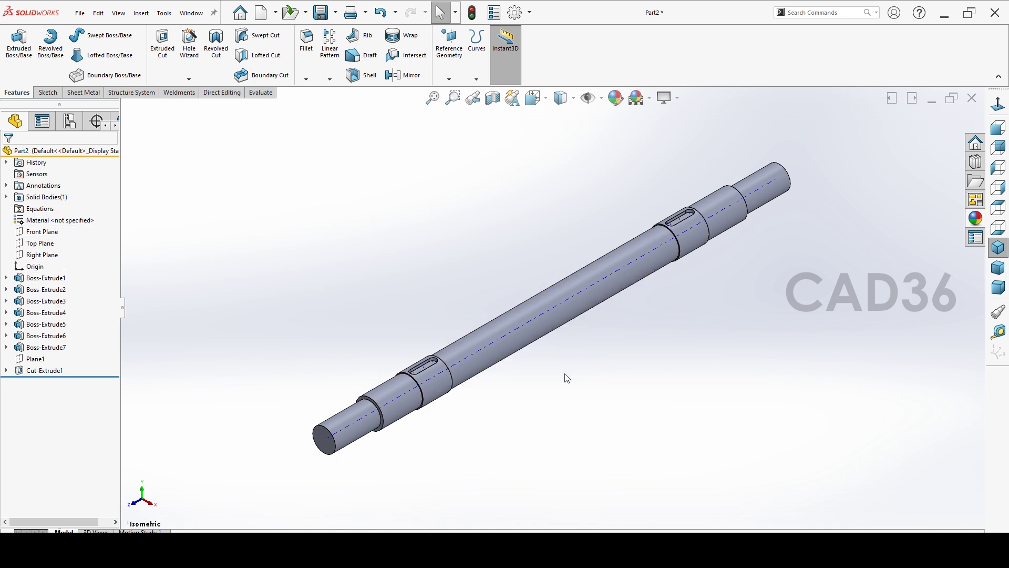
# - Start a 2 mm, 45° chamfer and select the circular edge at the free end of the first section
pyautogui.click(306, 79)
pyautogui.click(323, 104)
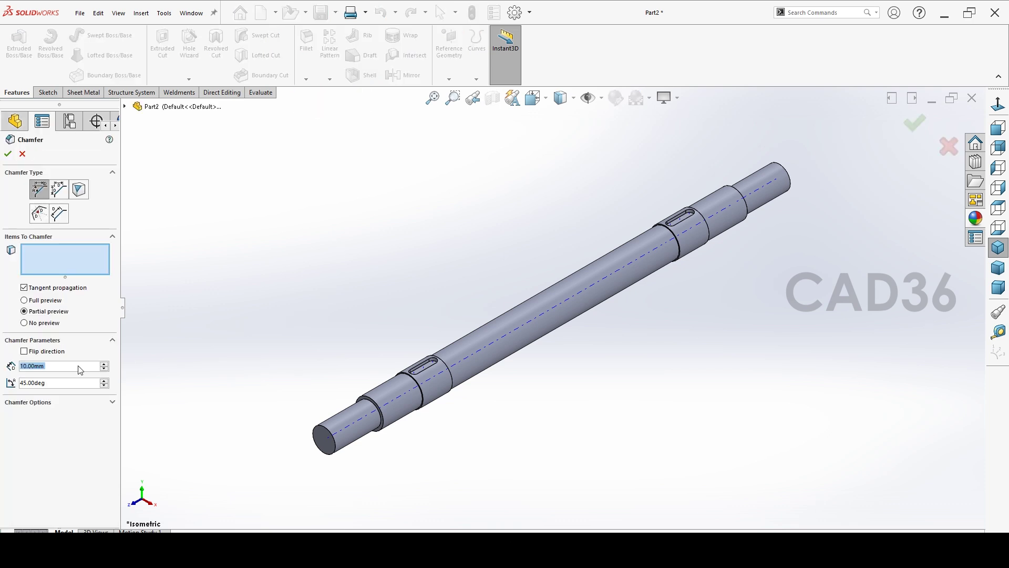
pyautogui.write('2')
pyautogui.press('Return')
pyautogui.scroll(-5, 333, 408)
pyautogui.click(495, 465)
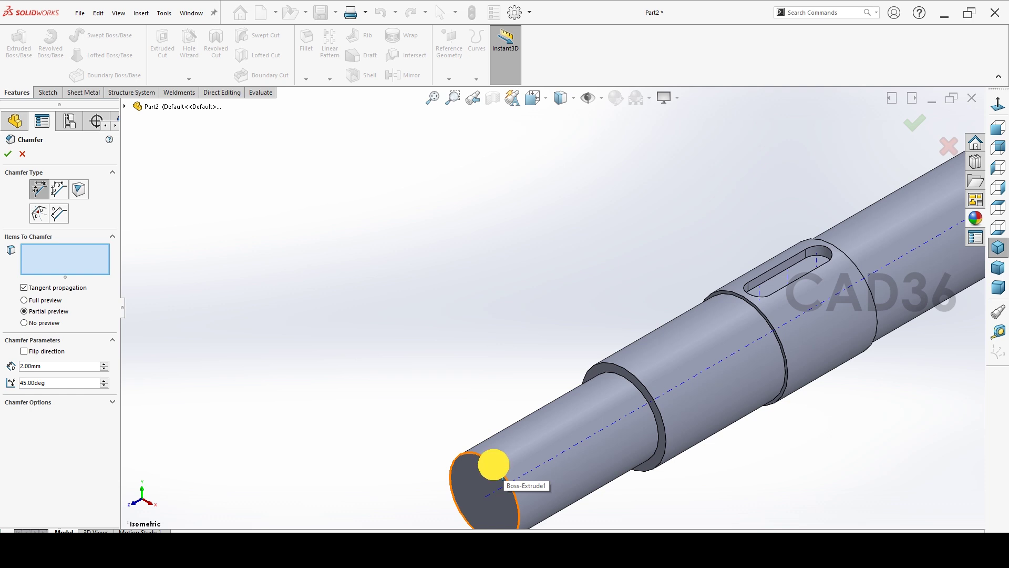
# - Add the circular edge at the seventh section's free end to the chamfer and apply it
pyautogui.scroll(4, 415, 392)
pyautogui.moveTo(746, 337); pyautogui.dragTo(648, 247, button='middle')
pyautogui.scroll(-5, 576, 342)
pyautogui.scroll(-2, 576, 342)
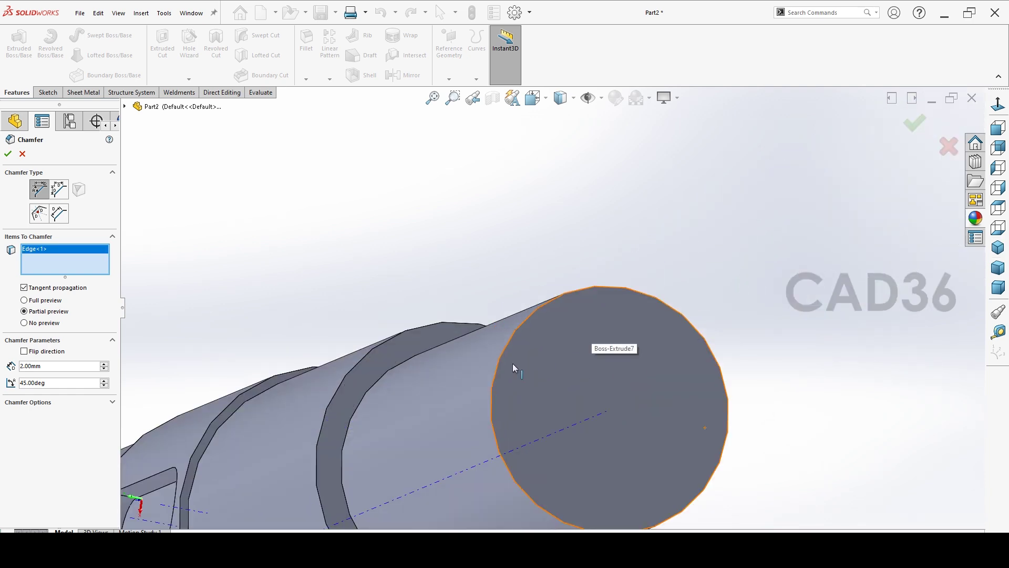
pyautogui.click(495, 370)
pyautogui.scroll(5, 587, 244)
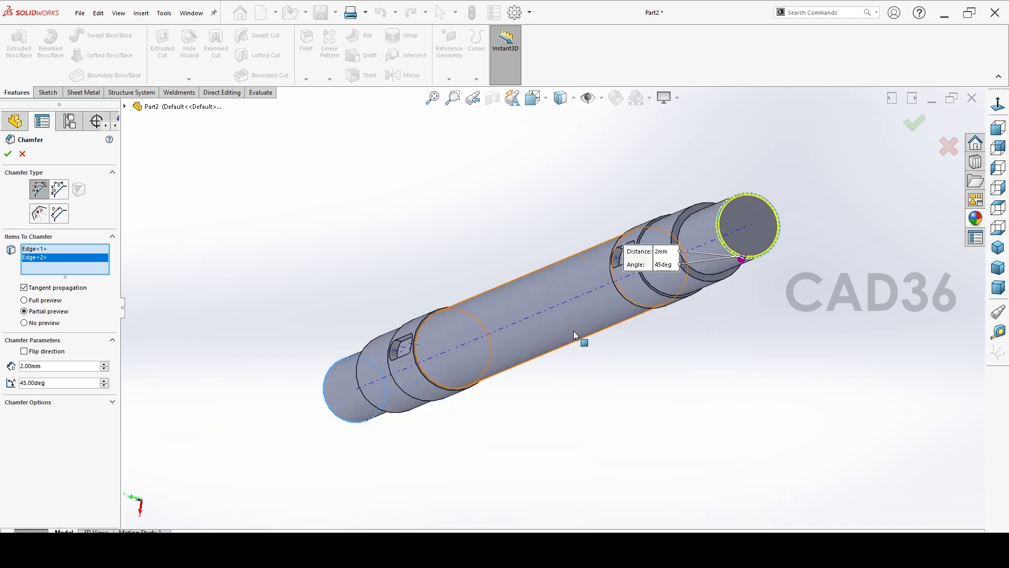
pyautogui.scroll(-4, 678, 363)
pyautogui.scroll(1, 656, 370)
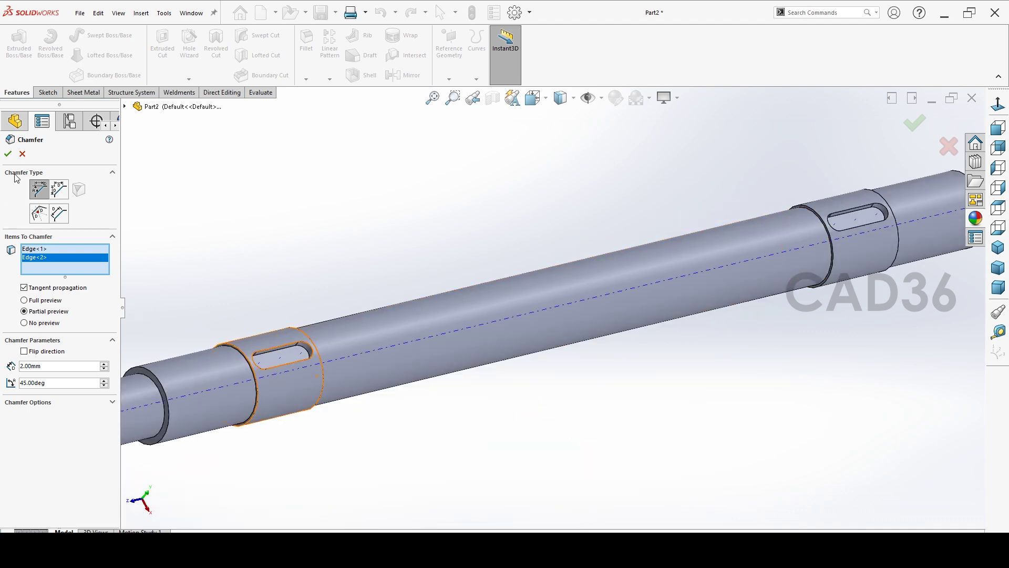
pyautogui.click(8, 153)
pyautogui.scroll(3, 273, 289)
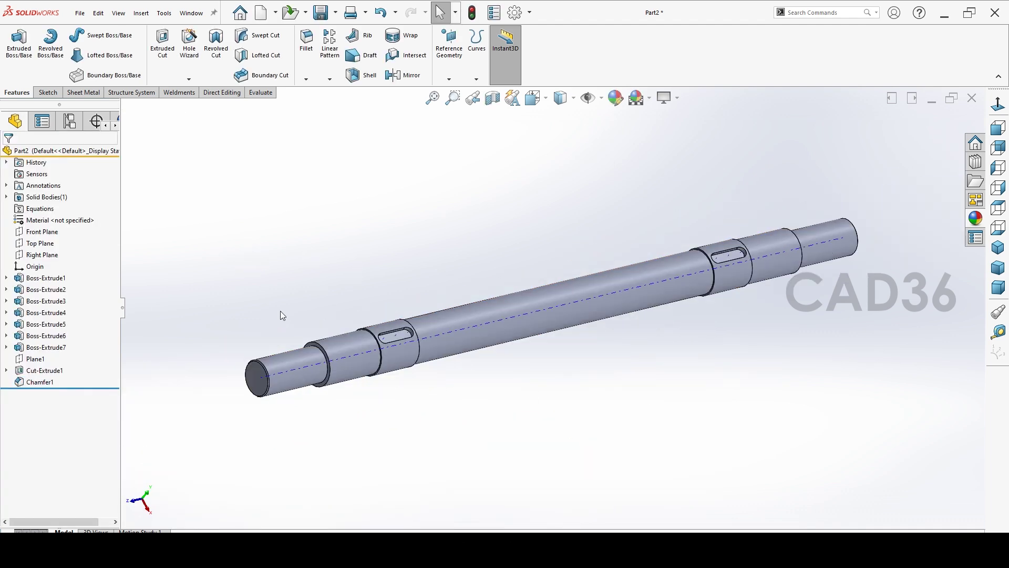
# - Start a symmetric 5 mm fillet and select the inner edge where the first section meets the second section's shoulder
pyautogui.scroll(-2, 289, 320)
pyautogui.click(306, 79)
pyautogui.click(309, 101)
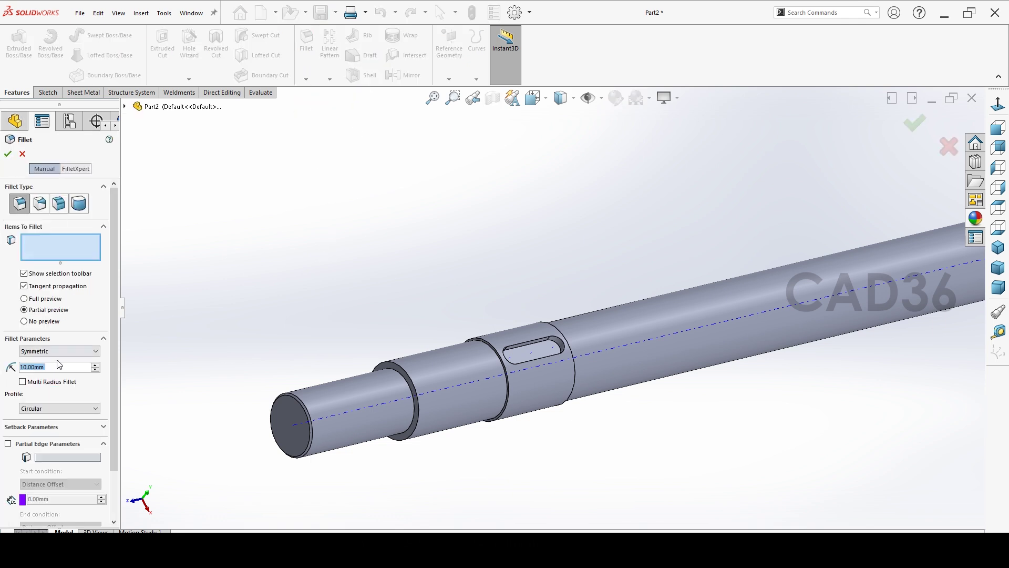
pyautogui.write('5')
pyautogui.press('Return')
pyautogui.scroll(-4, 368, 357)
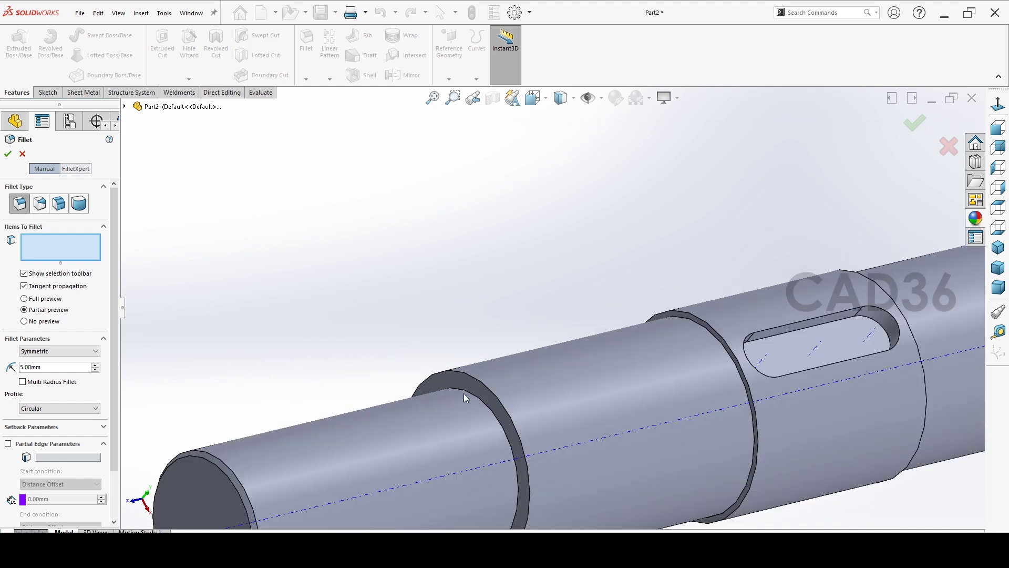
pyautogui.click(512, 428)
pyautogui.scroll(1, 455, 281)
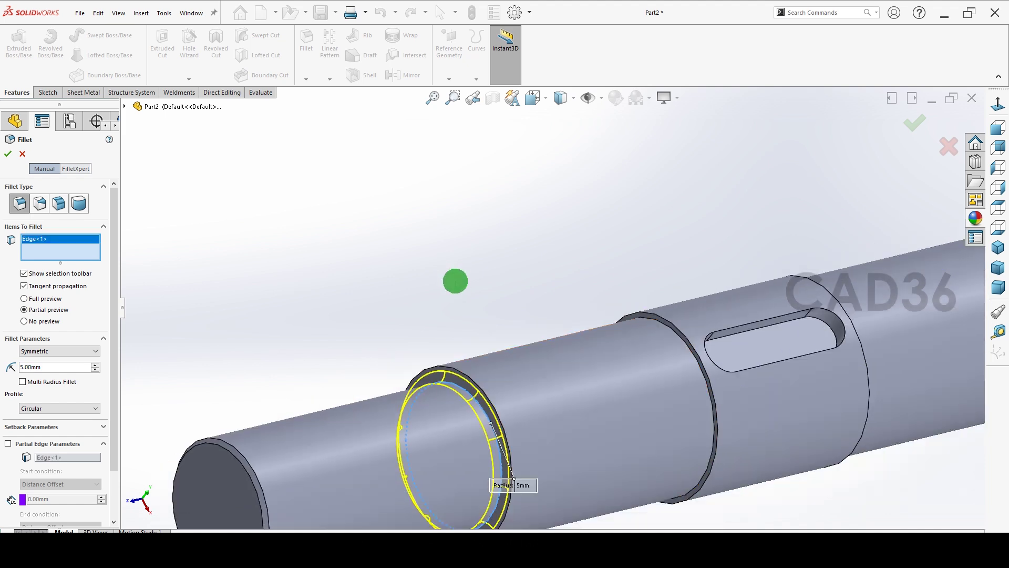
# - Add the inner edge where the seventh section meets the sixth section's shoulder, apply the fillet and return to the isometric view
pyautogui.scroll(5, 581, 328)
pyautogui.scroll(-8, 765, 267)
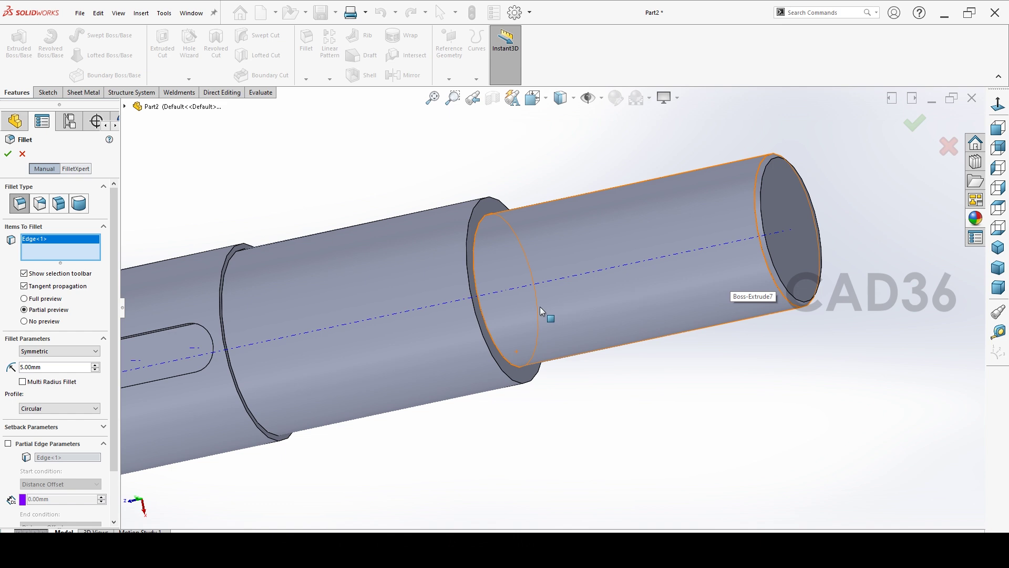
pyautogui.click(486, 326)
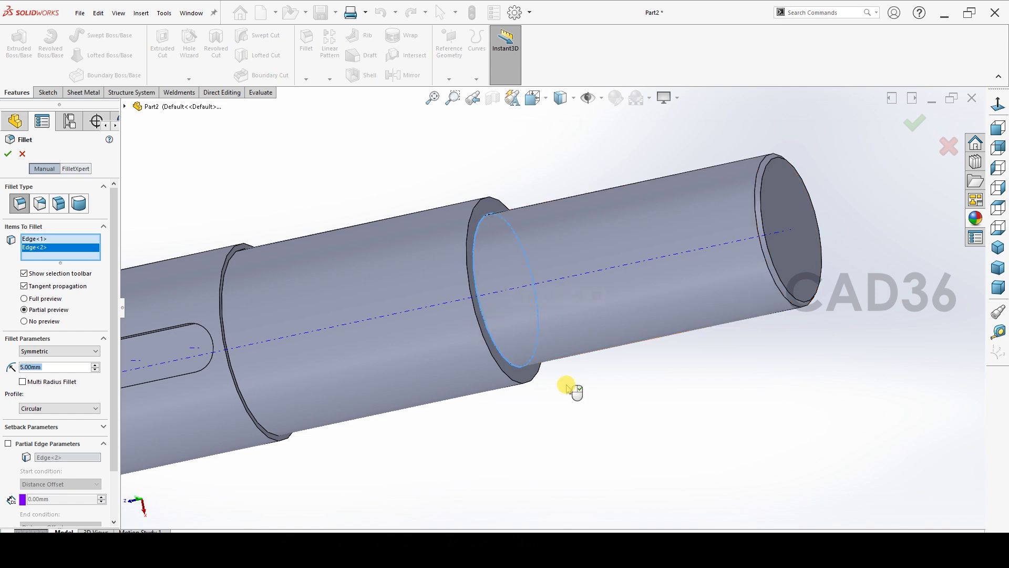
pyautogui.click(8, 154)
pyautogui.scroll(2, 538, 423)
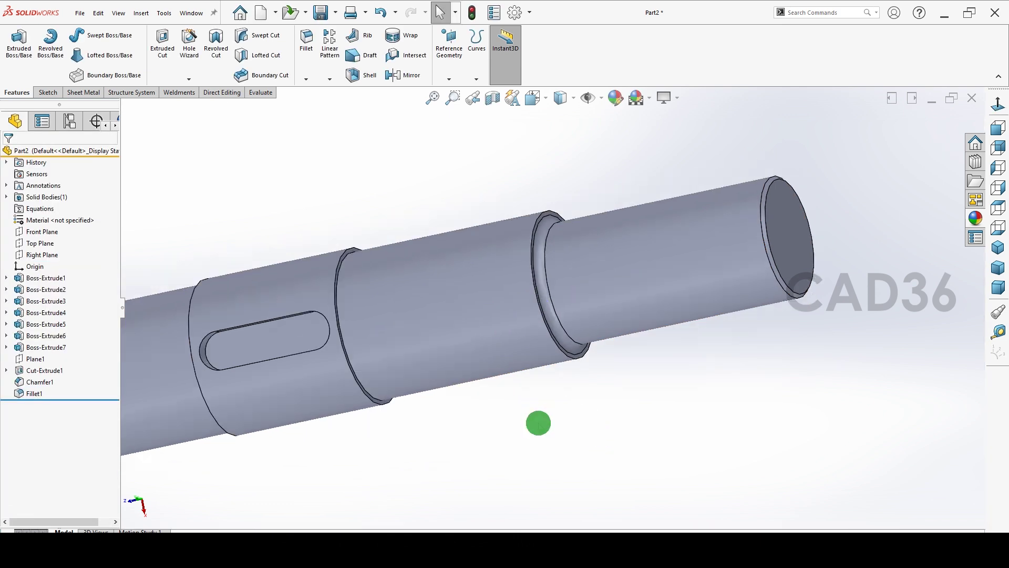
pyautogui.scroll(4, 538, 423)
pyautogui.click(997, 247)
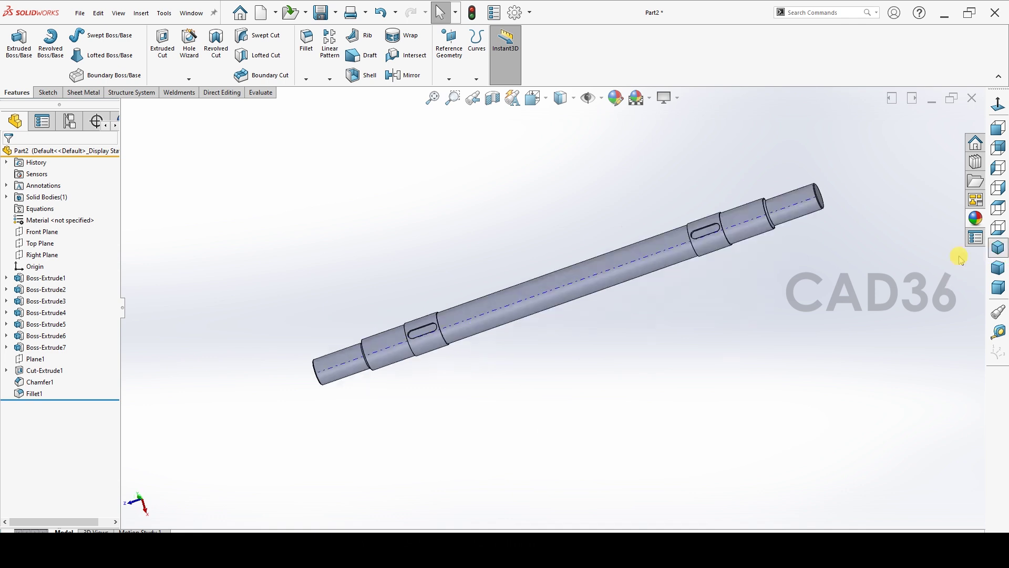
# - Open the part's material definition for editing
pyautogui.click(73, 221)
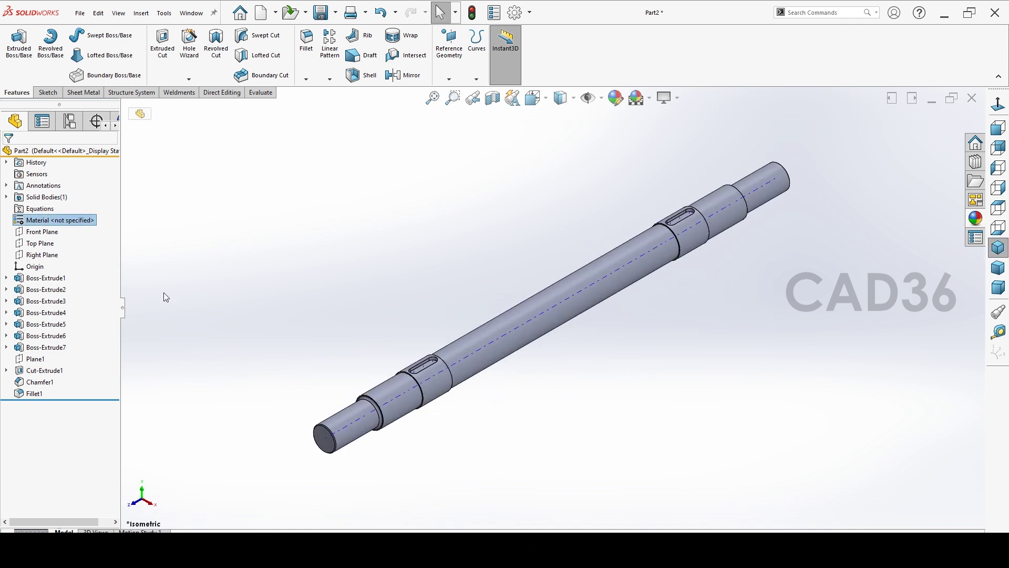
pyautogui.rightClick(81, 221)
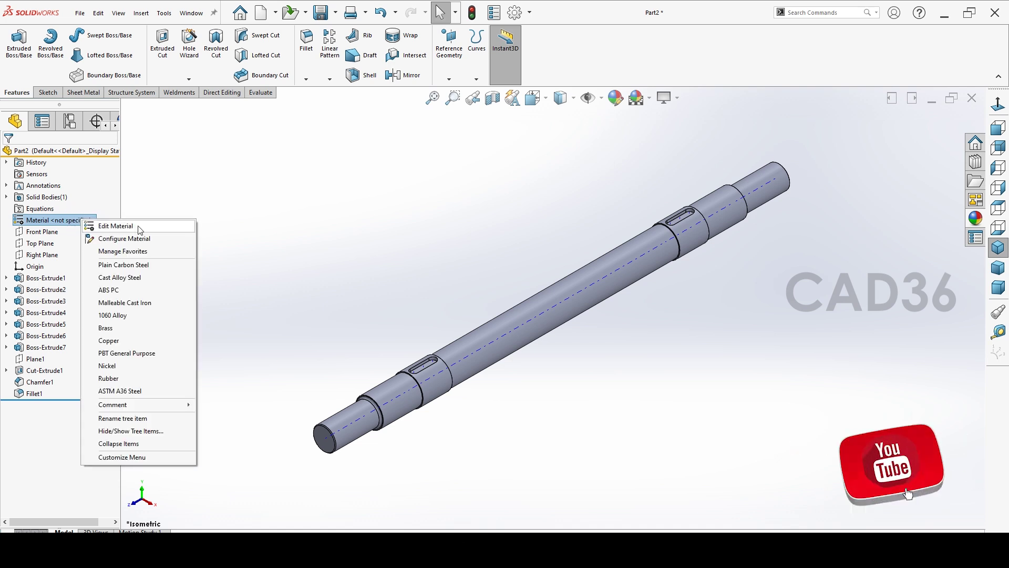
pyautogui.click(139, 228)
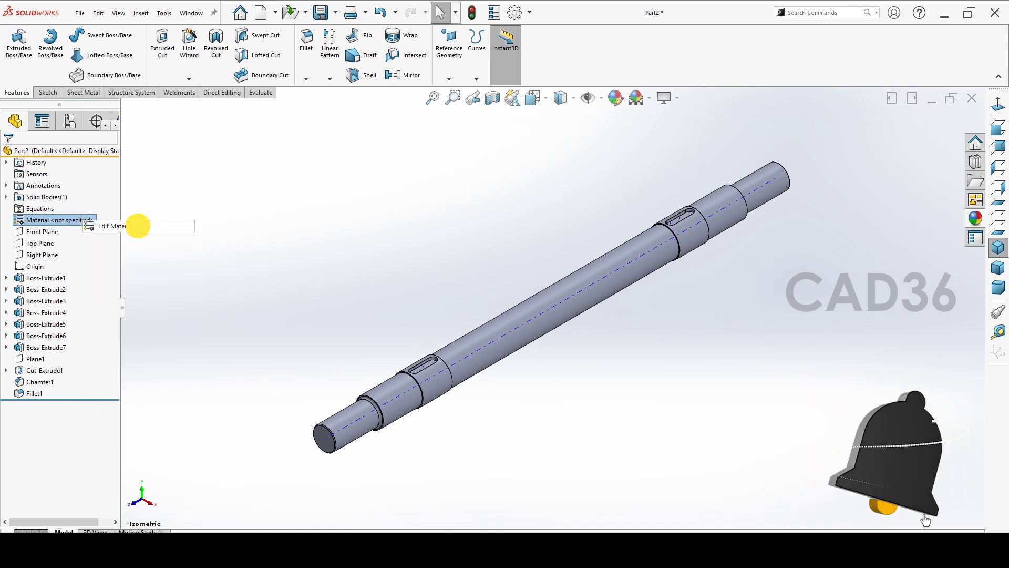
# - Search the material library for c2 and examine the strength properties of DIN steel 1.0406 (C25)
pyautogui.click(389, 140)
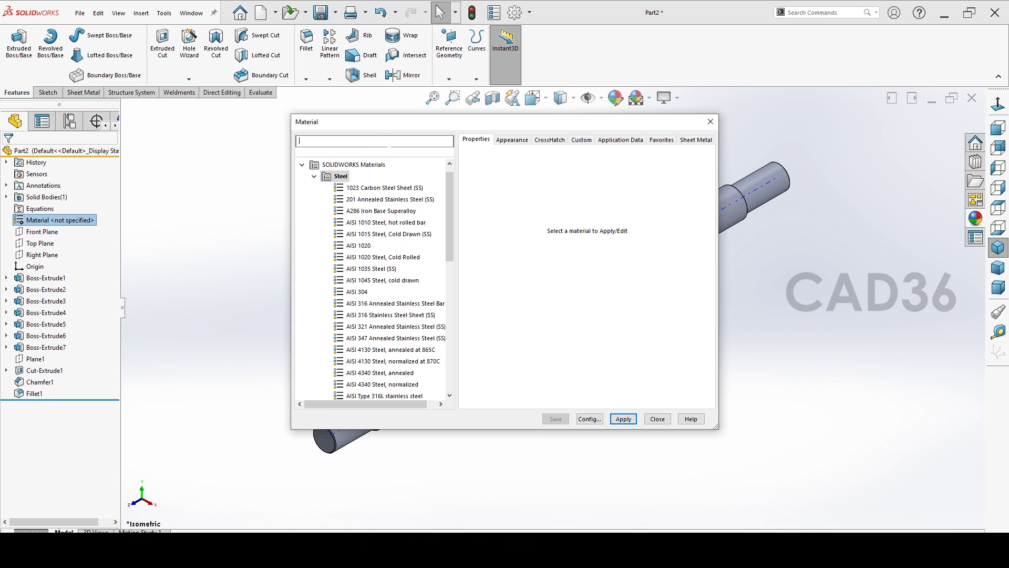
pyautogui.write('c2')
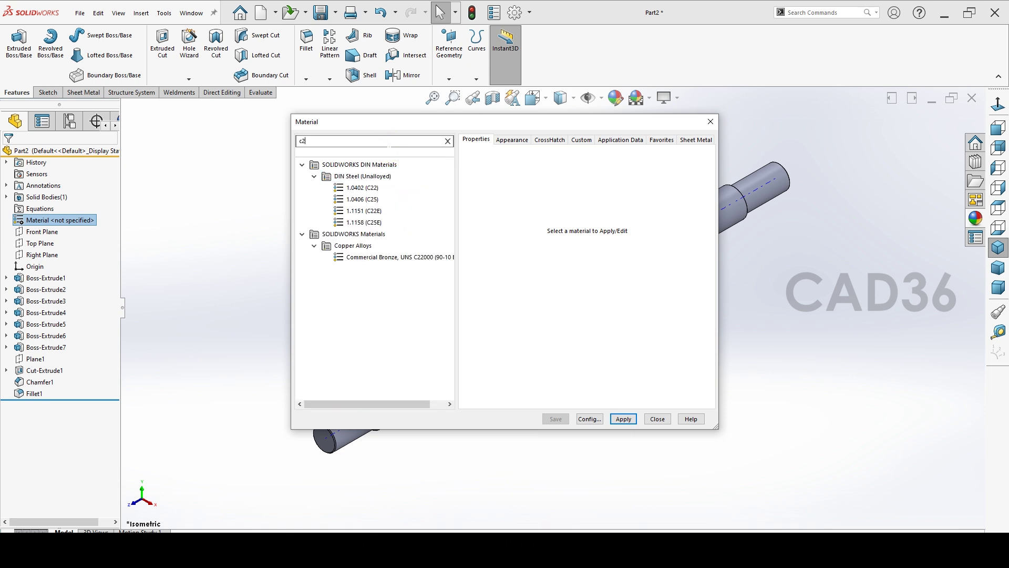
pyautogui.click(363, 200)
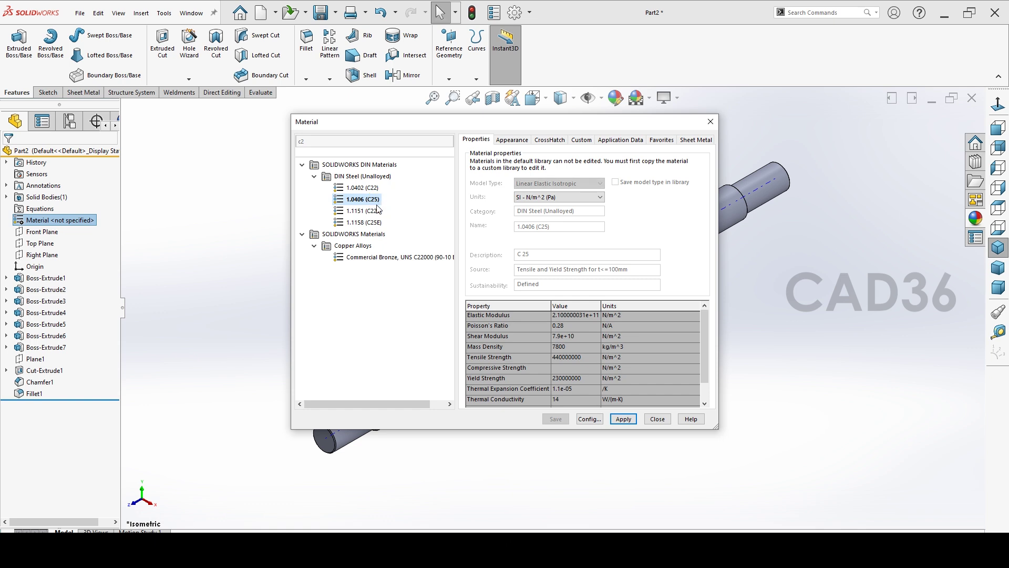
pyautogui.click(573, 359)
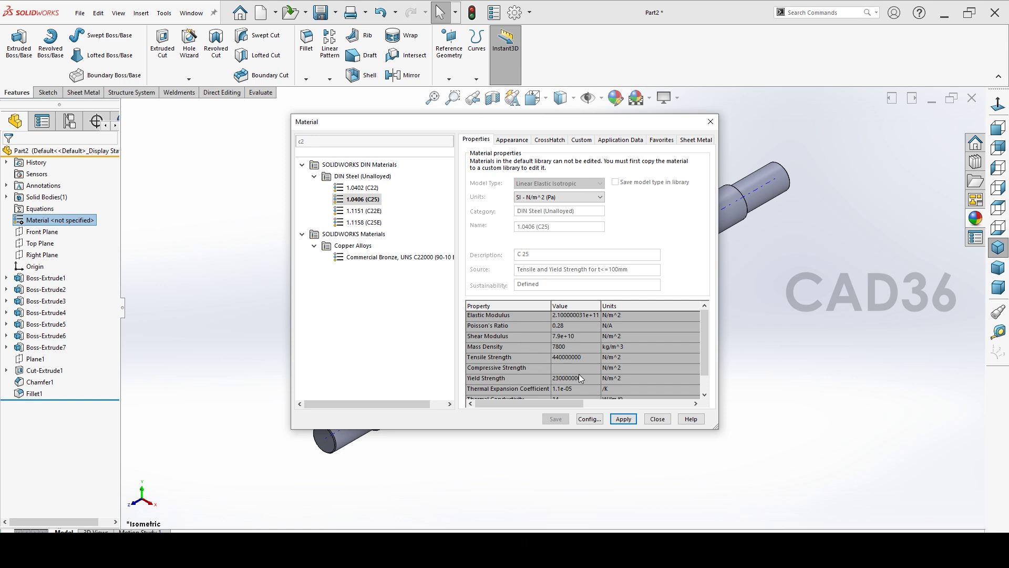
pyautogui.click(582, 359)
# - Search the material library for c35 and assign DIN steel 1.0501 (C35) to the shaft
pyautogui.click(333, 139)
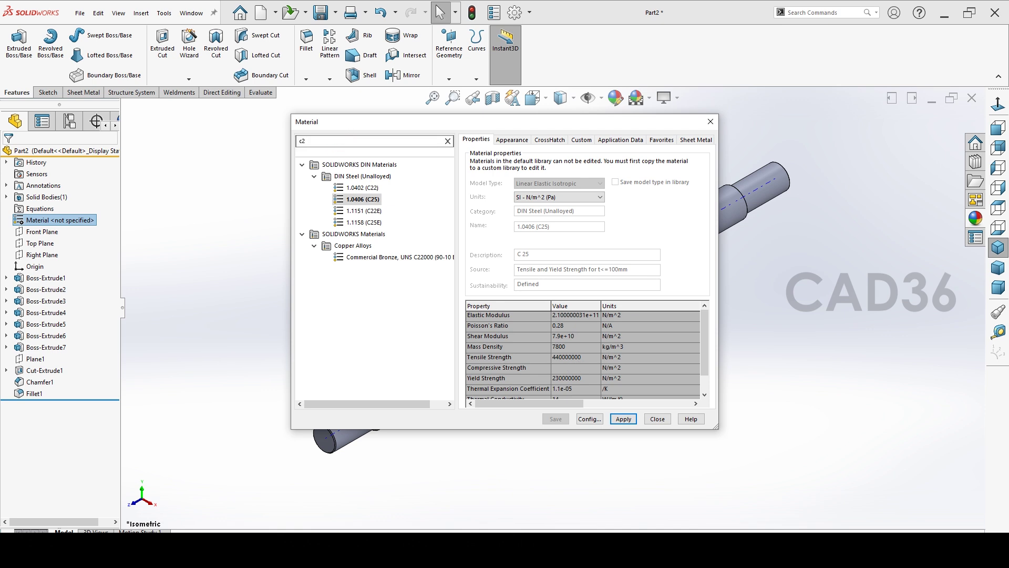
pyautogui.press('BackSpace')
pyautogui.write('35')
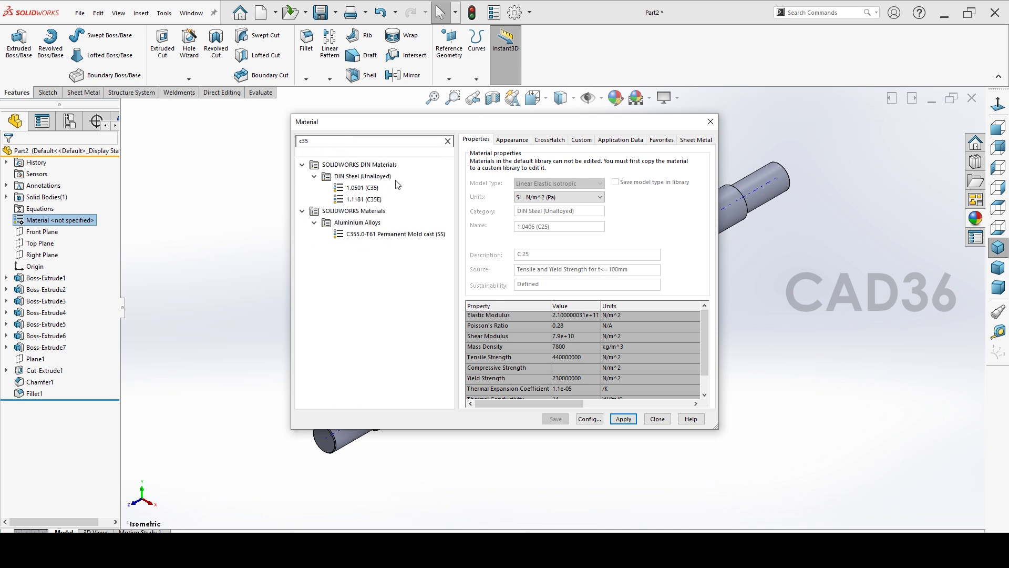
pyautogui.click(367, 188)
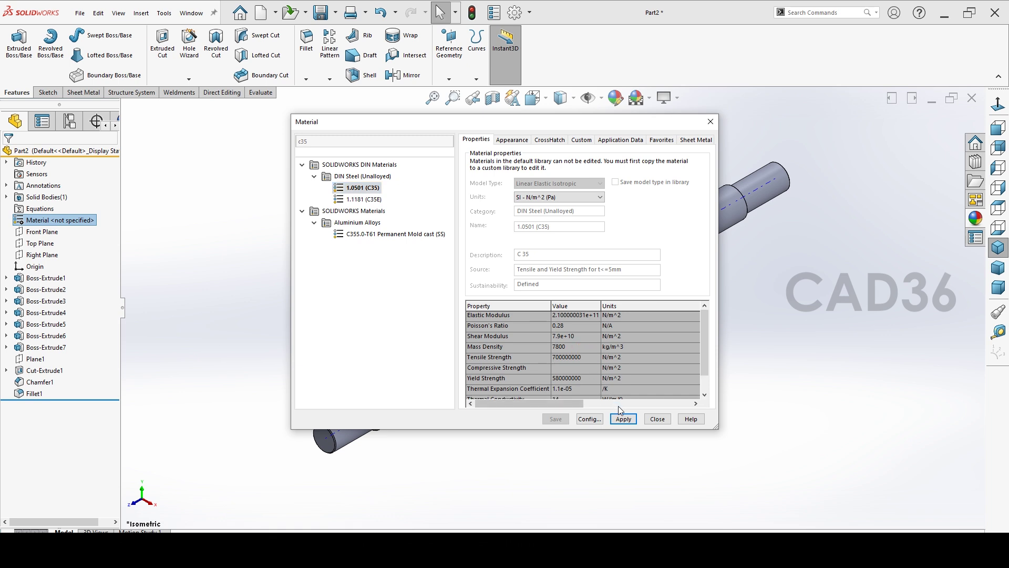
pyautogui.moveTo(716, 429); pyautogui.dragTo(722, 473)
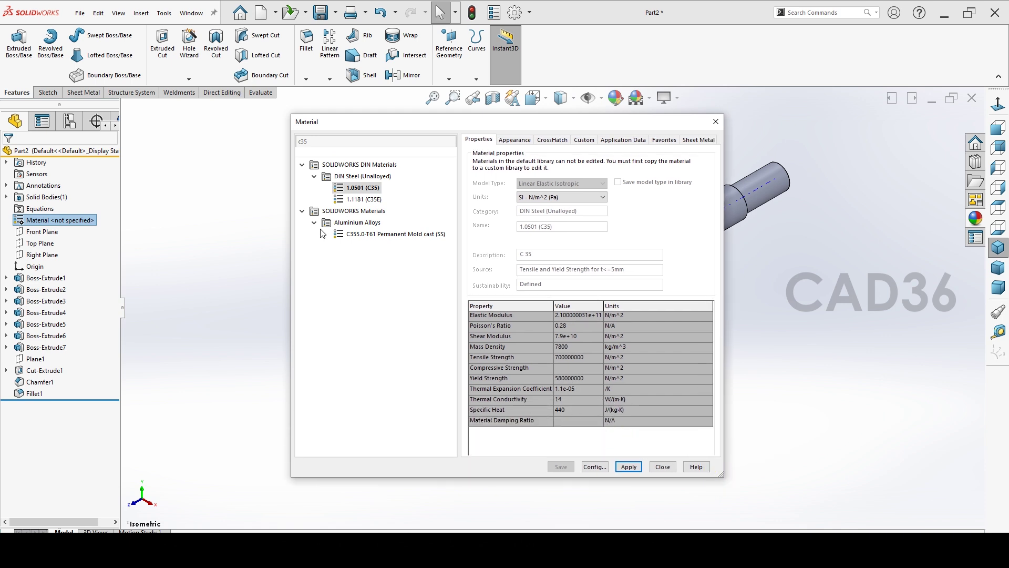
pyautogui.click(629, 466)
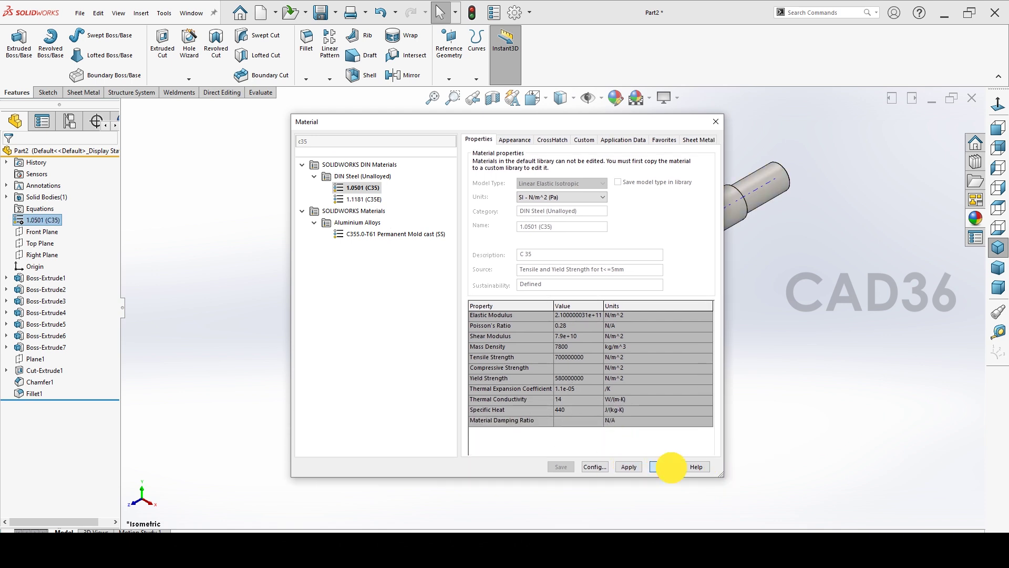
pyautogui.click(662, 467)
pyautogui.click(559, 371)
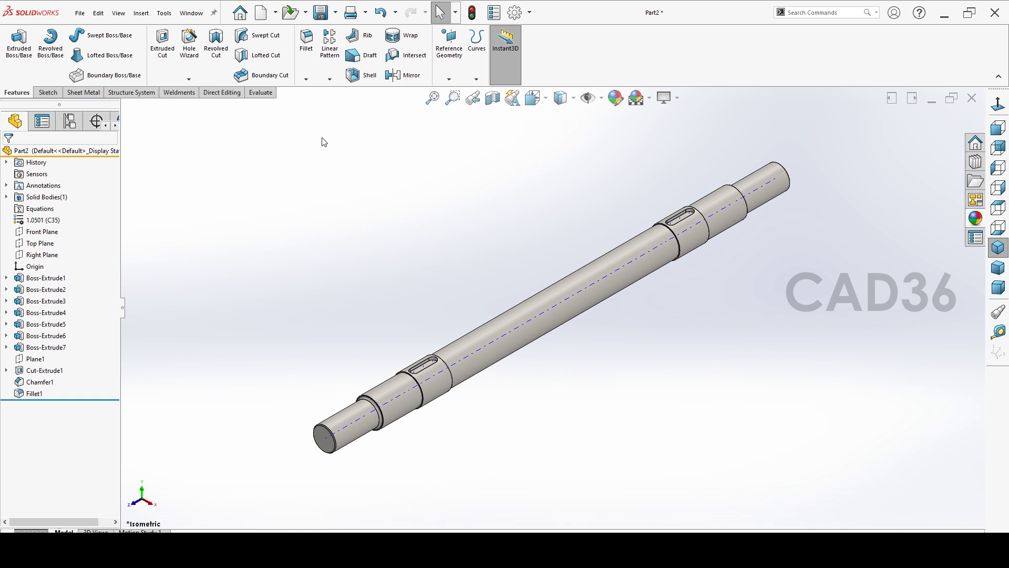
# - Evaluate the shaft's mass properties and highlight the mass value in the report
pyautogui.click(260, 92)
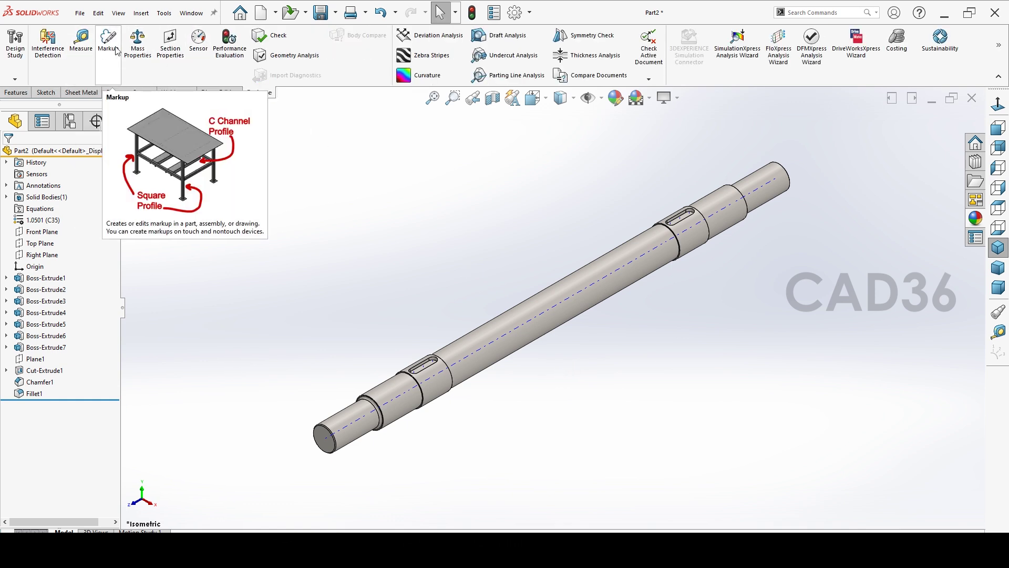
pyautogui.click(137, 40)
pyautogui.moveTo(29, 164); pyautogui.dragTo(94, 163)
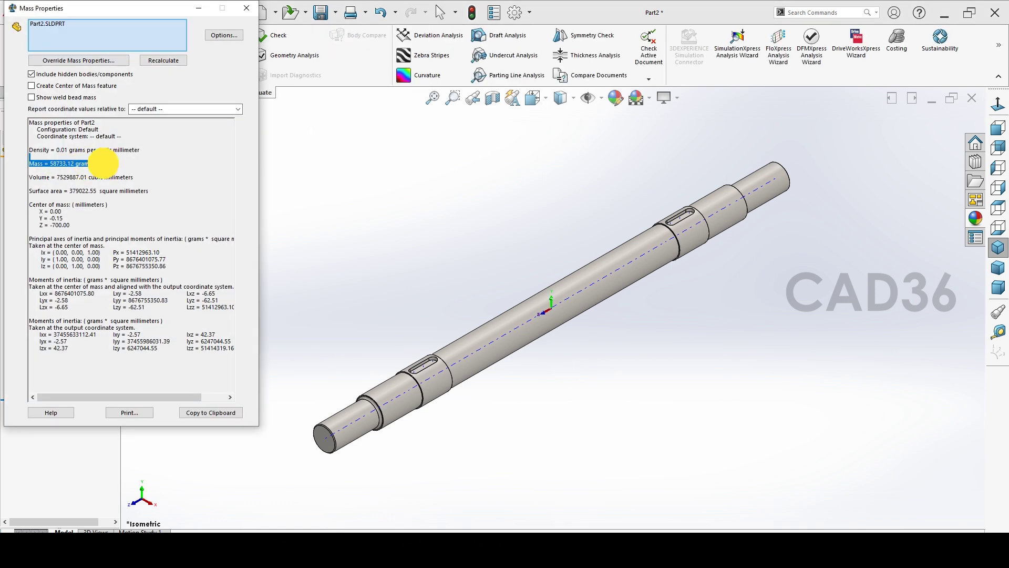
# - Switch the mass property report to custom units with mass in kilograms, highlight the mass value and close the report
pyautogui.click(226, 35)
pyautogui.click(191, 124)
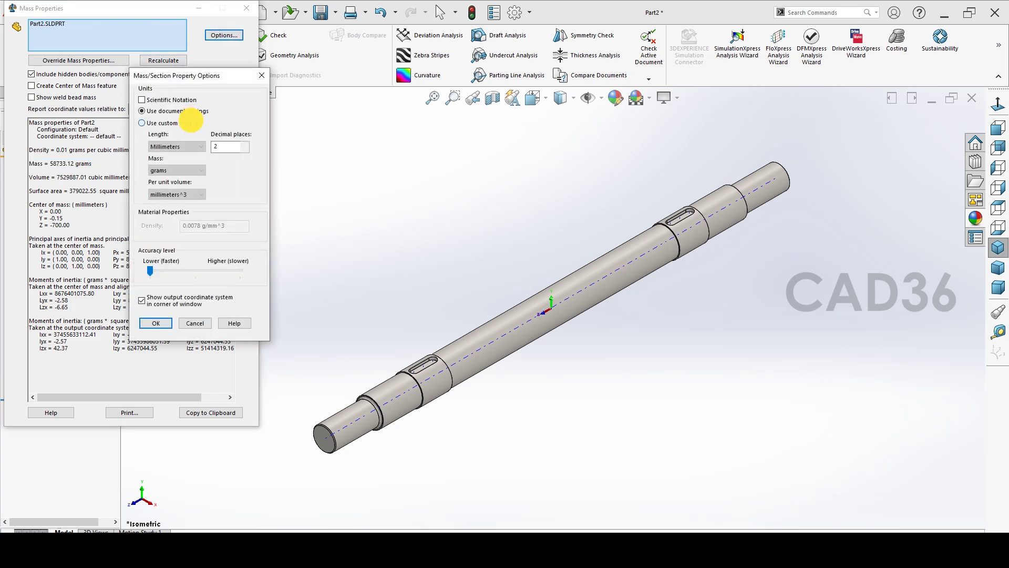
pyautogui.click(187, 169)
pyautogui.click(180, 193)
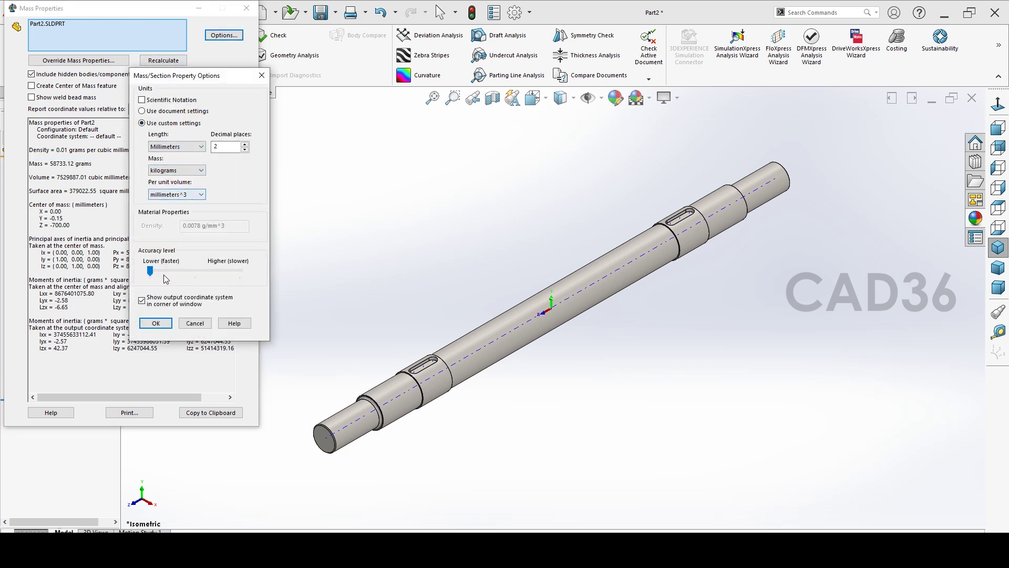
pyautogui.click(157, 323)
pyautogui.click(138, 170)
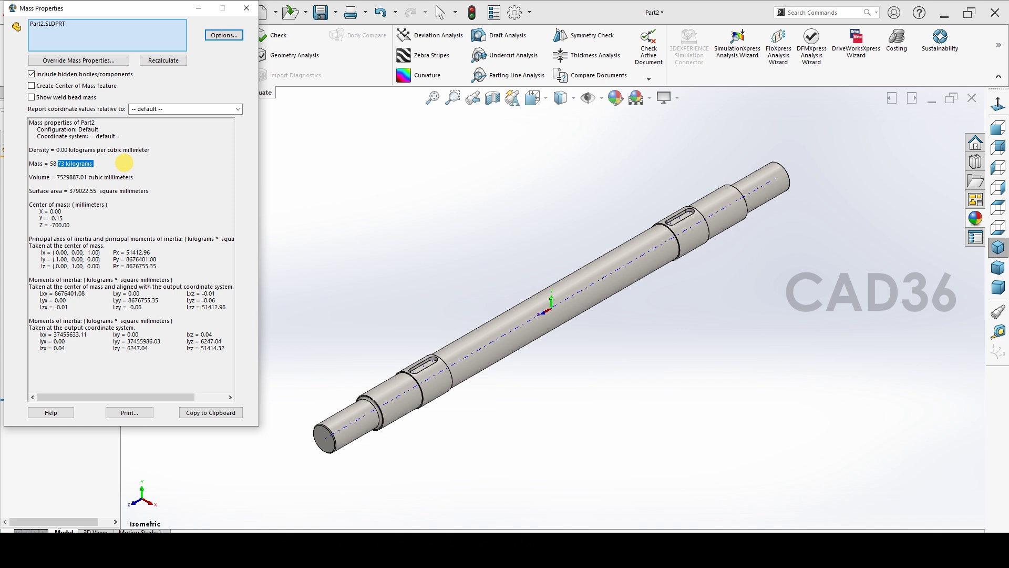
pyautogui.click(244, 8)
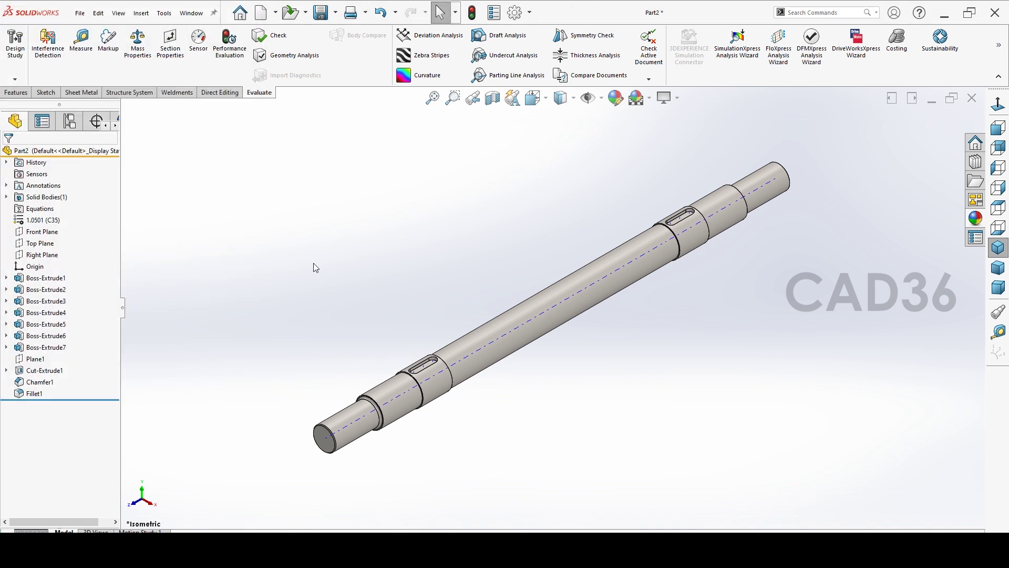
# - Start an ANSI Metric M12x1.5 blind tapped hole, 31.5 mm deep, and place one hole point on the shaft's front end face
pyautogui.scroll(-5, 327, 442)
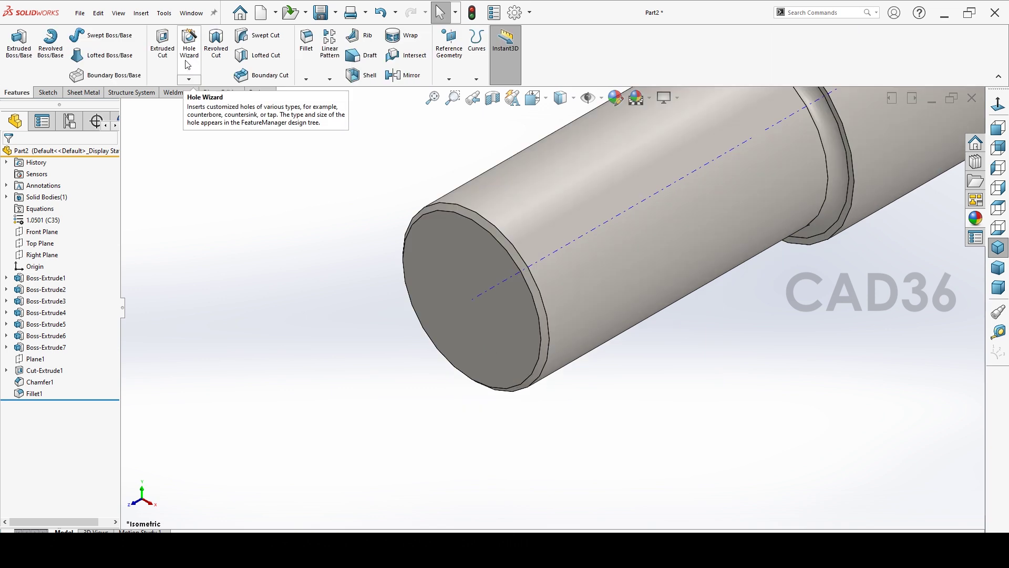
pyautogui.click(189, 45)
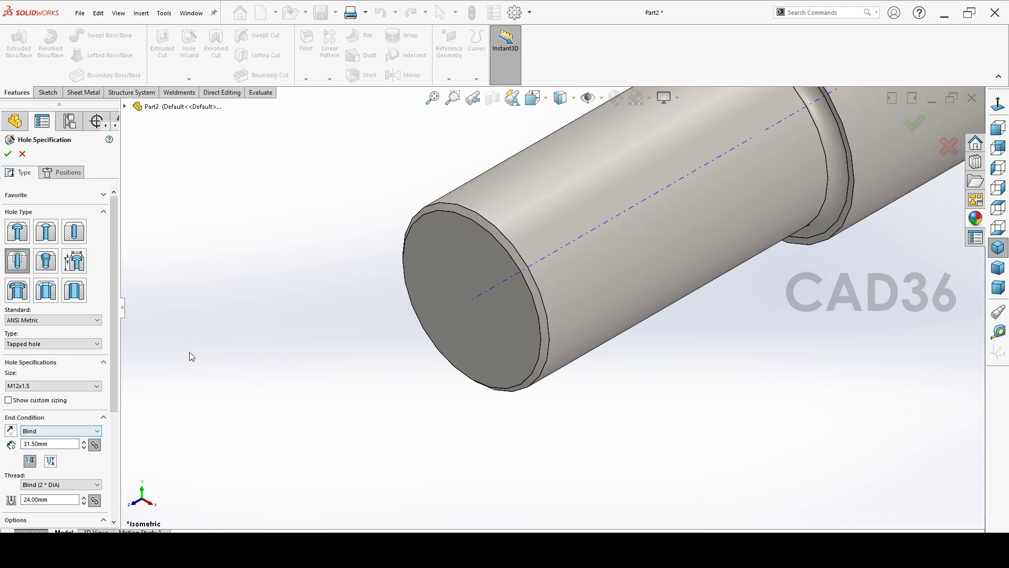
pyautogui.click(60, 172)
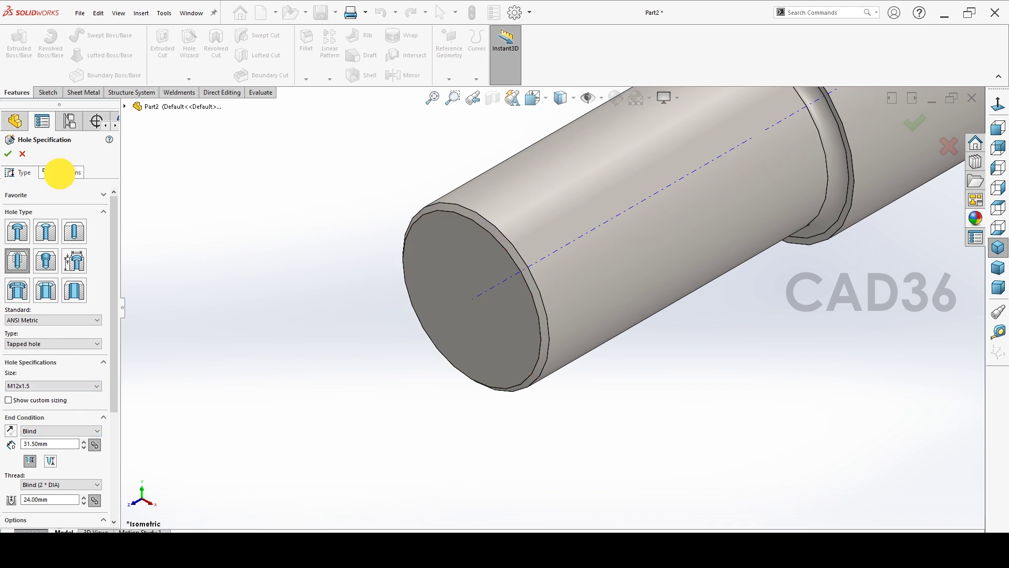
pyautogui.click(57, 265)
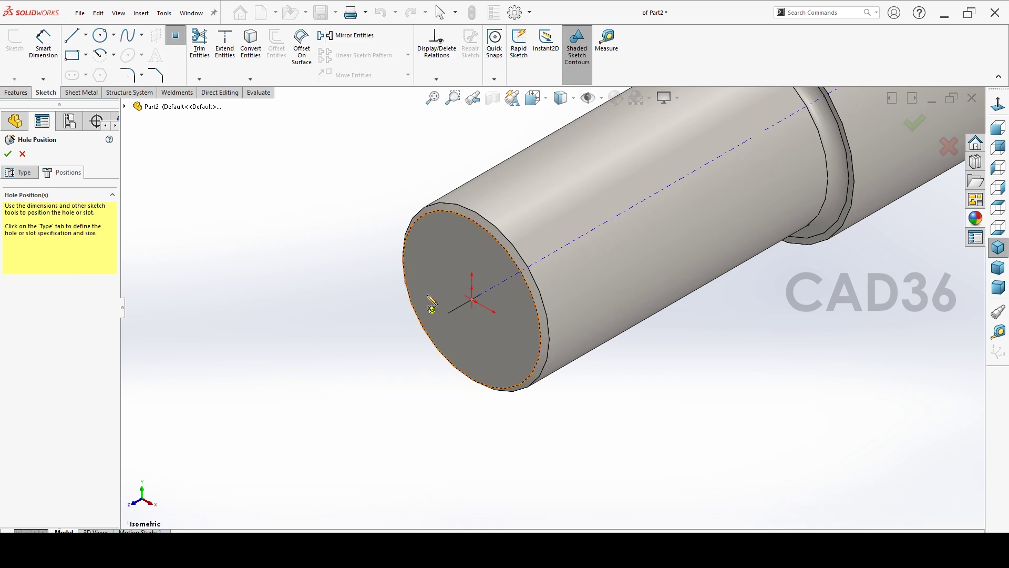
pyautogui.click(444, 281)
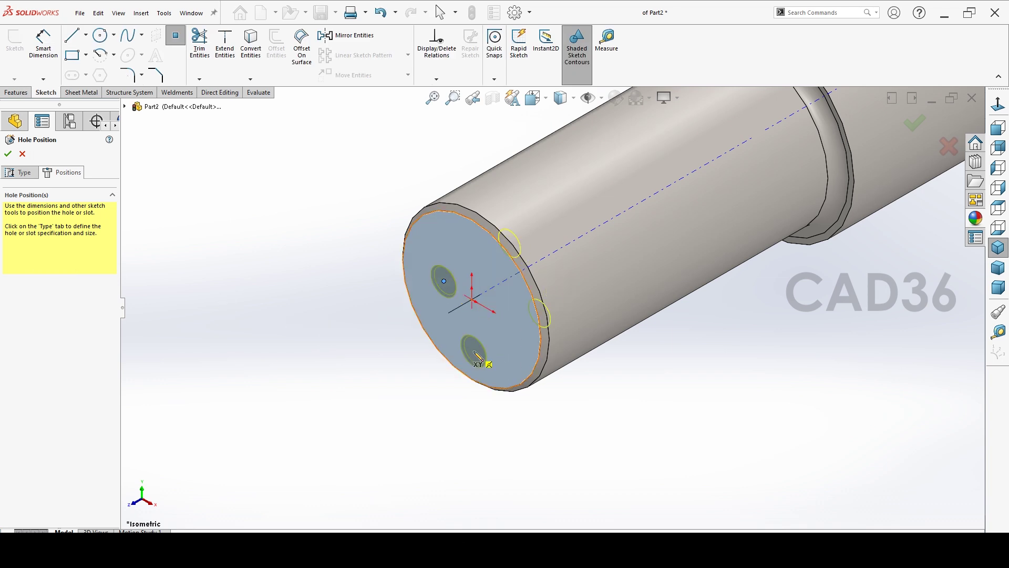
pyautogui.press('Escape')
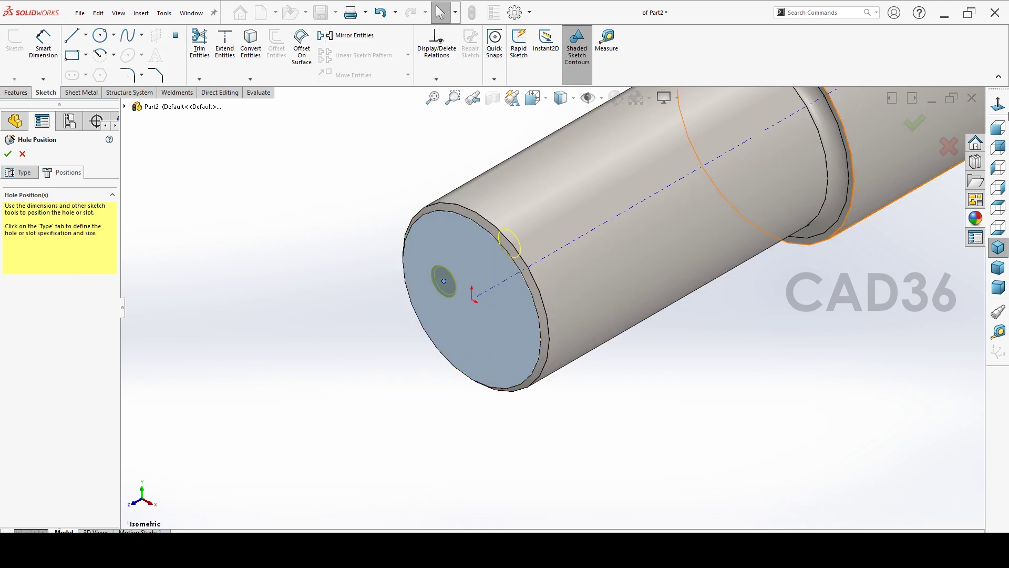
# - Make the front end hole's point coincident with the origin and finish the tapped hole
pyautogui.click(997, 128)
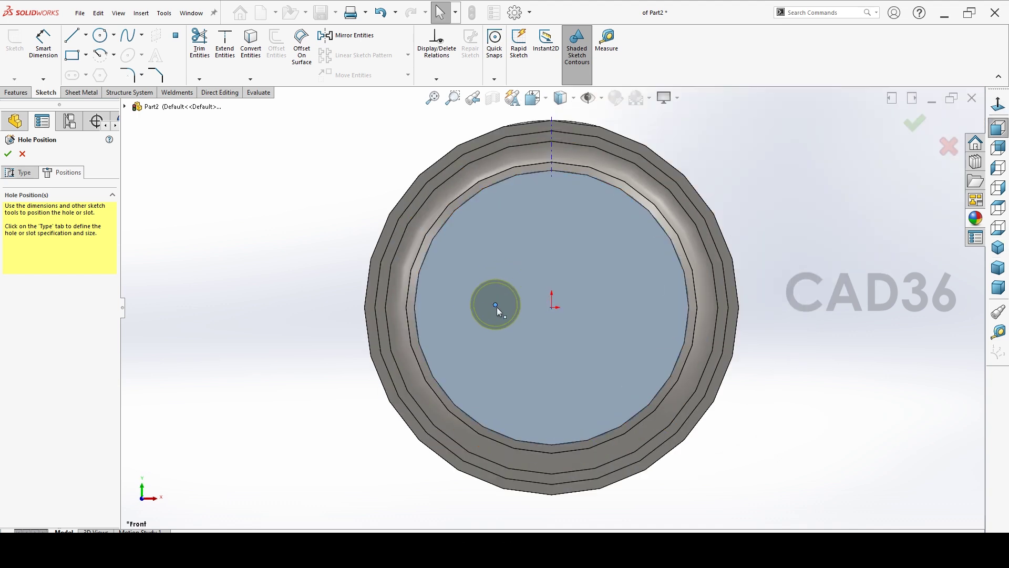
pyautogui.keyDown('ctrl'); pyautogui.click(551, 308); pyautogui.keyUp('ctrl')
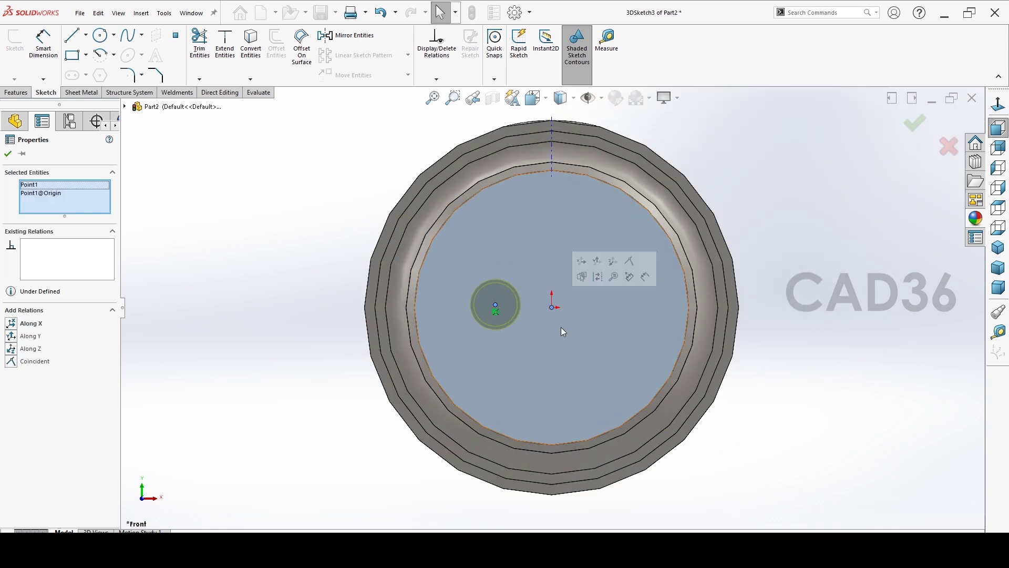
pyautogui.click(33, 361)
pyautogui.click(194, 333)
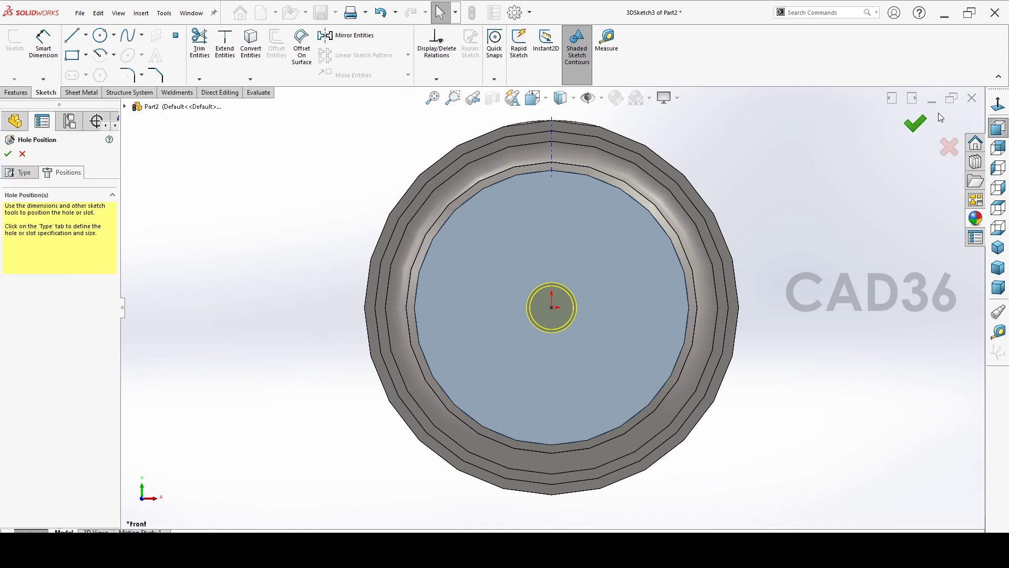
pyautogui.click(916, 128)
pyautogui.click(997, 249)
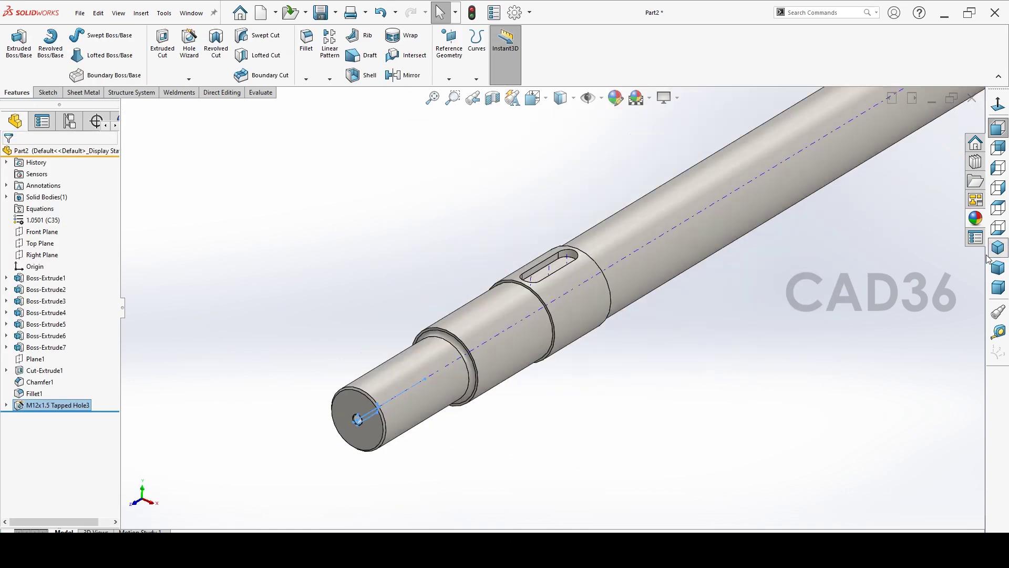
# - Start another M12x1.5 blind tapped hole, 31.5 mm deep, and place one hole point on the shaft's opposite end face
pyautogui.moveTo(765, 344); pyautogui.dragTo(793, 284, button='middle')
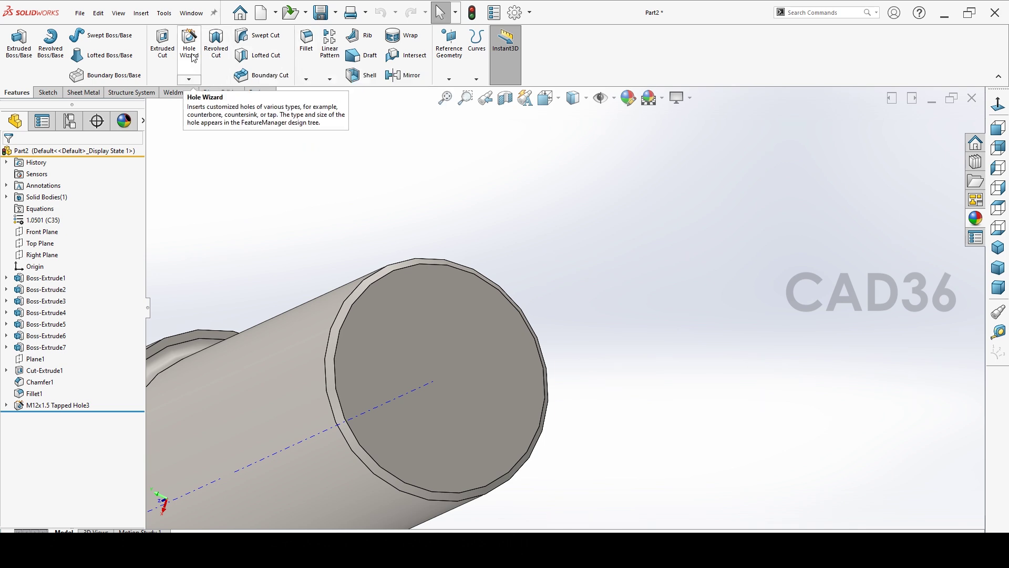
pyautogui.click(191, 54)
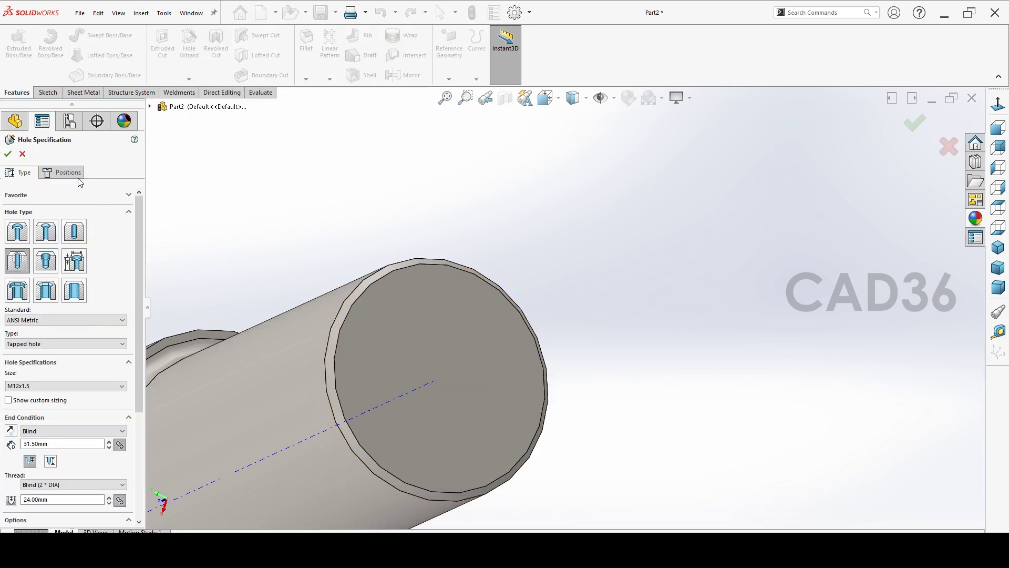
pyautogui.click(63, 172)
pyautogui.click(92, 266)
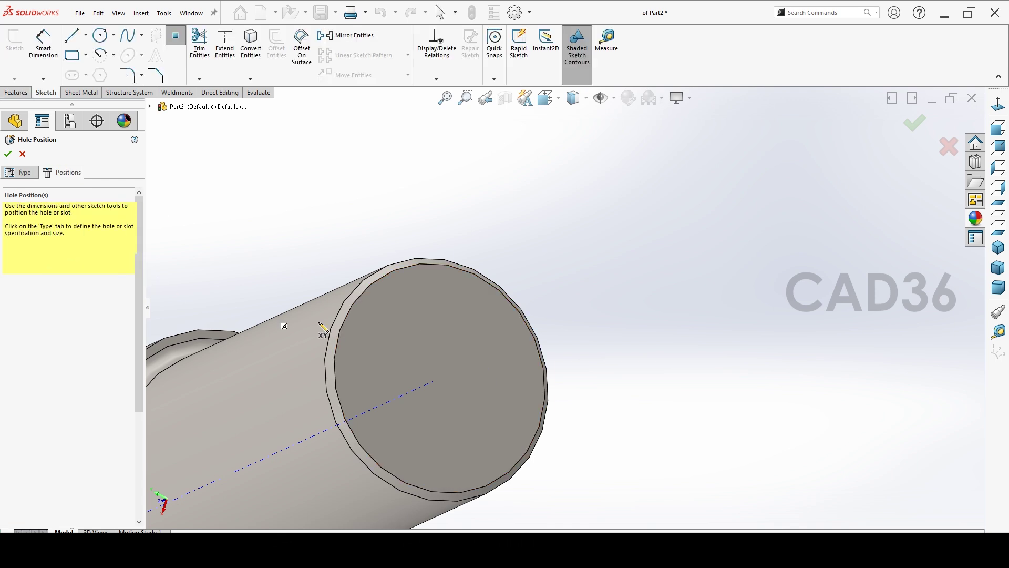
pyautogui.click(451, 342)
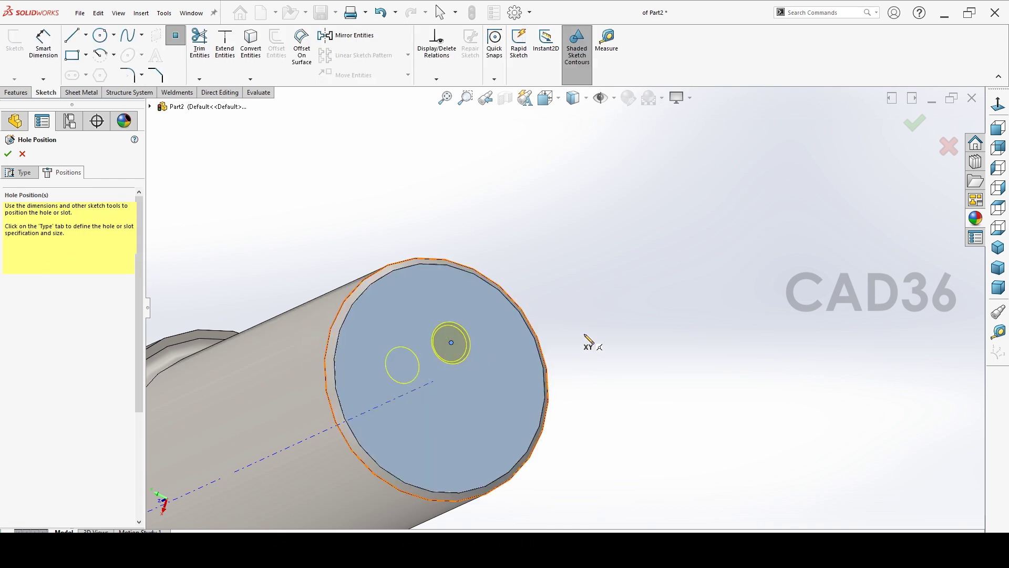
pyautogui.press('Escape')
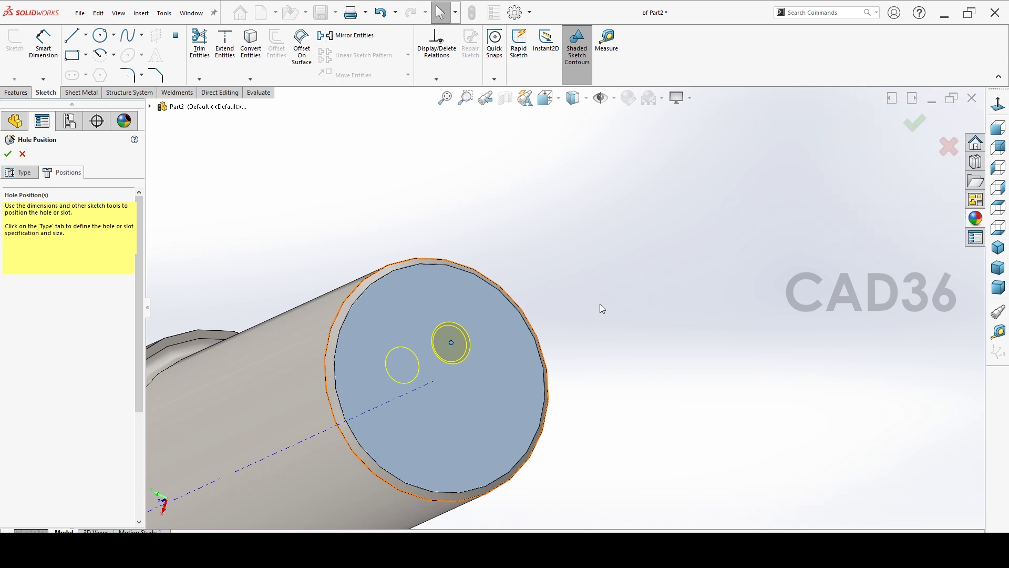
# - Make the hole point on the rear end face coincident with the shaft's axis and finish the tapped hole
pyautogui.click(451, 345)
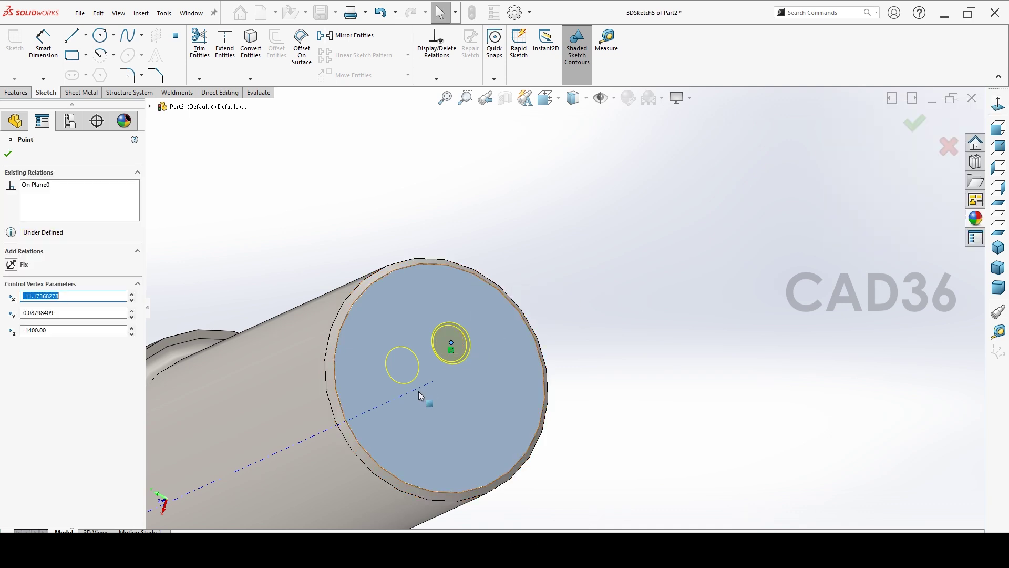
pyautogui.keyDown('ctrl'); pyautogui.click(436, 380); pyautogui.keyUp('ctrl')
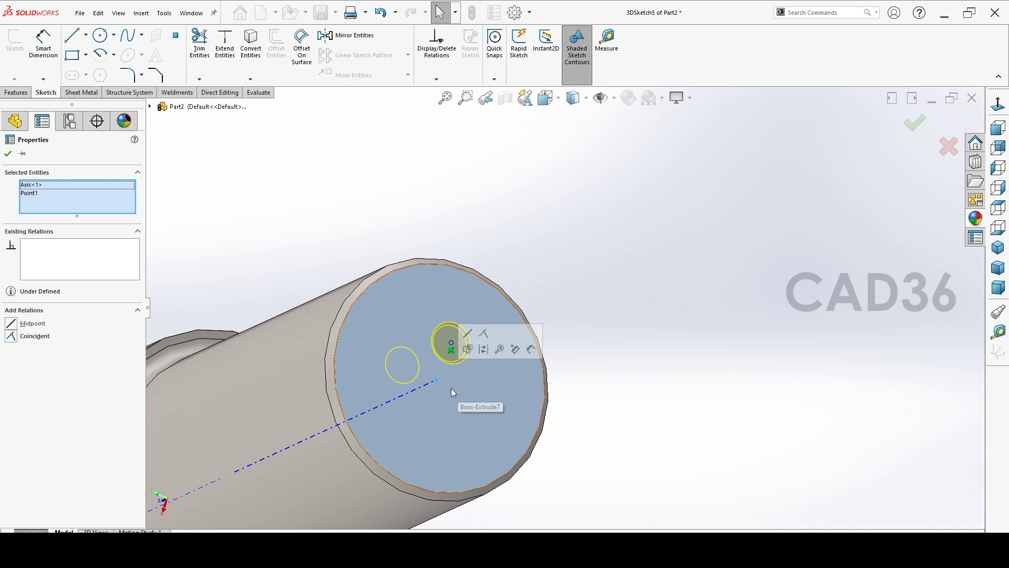
pyautogui.click(24, 335)
pyautogui.click(555, 239)
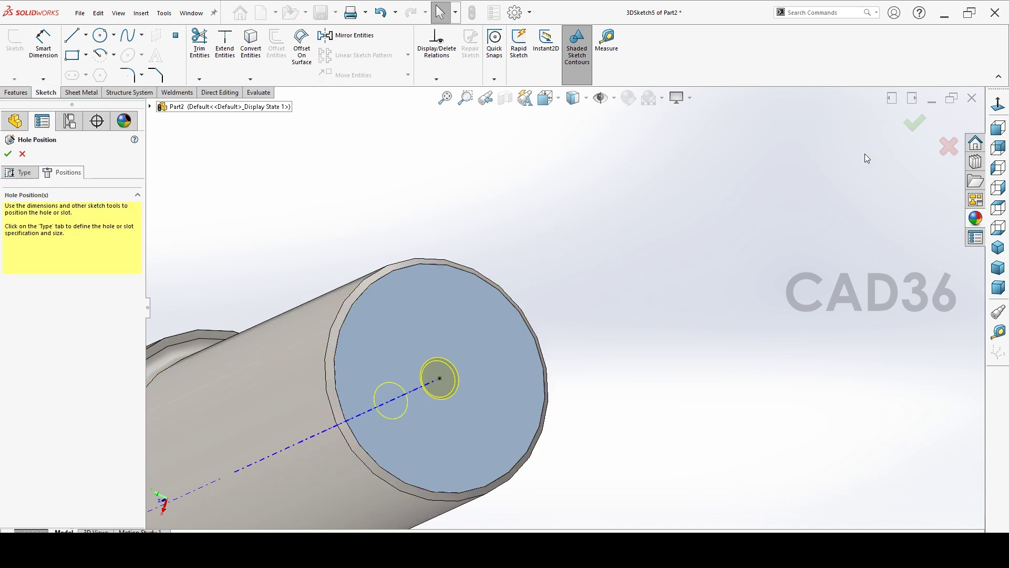
pyautogui.click(913, 124)
pyautogui.click(637, 222)
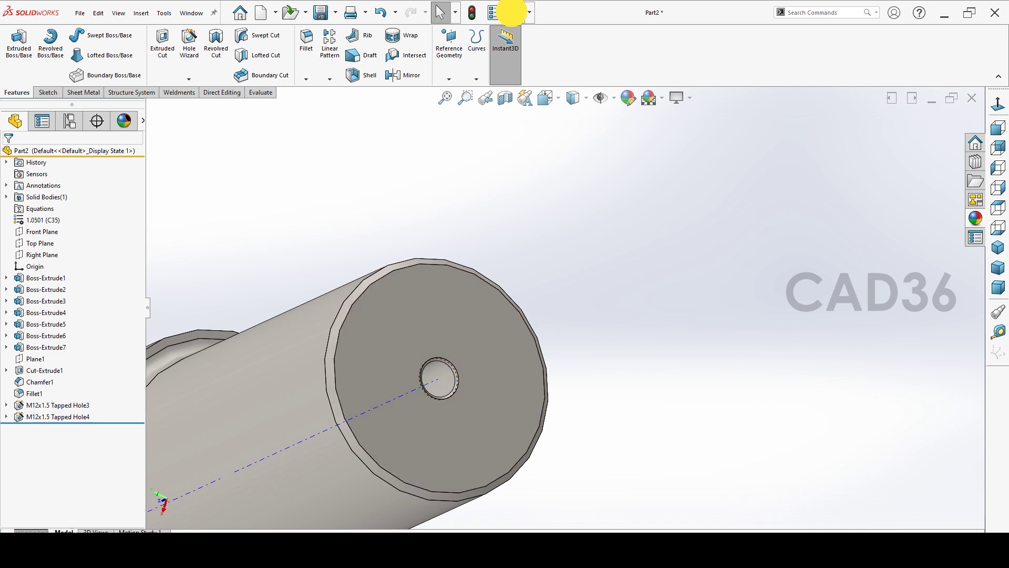
# - Search the options for cos and enable shaded cosmetic threads in the document's detailing settings
pyautogui.click(514, 13)
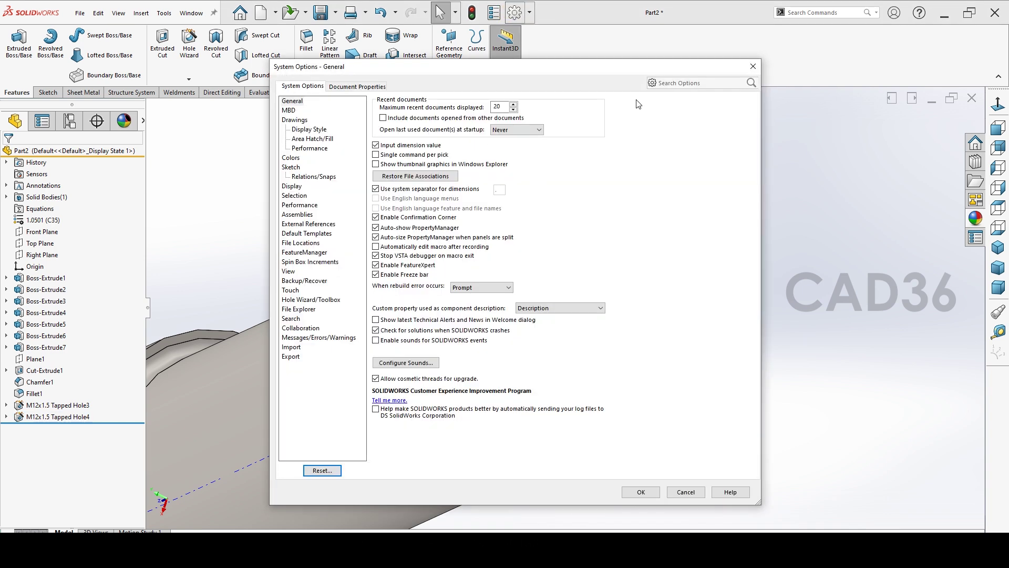
pyautogui.click(687, 84)
pyautogui.write('cos')
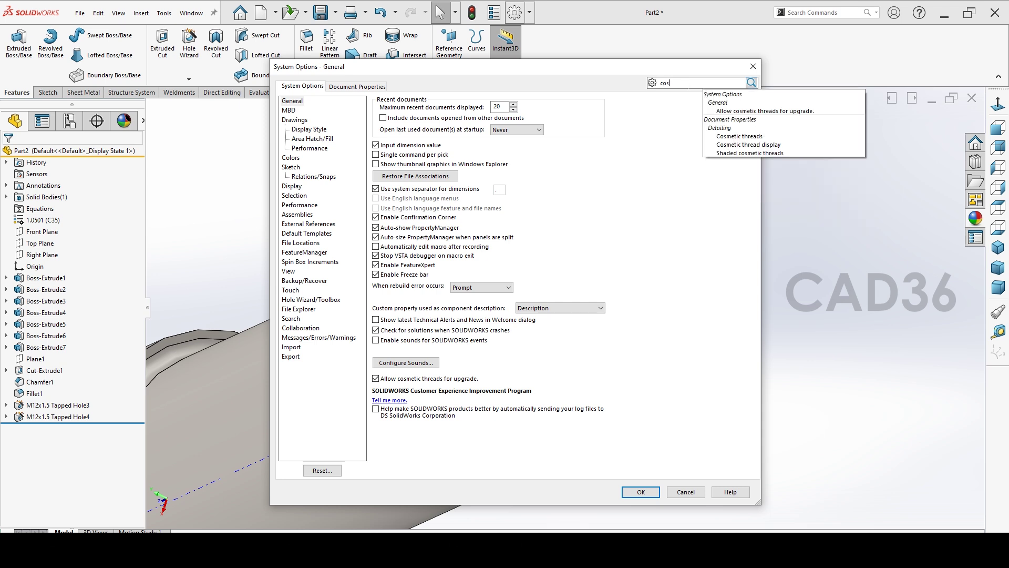
pyautogui.click(733, 136)
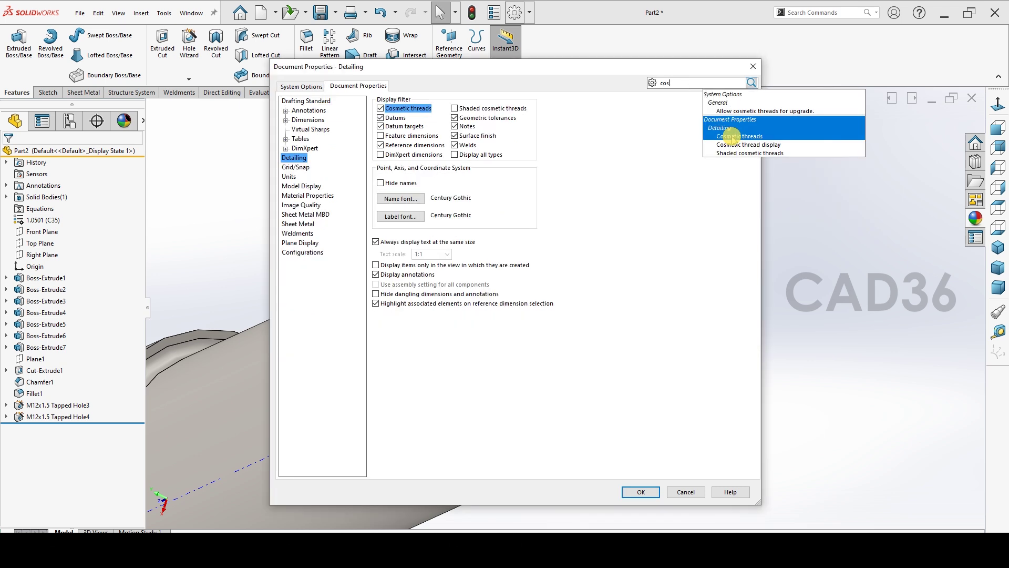
pyautogui.click(454, 110)
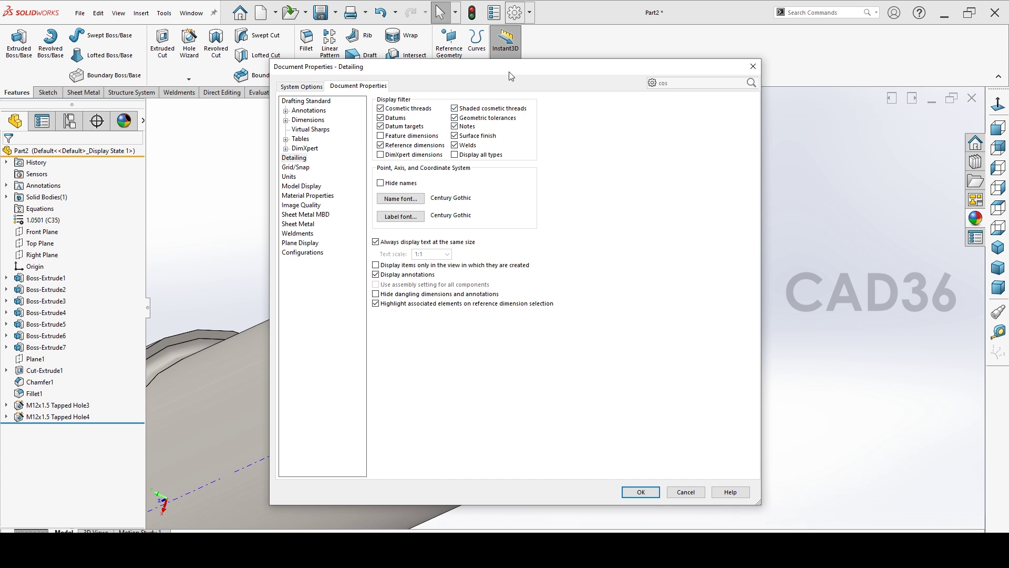
pyautogui.moveTo(503, 77); pyautogui.dragTo(730, 87)
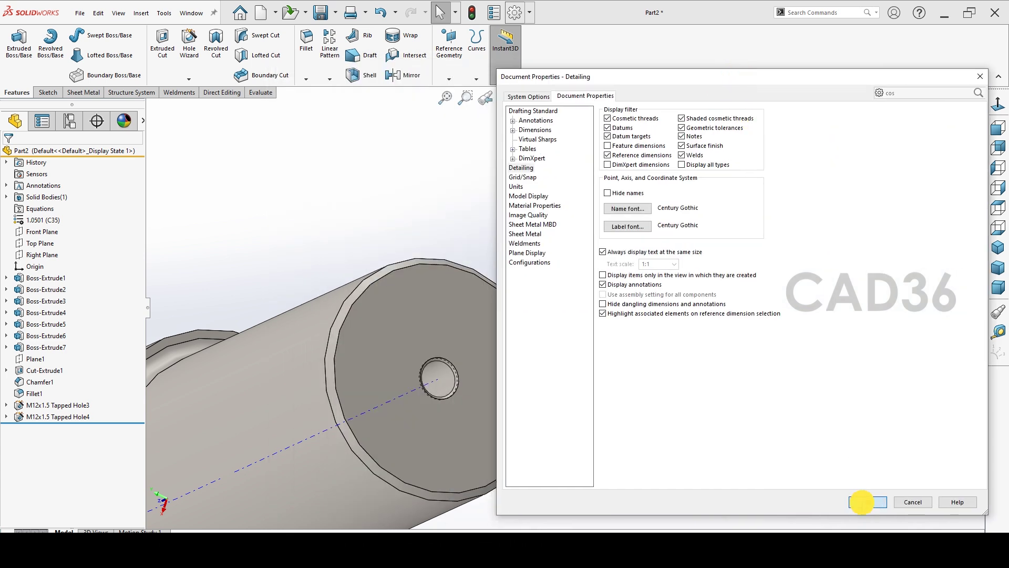
pyautogui.click(862, 502)
pyautogui.click(604, 374)
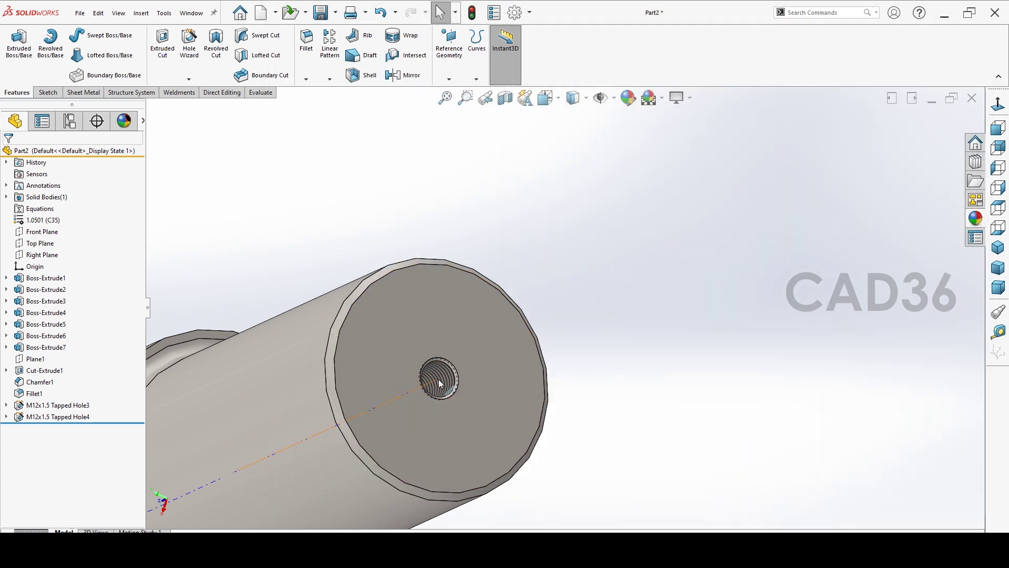
# - Edit the front end's M12x1.5 tapped hole and set its blind hole depth to 30 mm
pyautogui.scroll(-5, 440, 383)
pyautogui.moveTo(551, 332)
pyautogui.mouseDown(button='middle')
pyautogui.moveTo(549, 349)
pyautogui.moveTo(519, 373)
pyautogui.moveTo(575, 322)
pyautogui.mouseUp(button='middle')
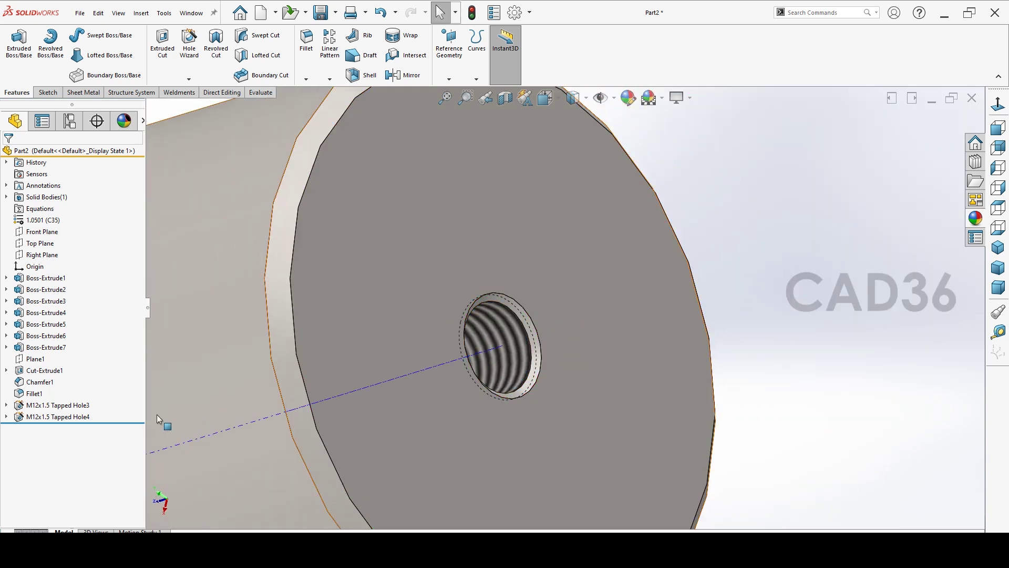
pyautogui.rightClick(53, 410)
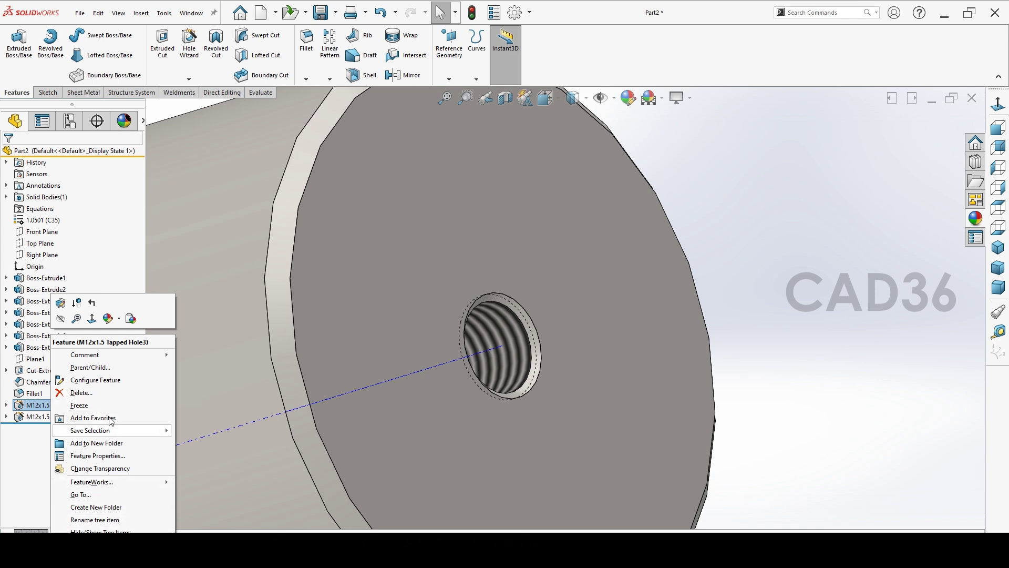
pyautogui.click(176, 294)
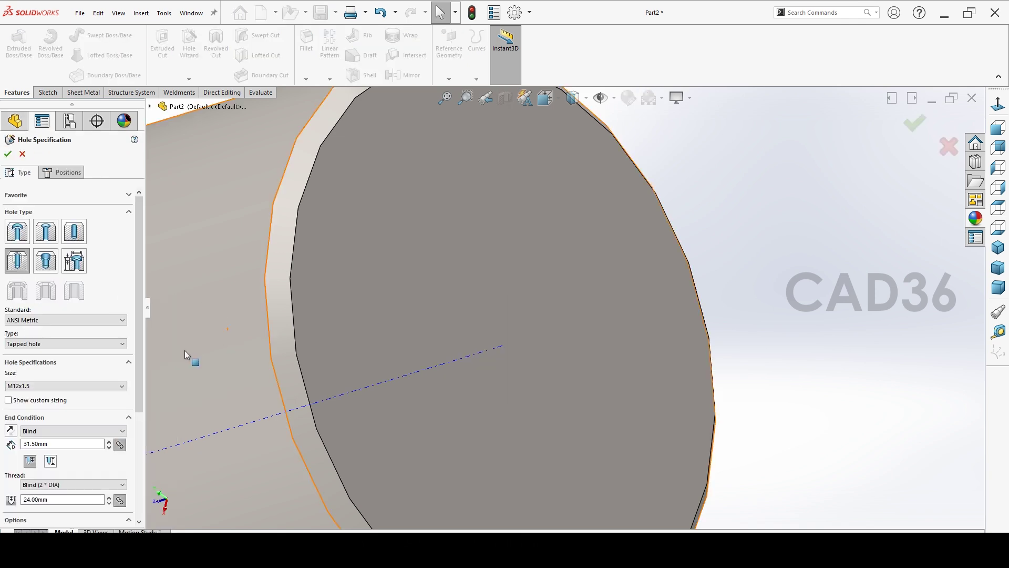
pyautogui.doubleClick(69, 443)
pyautogui.write('3')
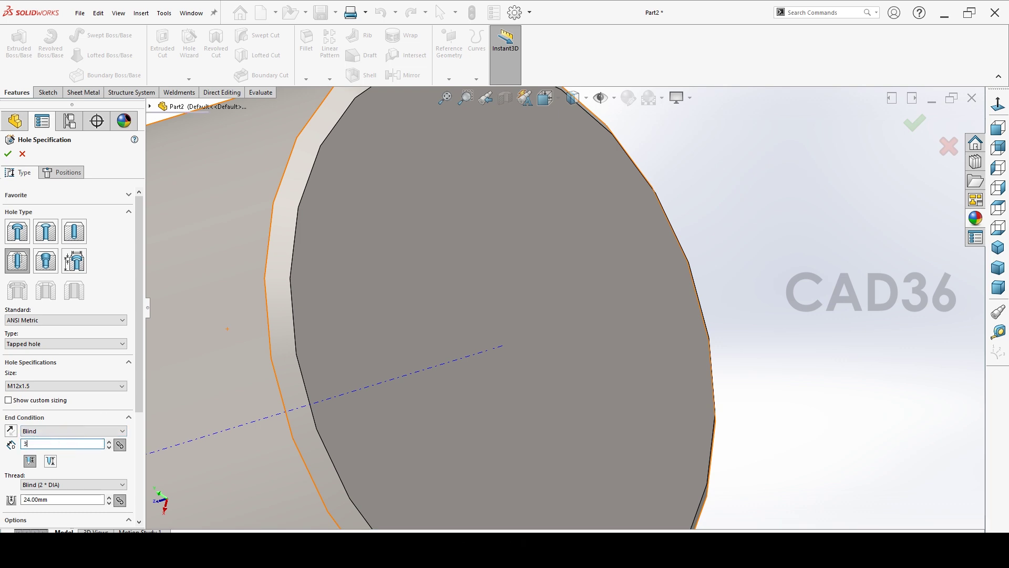
pyautogui.write('0')
pyautogui.press('Return')
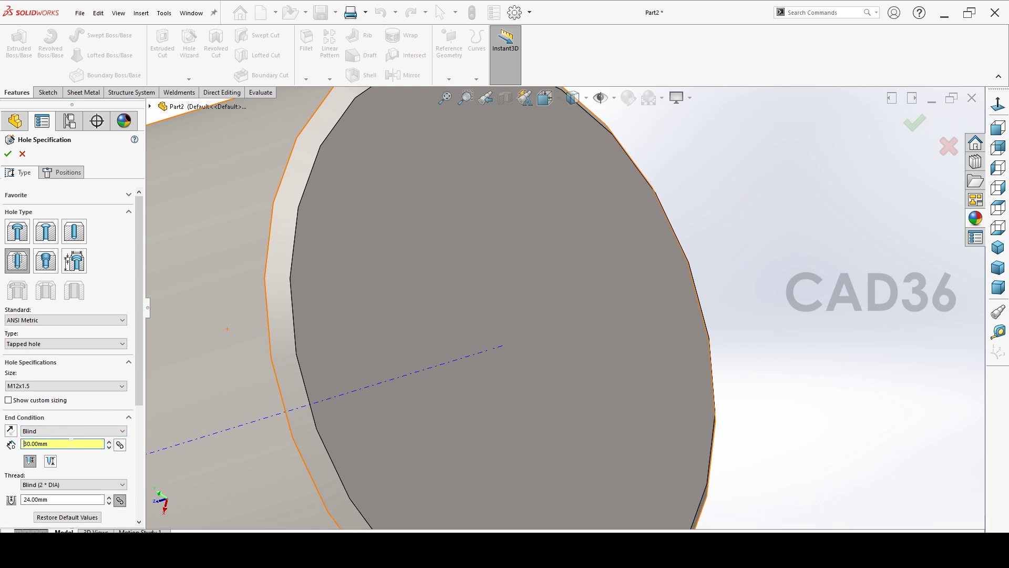
pyautogui.click(8, 154)
# - Edit the other end's M12x1.5 tapped hole and set its blind hole depth to 30 mm
pyautogui.rightClick(33, 416)
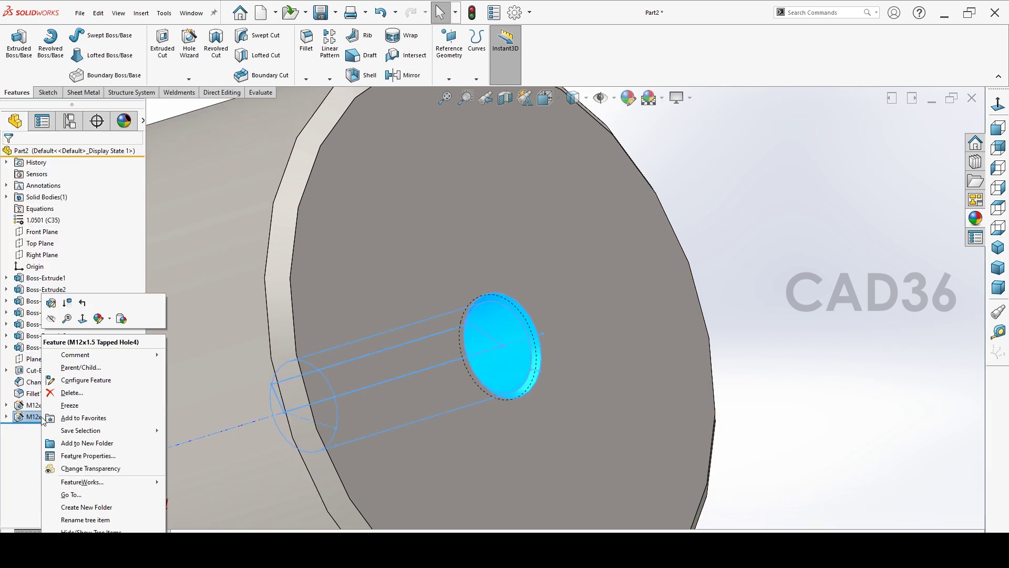
pyautogui.click(51, 302)
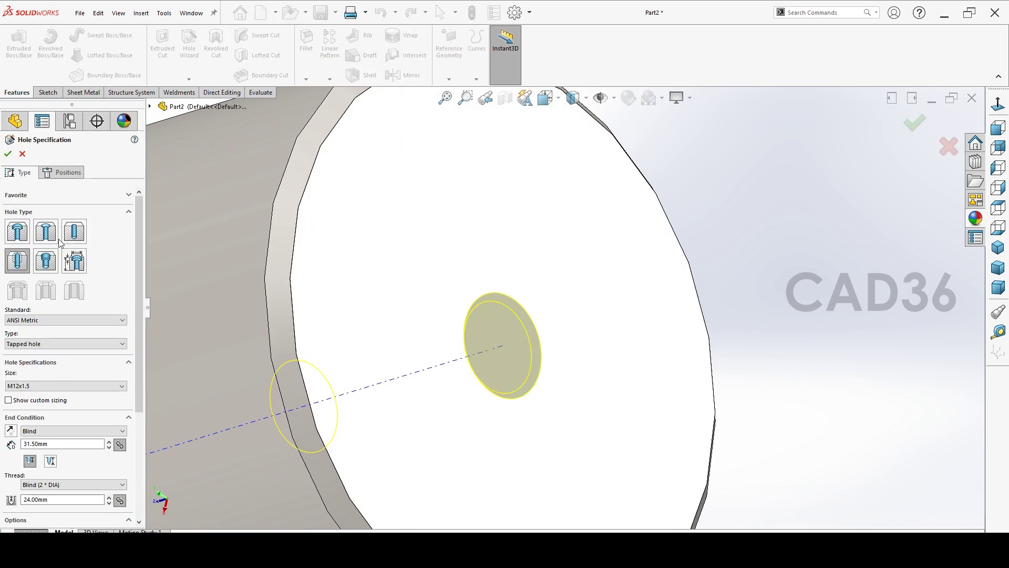
pyautogui.moveTo(52, 444); pyautogui.dragTo(2, 446)
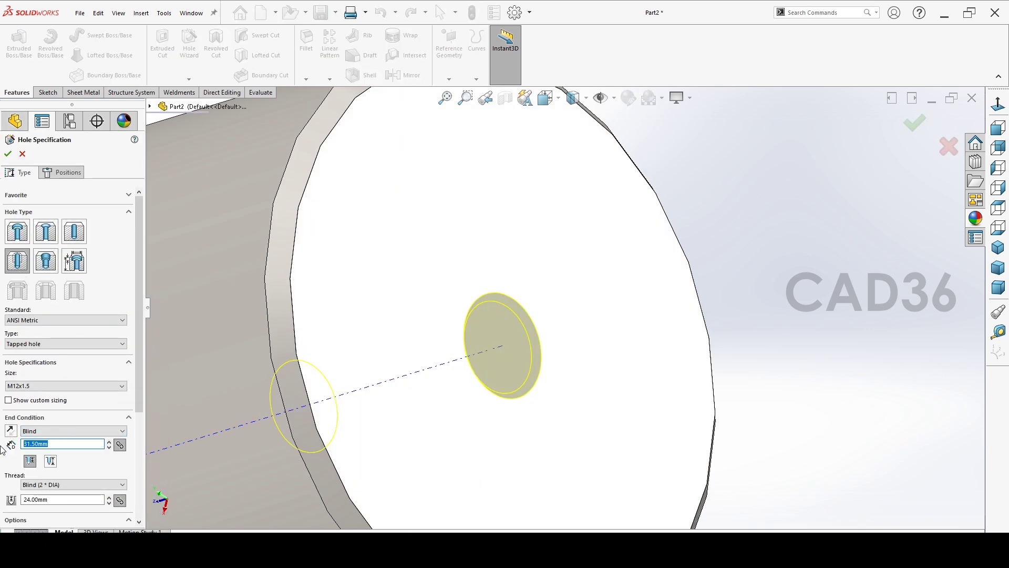
pyautogui.write('30')
pyautogui.press('Return')
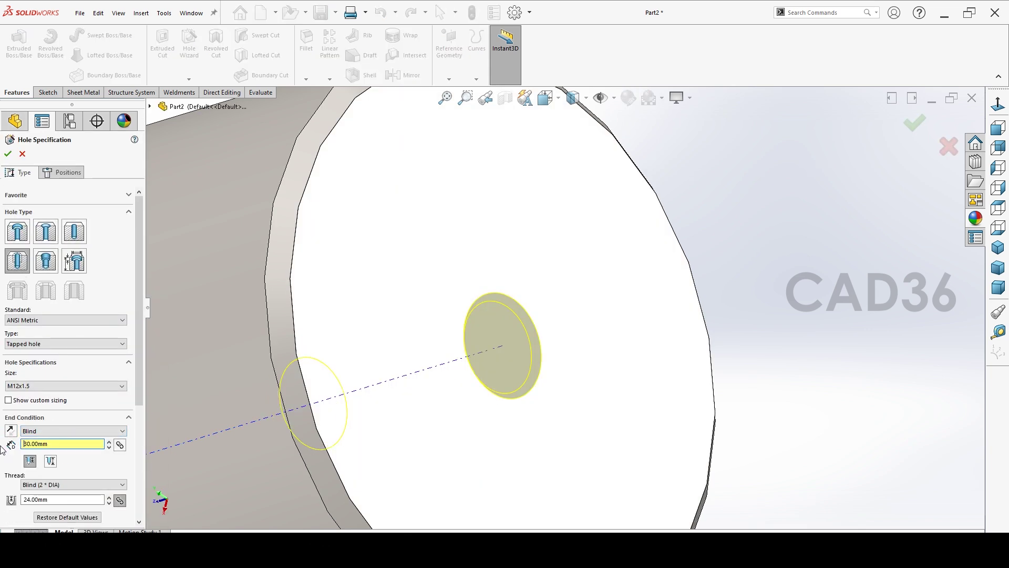
pyautogui.click(8, 154)
pyautogui.press('f')
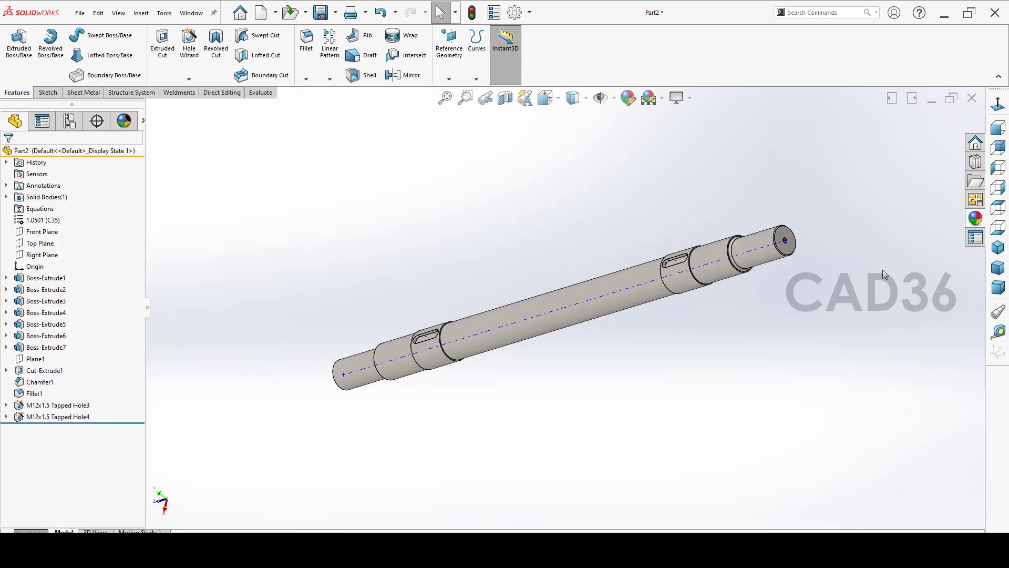
pyautogui.click(997, 248)
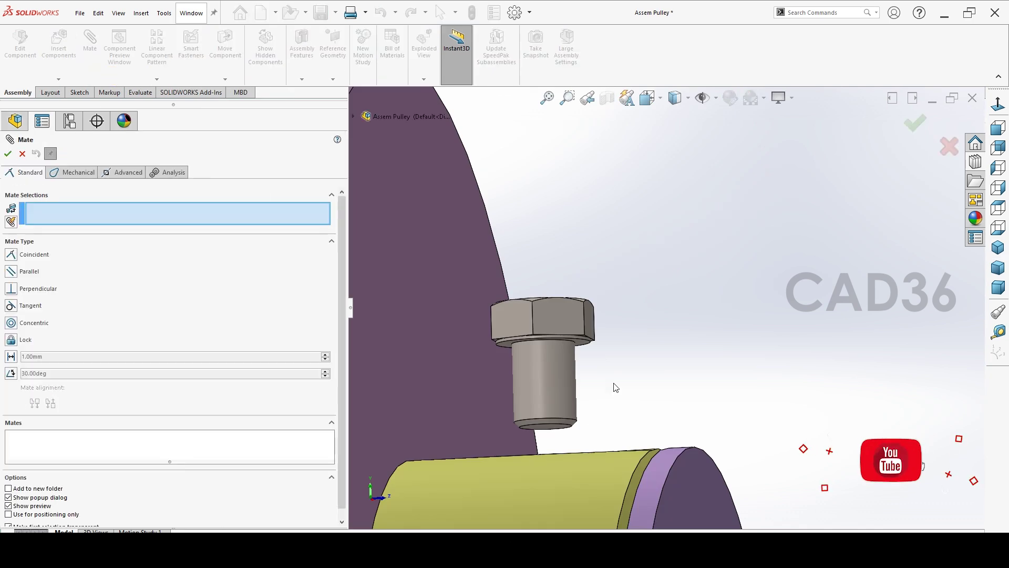
# - Select the hex cap screw and the hub below it as mate references in the pulley assembly
pyautogui.click(559, 285)
pyautogui.scroll(5, 683, 326)
pyautogui.click(604, 415)
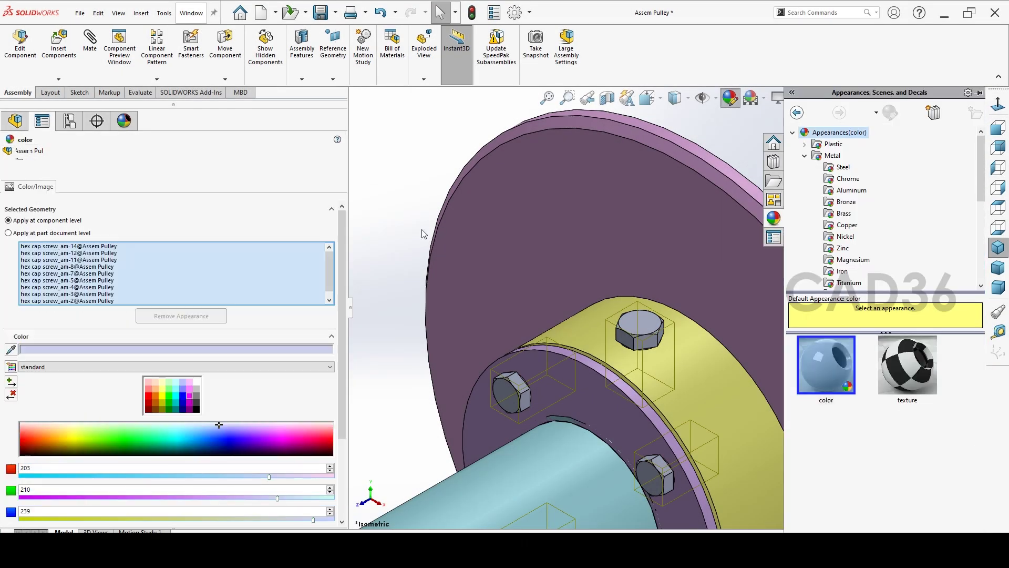
# - Choose a standard palette colour for the selected hex cap screws and show the hidden Drum component
pyautogui.click(163, 393)
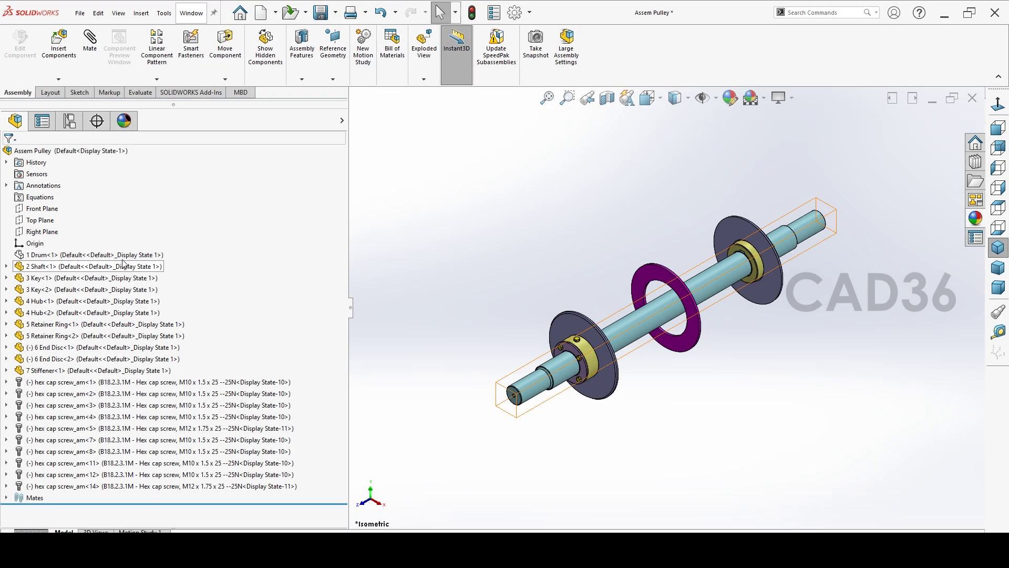
pyautogui.click(123, 255)
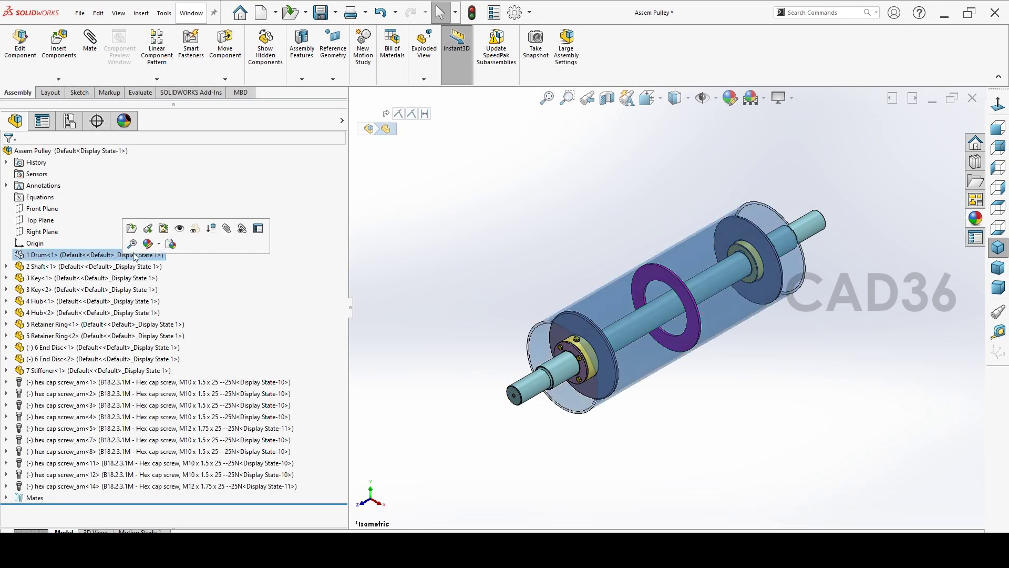
pyautogui.click(384, 327)
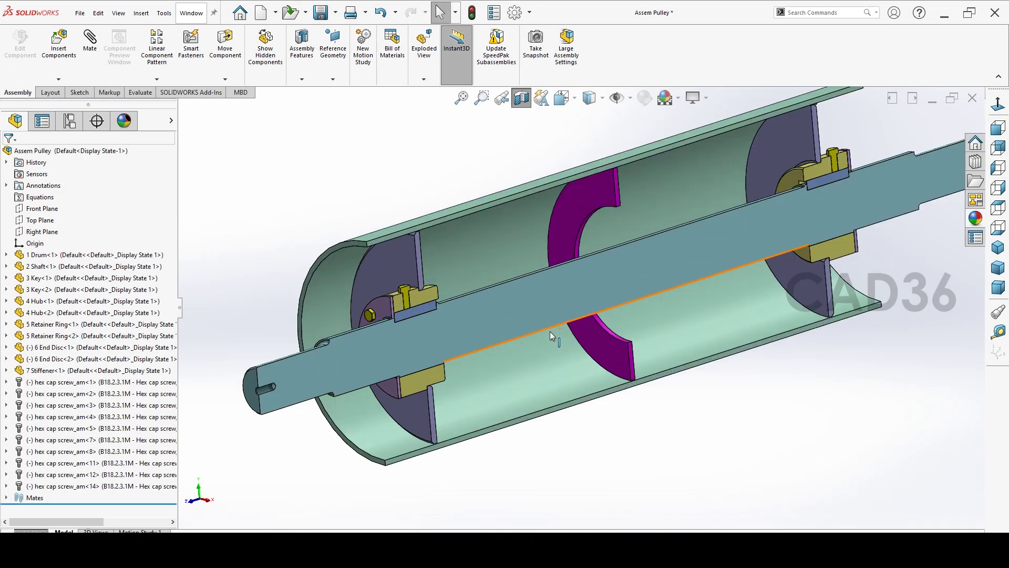
pyautogui.moveTo(550, 331)
pyautogui.mouseDown(button='middle')
pyautogui.moveTo(837, 316)
pyautogui.moveTo(738, 372)
pyautogui.mouseUp(button='middle')
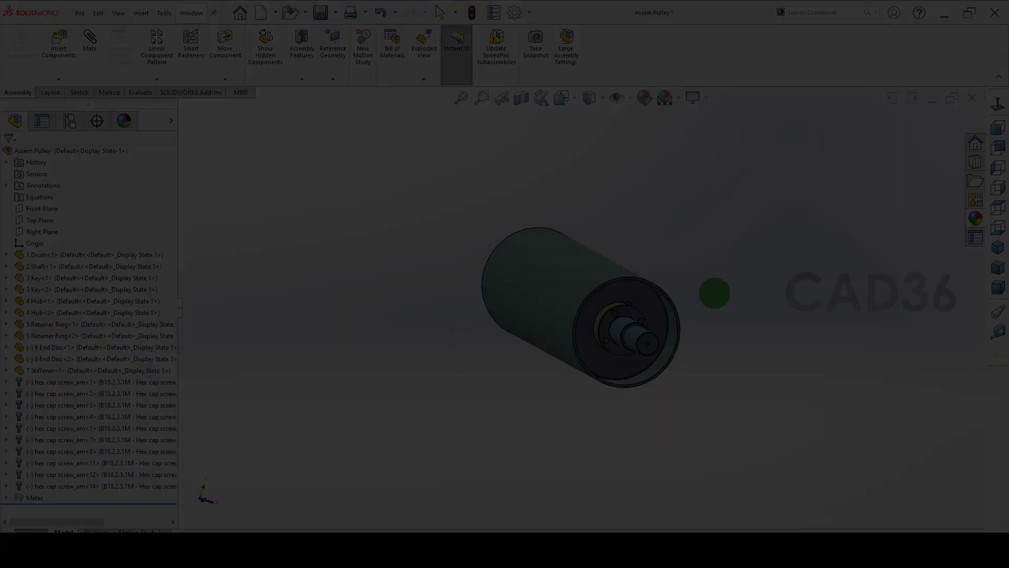